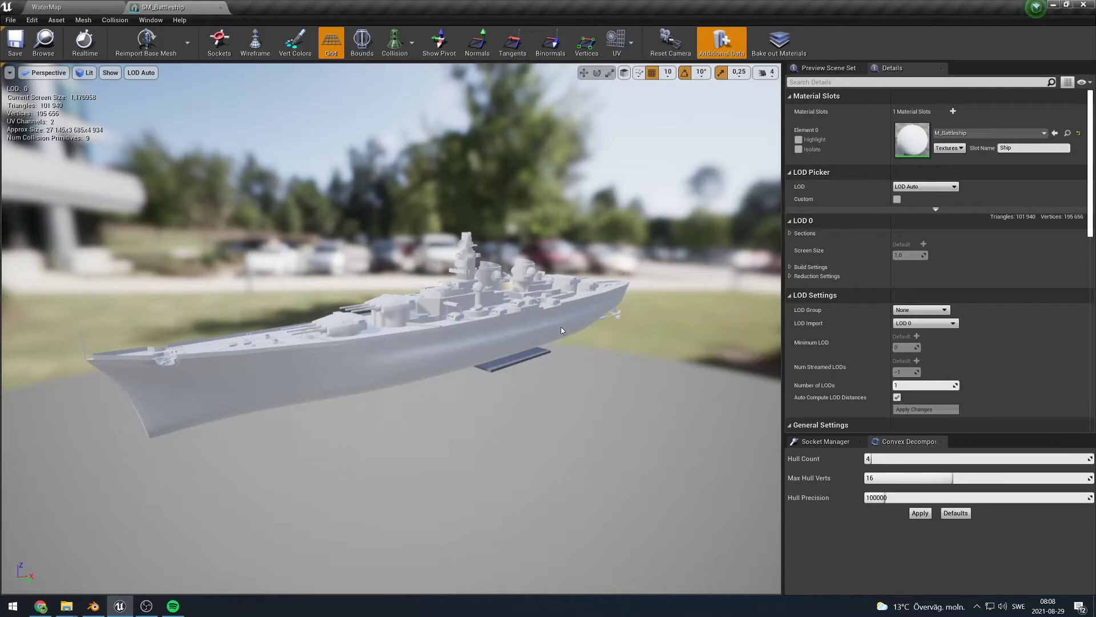
# Display the battleship mesh's simple collision and select one of its collision shapes along the hull.
pyautogui.moveTo(562, 330); pyautogui.dragTo(590, 395)
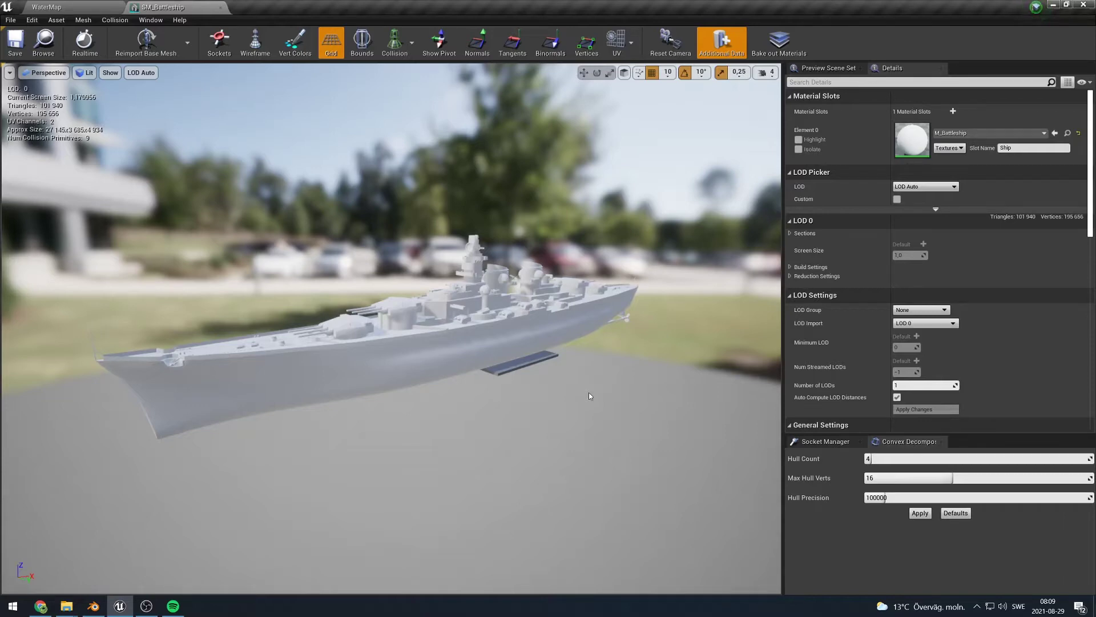
pyautogui.scroll(3, 590, 396)
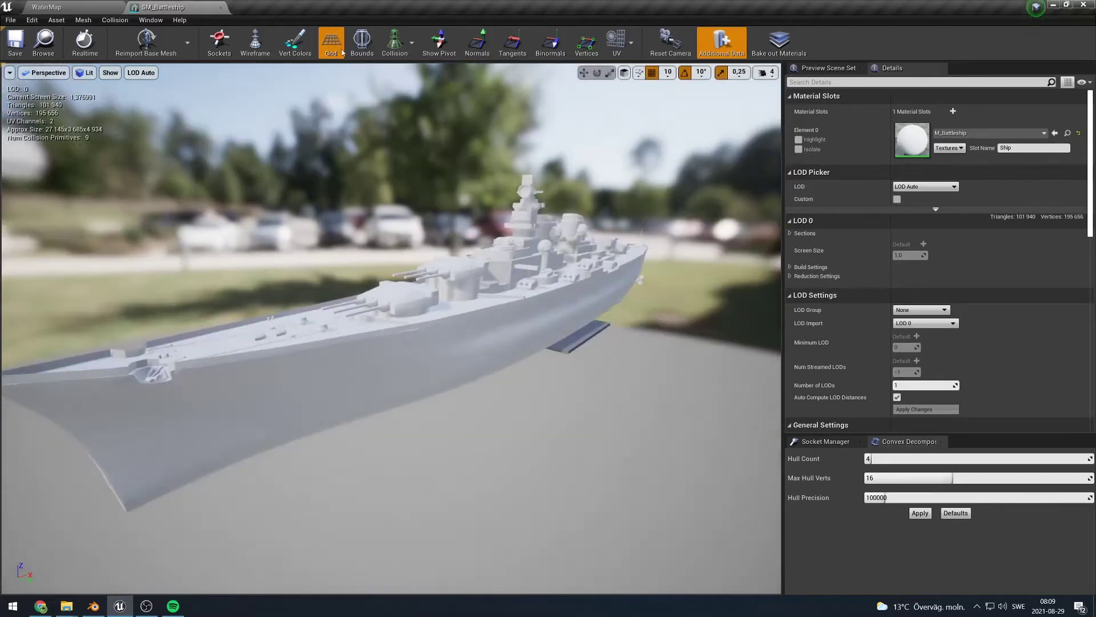
pyautogui.click(412, 42)
pyautogui.click(412, 73)
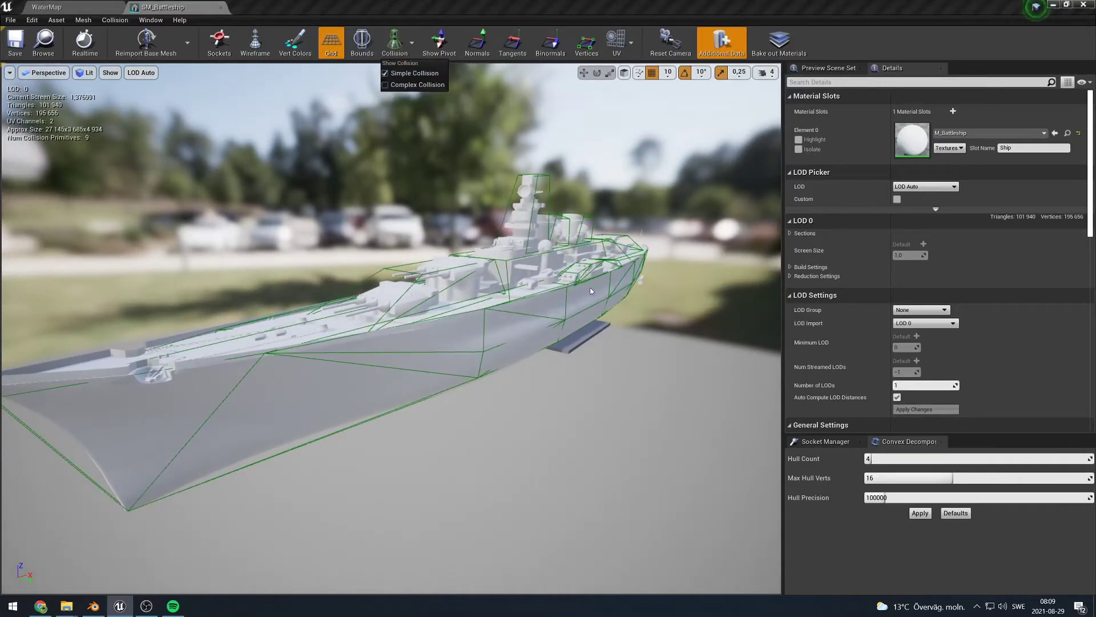
pyautogui.moveTo(390, 240)
pyautogui.mouseDown()
pyautogui.moveTo(366, 239)
pyautogui.moveTo(379, 242)
pyautogui.mouseUp()
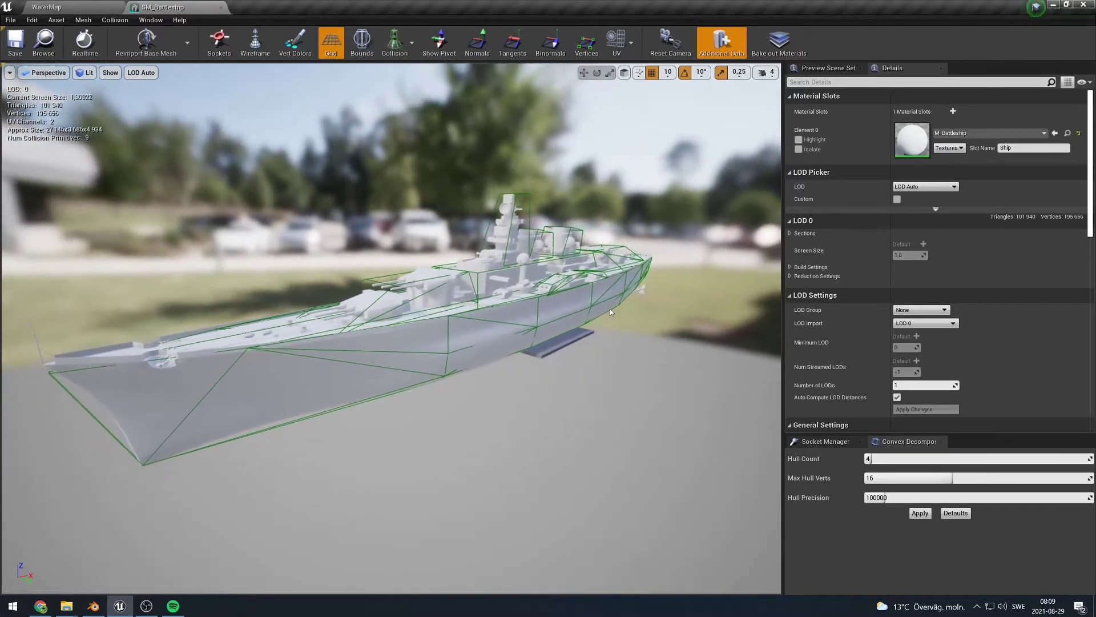
pyautogui.click(458, 301)
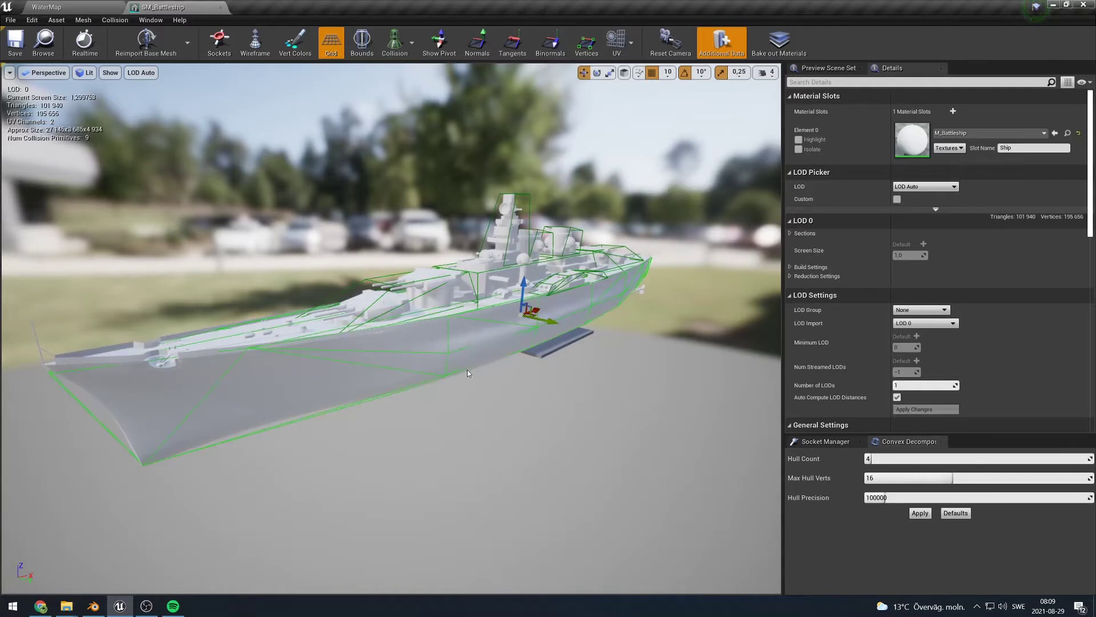
# Examine how the collision hulls fit around the battleship's forward gun turrets and deck.
pyautogui.press('w')
pyautogui.moveTo(417, 322); pyautogui.dragTo(357, 312, button='right')
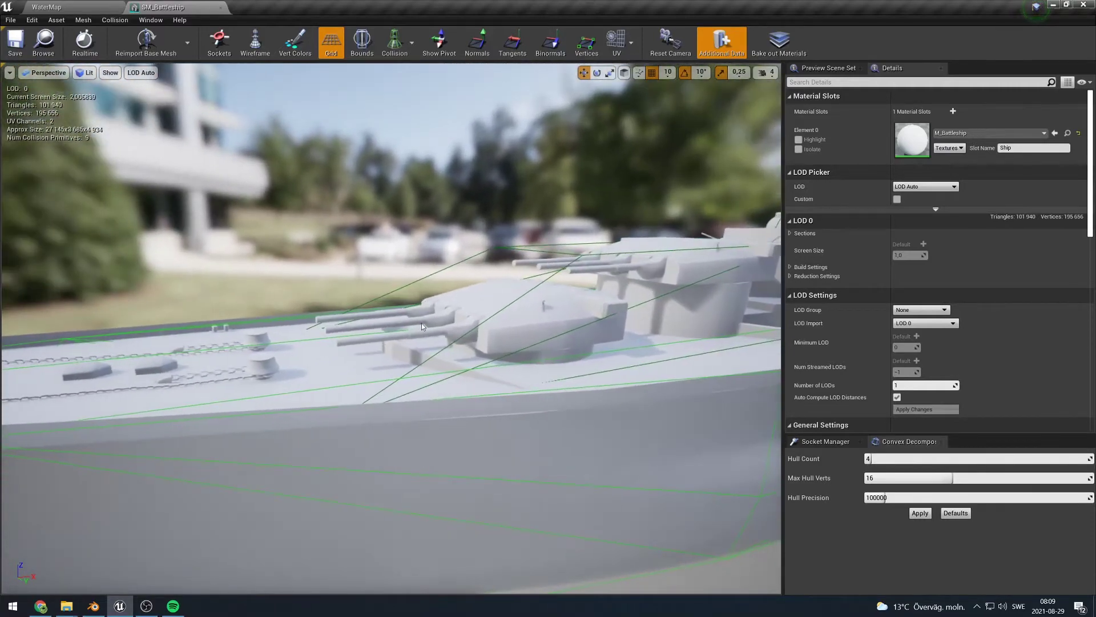
pyautogui.press('d')
pyautogui.moveTo(485, 327); pyautogui.dragTo(444, 338, button='right')
pyautogui.press('w')
pyautogui.press('d')
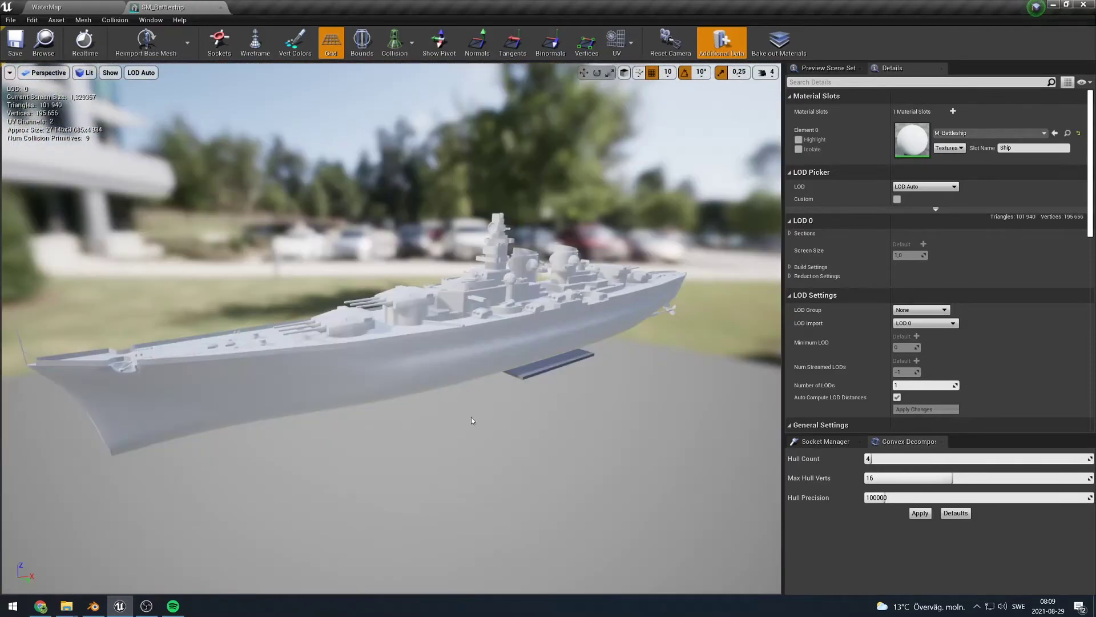
pyautogui.moveTo(410, 478); pyautogui.dragTo(421, 486, button='right')
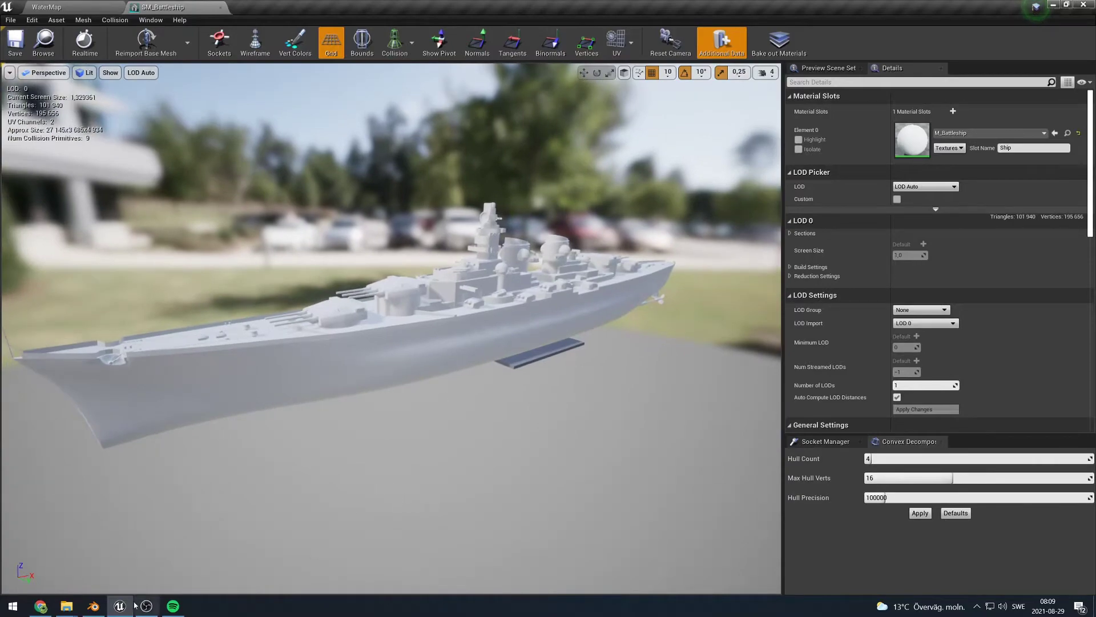
# Switch to Blender, unhide WaterPhysicsCollision, and compare its shape with the battleship model.
pyautogui.click(93, 606)
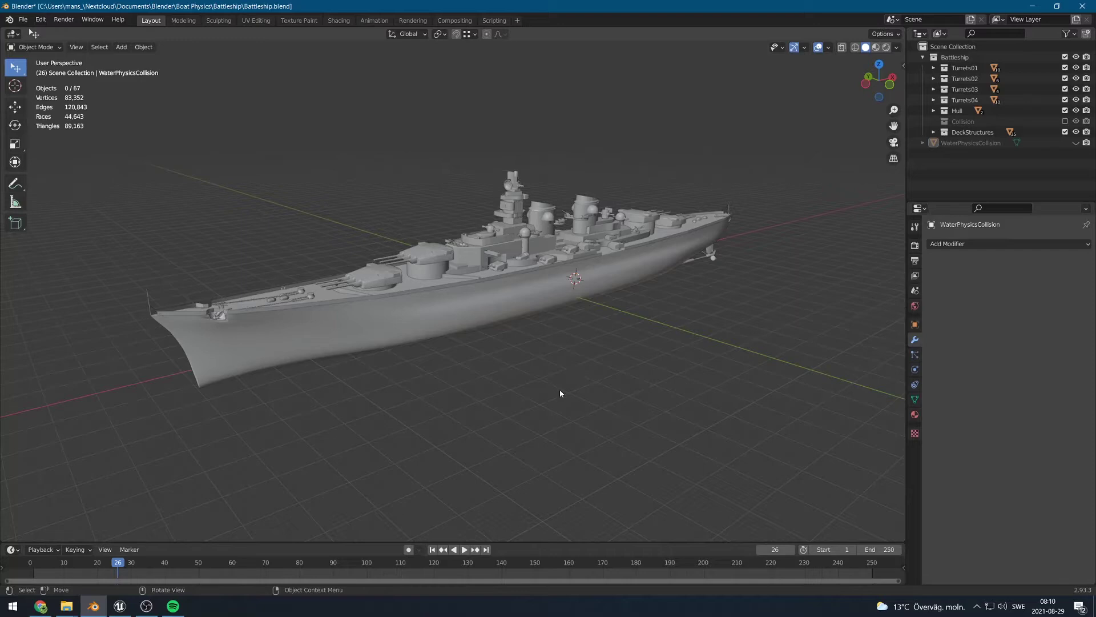
pyautogui.click(1075, 143)
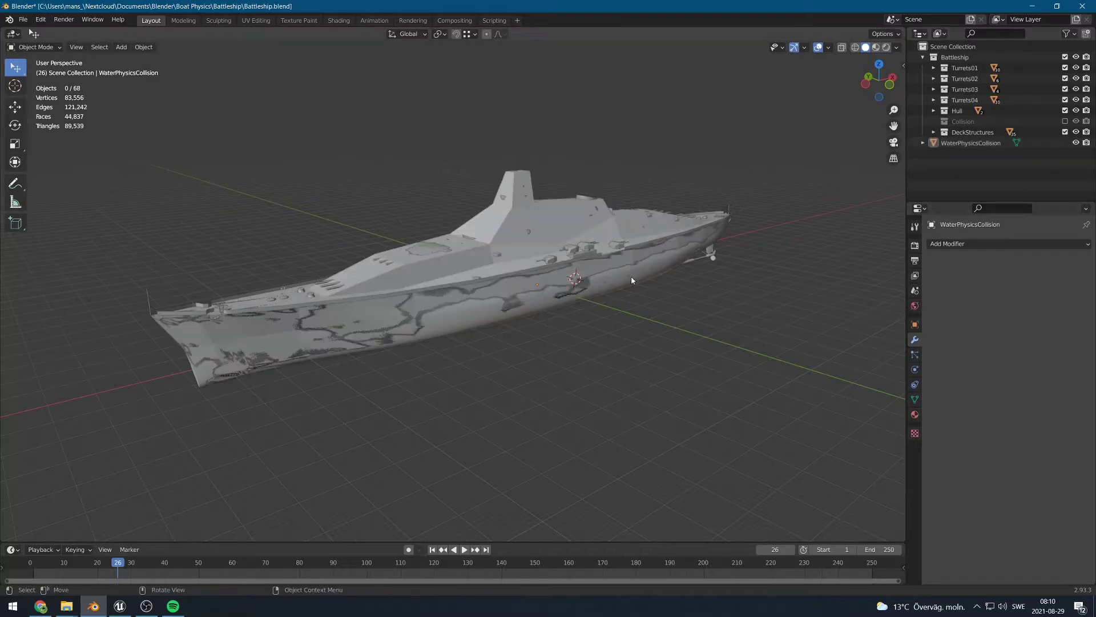
pyautogui.click(506, 215)
pyautogui.press('g')
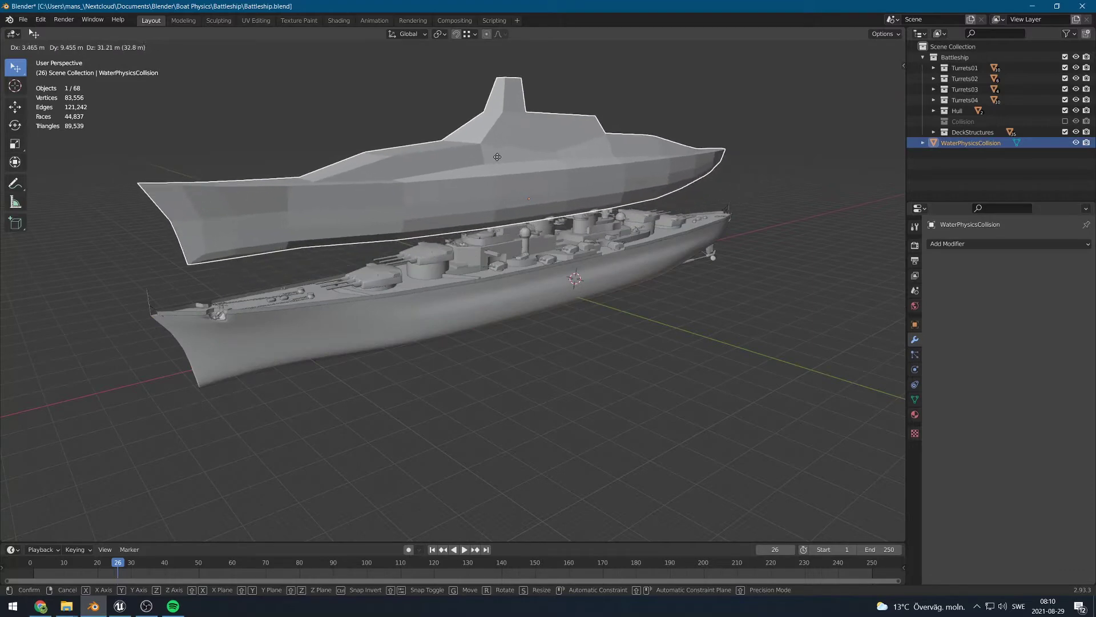
pyautogui.rightClick(497, 157)
pyautogui.moveTo(611, 203)
pyautogui.mouseDown(button='middle')
pyautogui.moveTo(551, 200)
pyautogui.moveTo(617, 203)
pyautogui.mouseUp(button='middle')
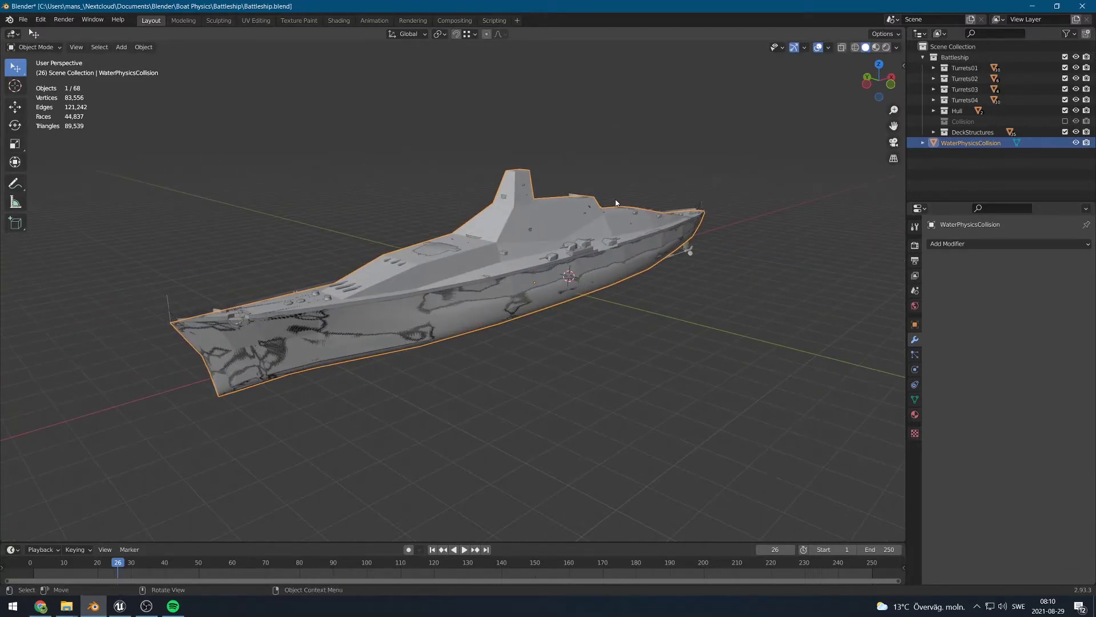
pyautogui.moveTo(610, 247); pyautogui.dragTo(582, 236, button='middle')
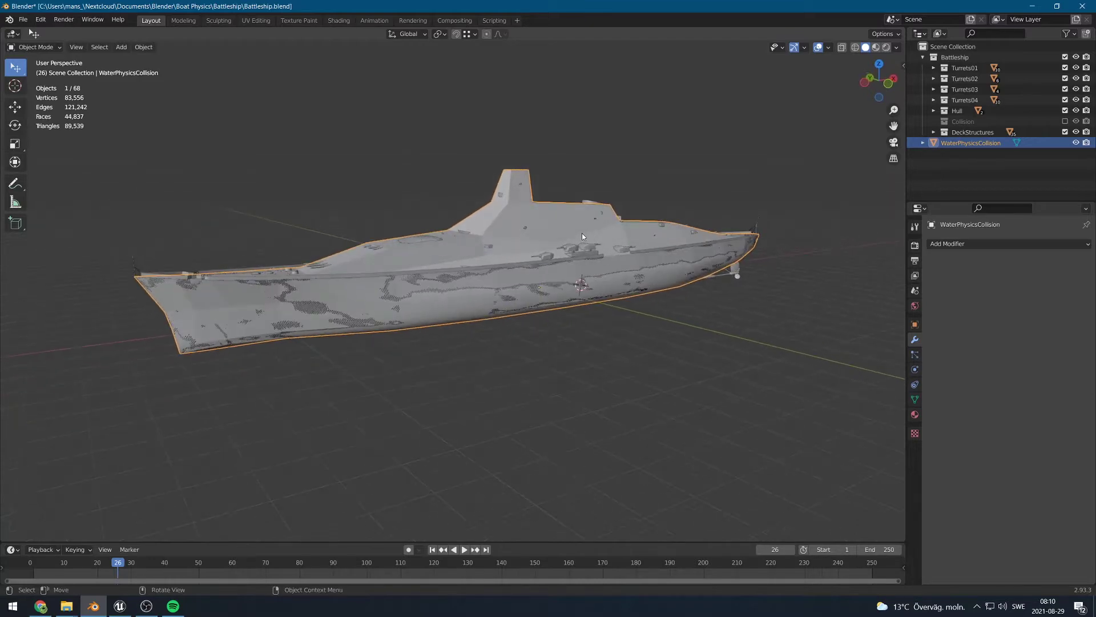
pyautogui.moveTo(507, 269); pyautogui.dragTo(605, 272, button='middle')
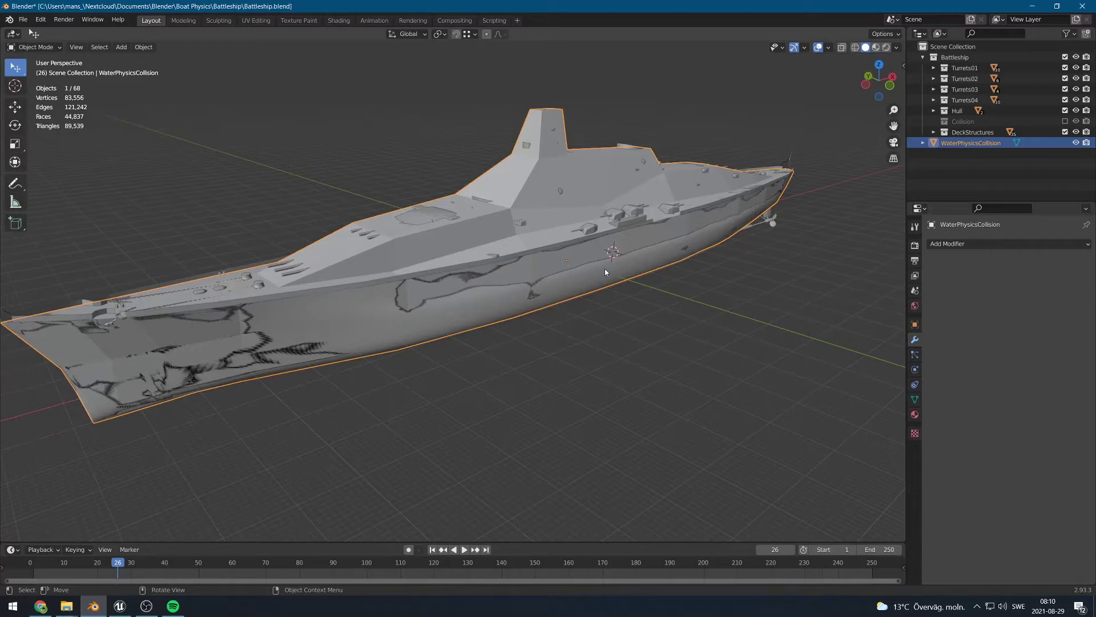
# Open WaterPhysicsCollision in Edit Mode and exclude the Battleship collection from view to isolate it.
pyautogui.press('Tab')
pyautogui.moveTo(501, 209); pyautogui.dragTo(551, 185, button='middle')
pyautogui.click(1065, 57)
pyautogui.moveTo(645, 177); pyautogui.dragTo(253, 283, button='middle')
pyautogui.moveTo(725, 339); pyautogui.dragTo(409, 383, button='middle')
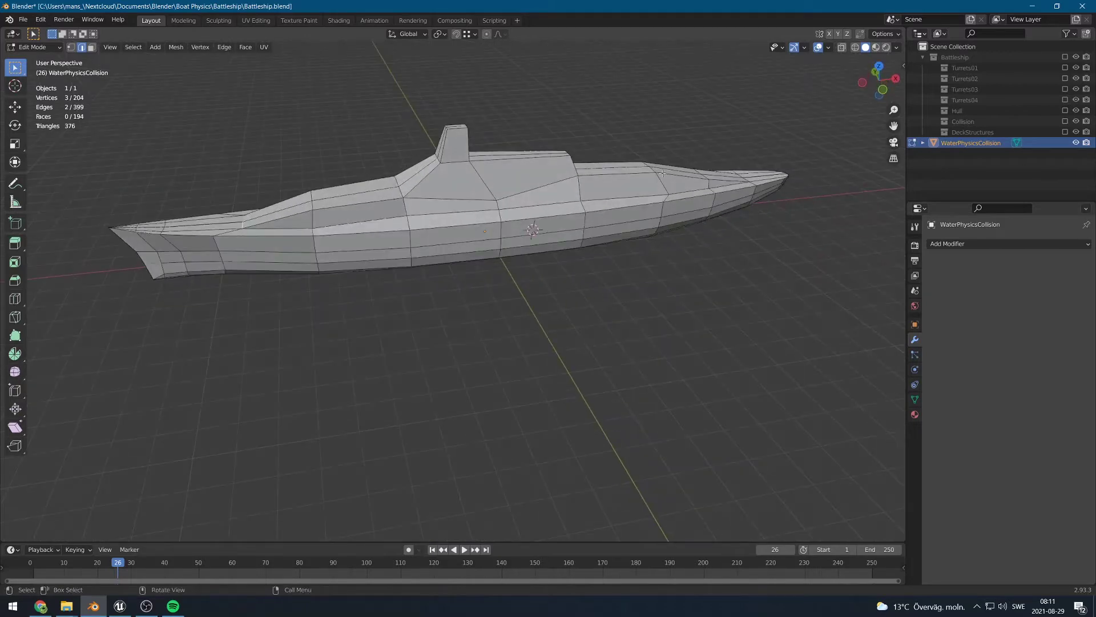
# Examine the low-poly collision mesh's outer surface and hollow interior, and leave Edit Mode.
pyautogui.keyDown('shift'); pyautogui.moveTo(580, 183); pyautogui.dragTo(692, 272, button='middle'); pyautogui.keyUp('shift')
pyautogui.scroll(3, 531, 335)
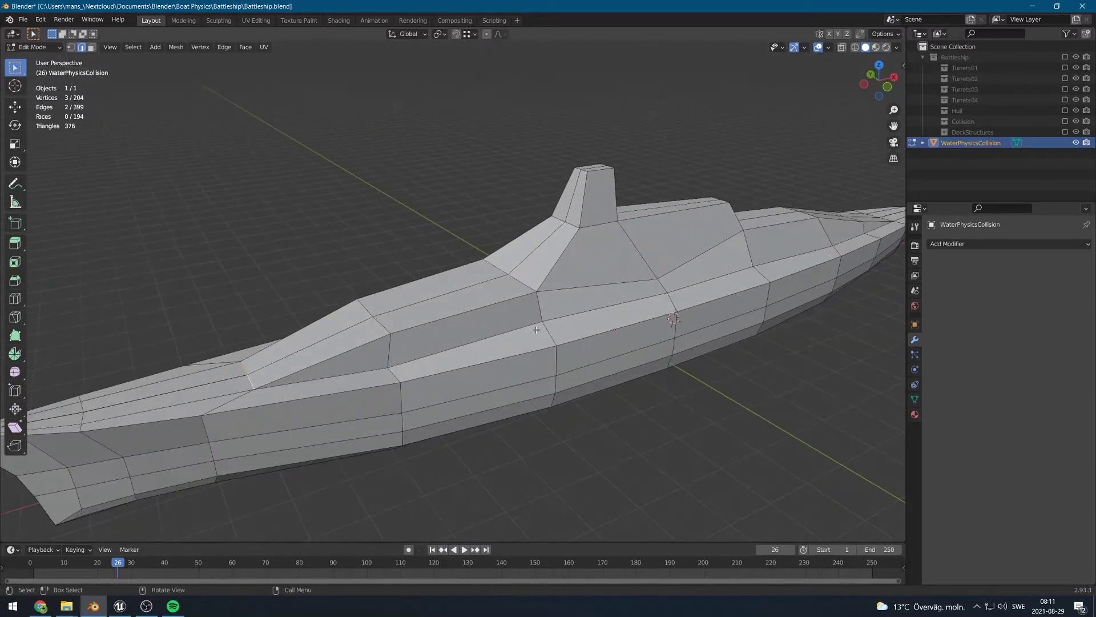
pyautogui.moveTo(526, 337); pyautogui.dragTo(549, 330, button='middle')
pyautogui.scroll(4, 548, 330)
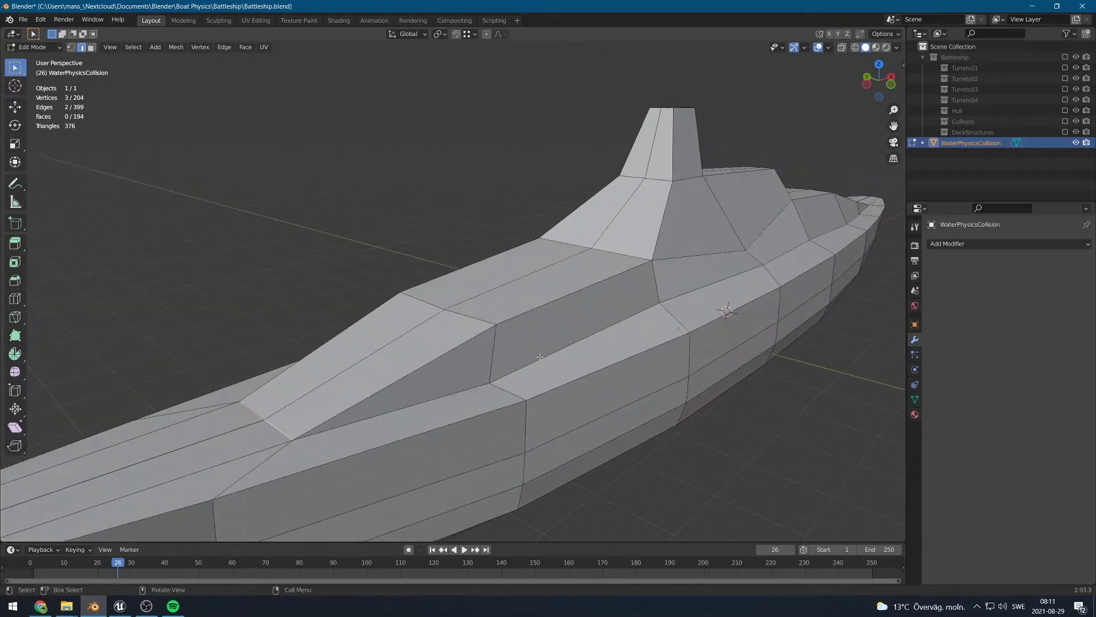
pyautogui.moveTo(540, 356); pyautogui.dragTo(633, 248, button='middle')
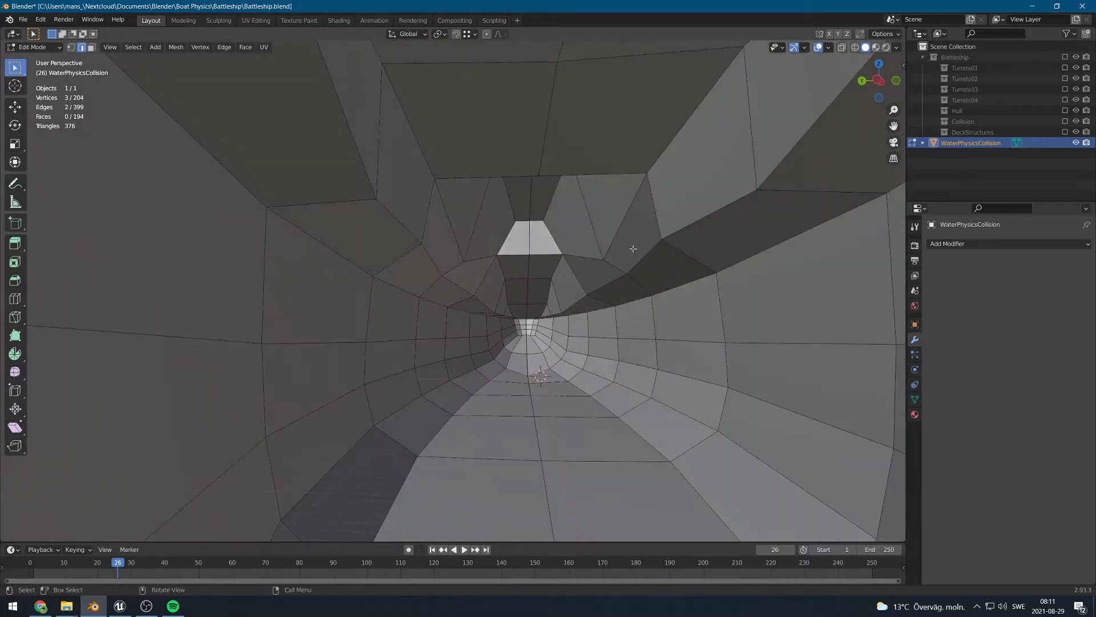
pyautogui.moveTo(656, 215); pyautogui.dragTo(527, 271, button='middle')
pyautogui.scroll(-5, 601, 273)
pyautogui.scroll(1, 601, 273)
pyautogui.press('Tab')
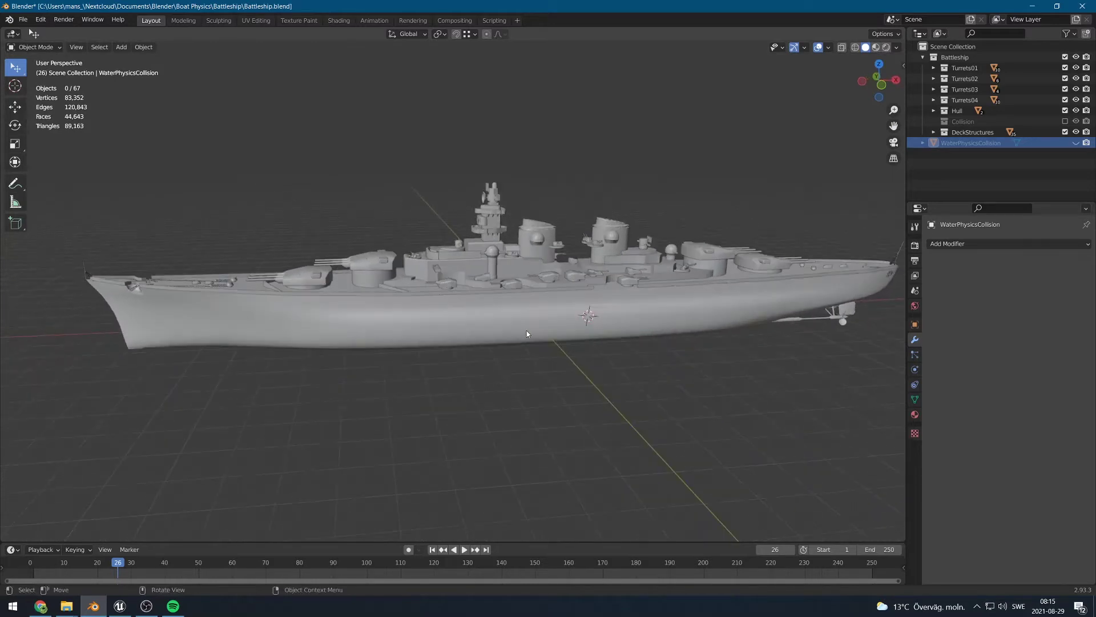
# Add a 2 m cube mesh to the battleship scene.
pyautogui.scroll(4, 531, 327)
pyautogui.moveTo(598, 300); pyautogui.dragTo(554, 323, button='middle')
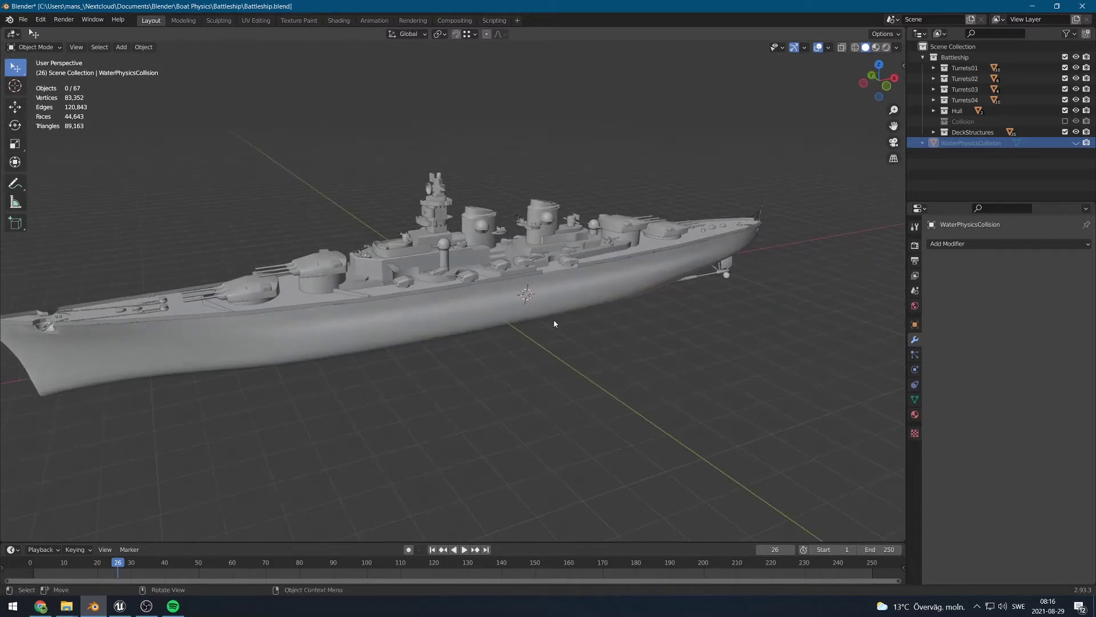
pyautogui.click(124, 49)
pyautogui.moveTo(137, 63)
pyautogui.click(219, 69)
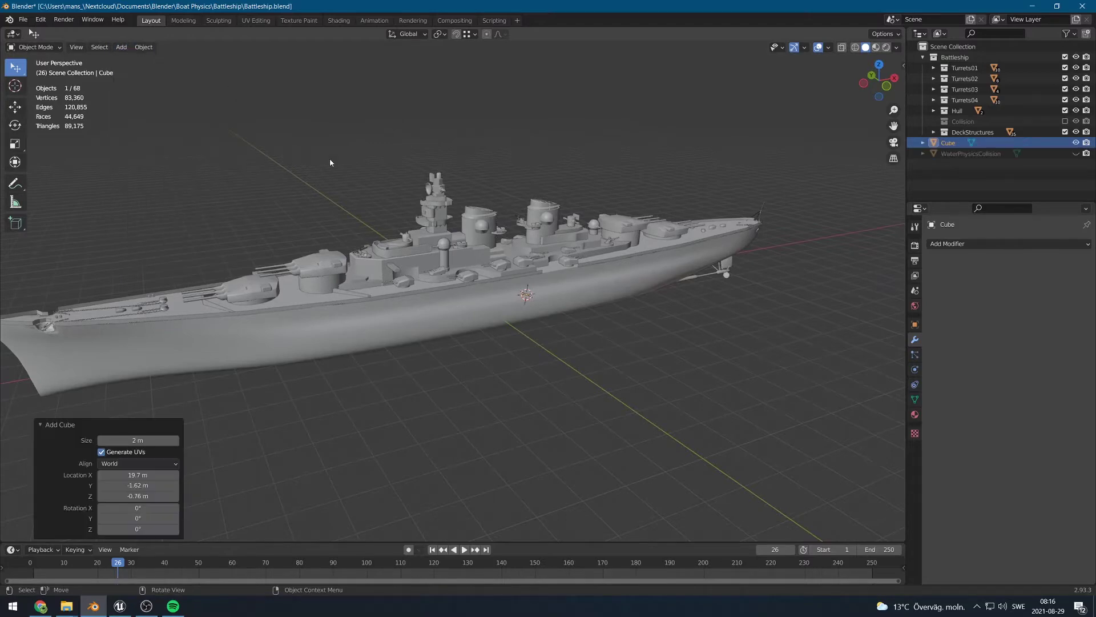
pyautogui.moveTo(534, 234); pyautogui.dragTo(492, 268, button='middle')
pyautogui.press('KP_Decimal')
pyautogui.moveTo(588, 297); pyautogui.dragTo(492, 255, button='middle')
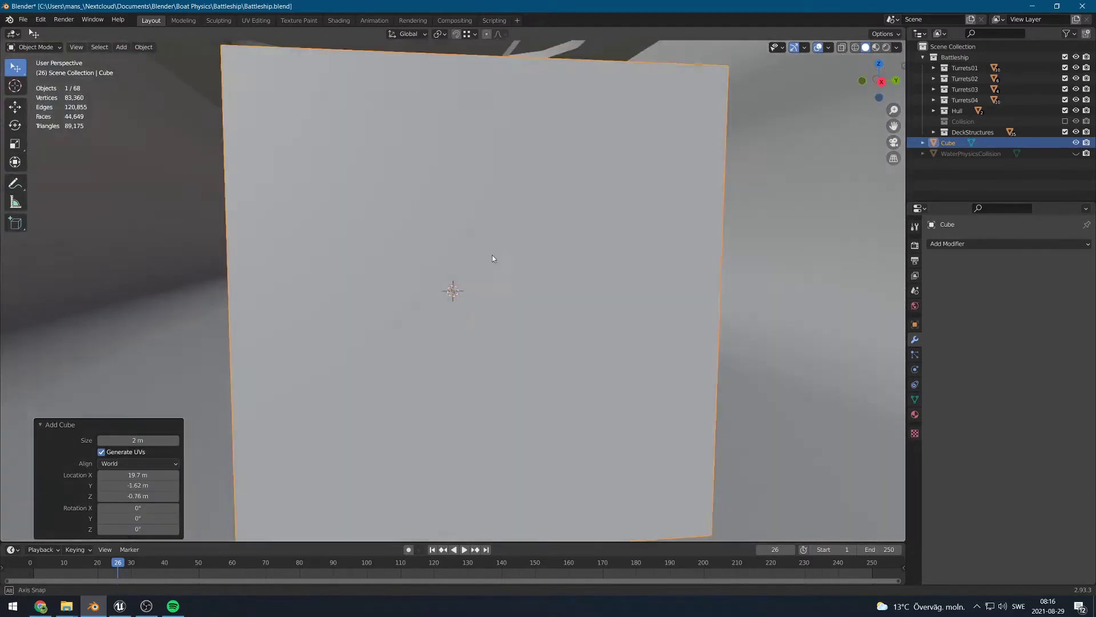
pyautogui.scroll(-8, 488, 280)
pyautogui.moveTo(484, 303); pyautogui.dragTo(454, 311, button='middle')
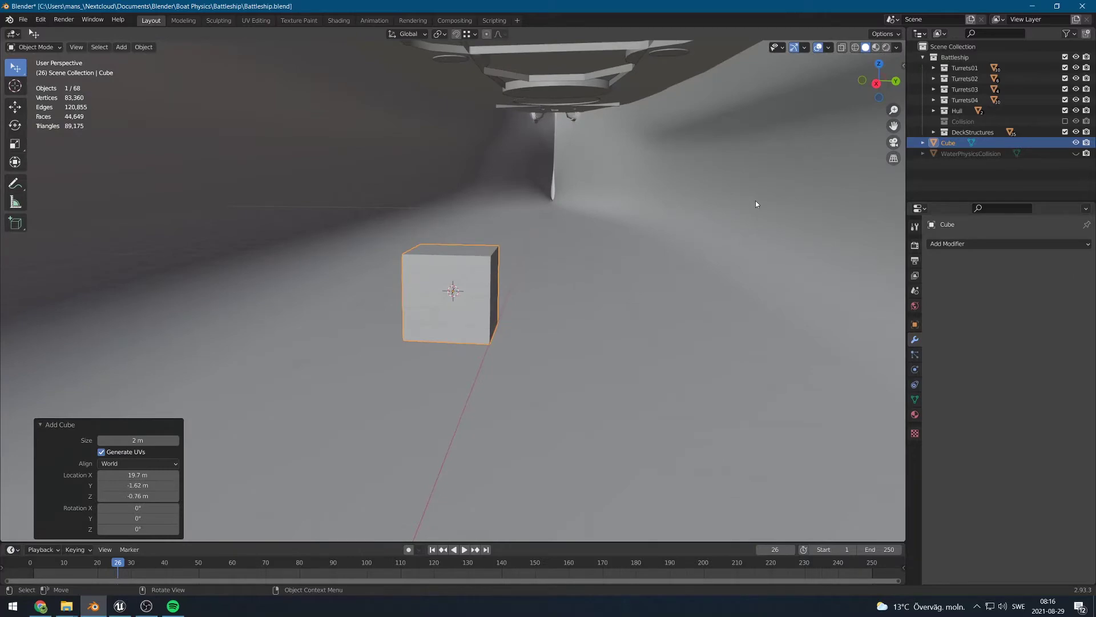
# Set the cube's location to 0 m on the X, Y and Z axes.
pyautogui.press('n')
pyautogui.click(827, 86)
pyautogui.write('0')
pyautogui.press('Tab')
pyautogui.write('0')
pyautogui.press('Tab')
pyautogui.write('0')
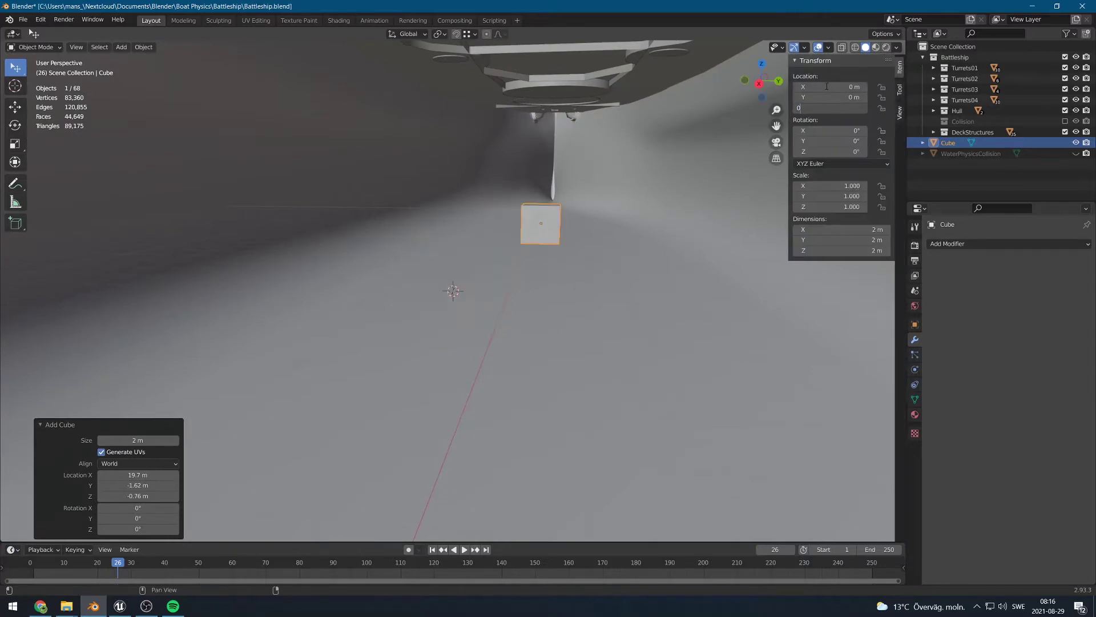
pyautogui.press('Return')
# Enter Edit Mode on the cube and add a centred loop cut that splits it in half across Y.
pyautogui.moveTo(502, 269); pyautogui.dragTo(491, 348, button='middle')
pyautogui.scroll(-5, 368, 251)
pyautogui.press('n')
pyautogui.scroll(6, 491, 348)
pyautogui.press('Tab')
pyautogui.keyDown('shift'); pyautogui.moveTo(485, 298); pyautogui.dragTo(639, 302, button='middle'); pyautogui.keyUp('shift')
pyautogui.scroll(2, 634, 301)
pyautogui.hotkey('ctrl', 'r')
pyautogui.click(551, 243)
pyautogui.rightClick(552, 242)
# Switch to wireframe shading and delete the vertices of the cube's positive-Y half.
pyautogui.moveTo(491, 234)
pyautogui.mouseDown(button='middle')
pyautogui.moveTo(514, 236)
pyautogui.moveTo(470, 238)
pyautogui.mouseUp(button='middle')
pyautogui.press('z')
pyautogui.click(396, 241)
pyautogui.click(459, 222)
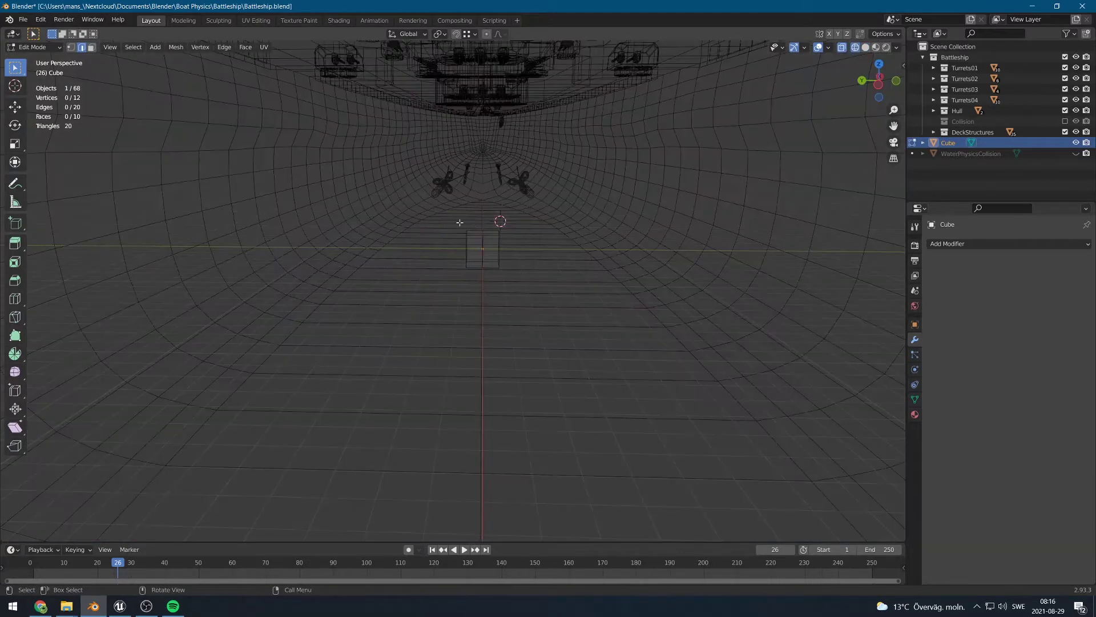
pyautogui.press('1')
pyautogui.click(456, 221)
pyautogui.press('b')
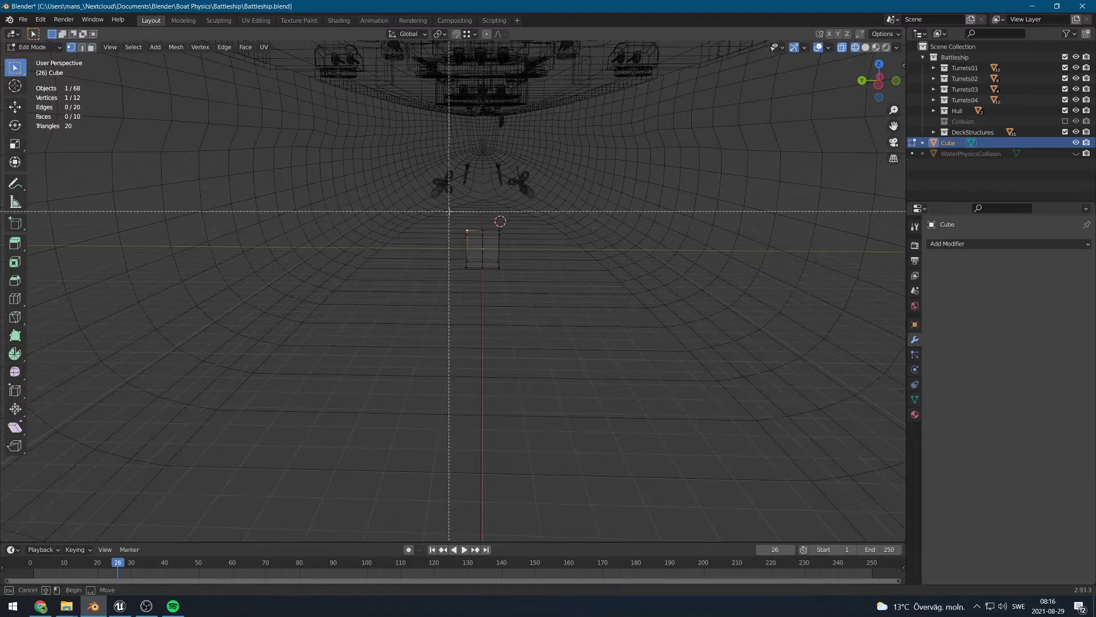
pyautogui.moveTo(449, 211); pyautogui.dragTo(477, 288)
pyautogui.press('x')
pyautogui.click(473, 289)
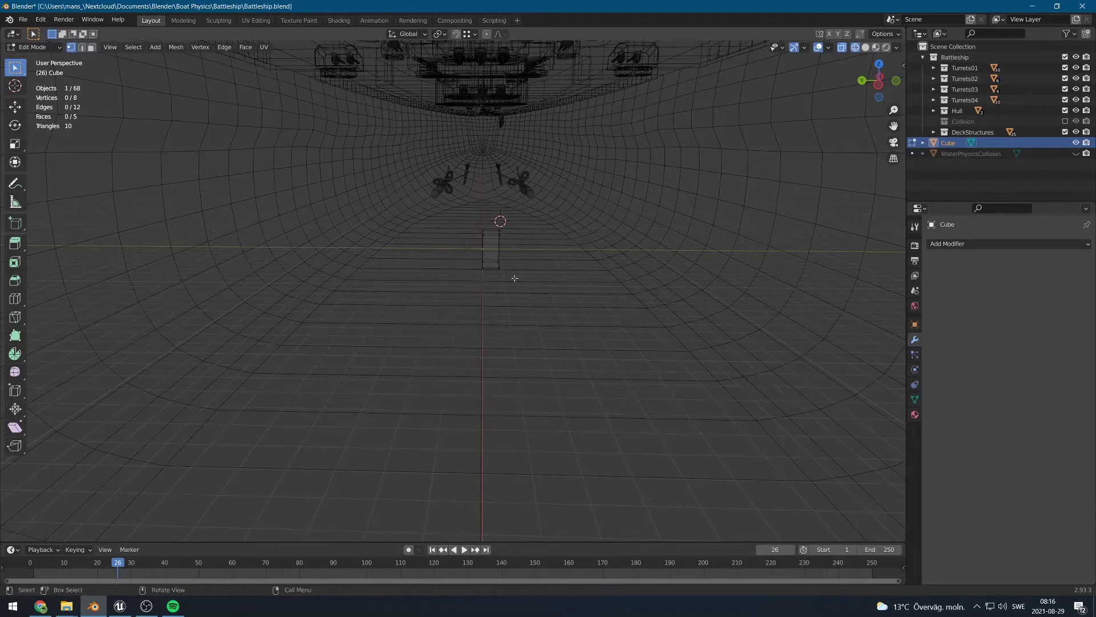
# Add a Mirror modifier to the half cube using the Y axis, and select its outer side face in Edit Mode.
pyautogui.moveTo(514, 278); pyautogui.dragTo(500, 242, button='middle')
pyautogui.press('Tab')
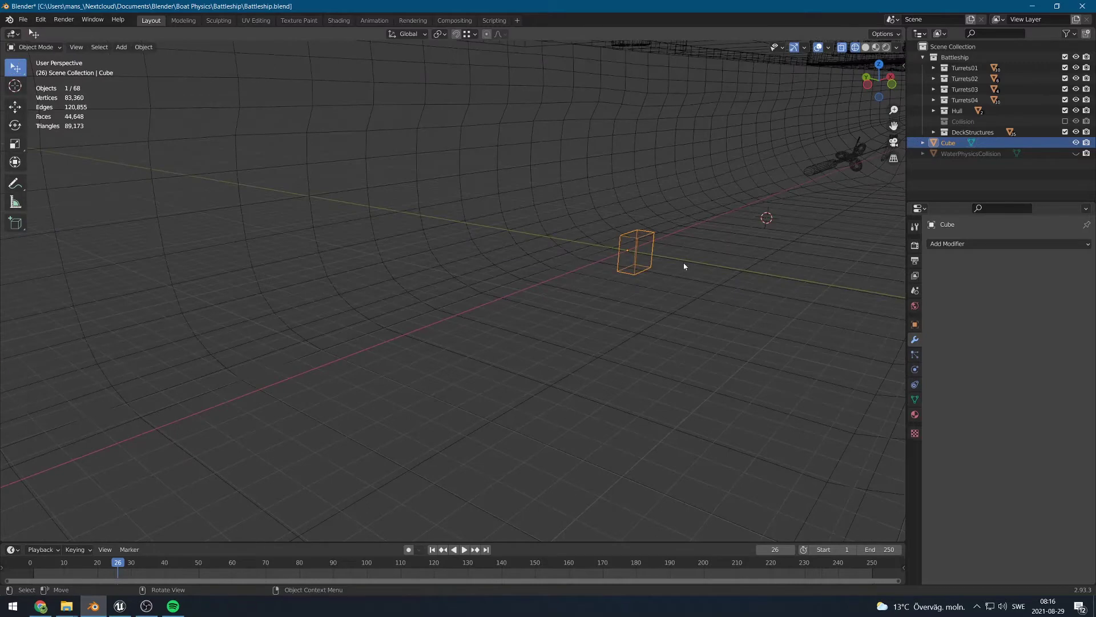
pyautogui.click(974, 244)
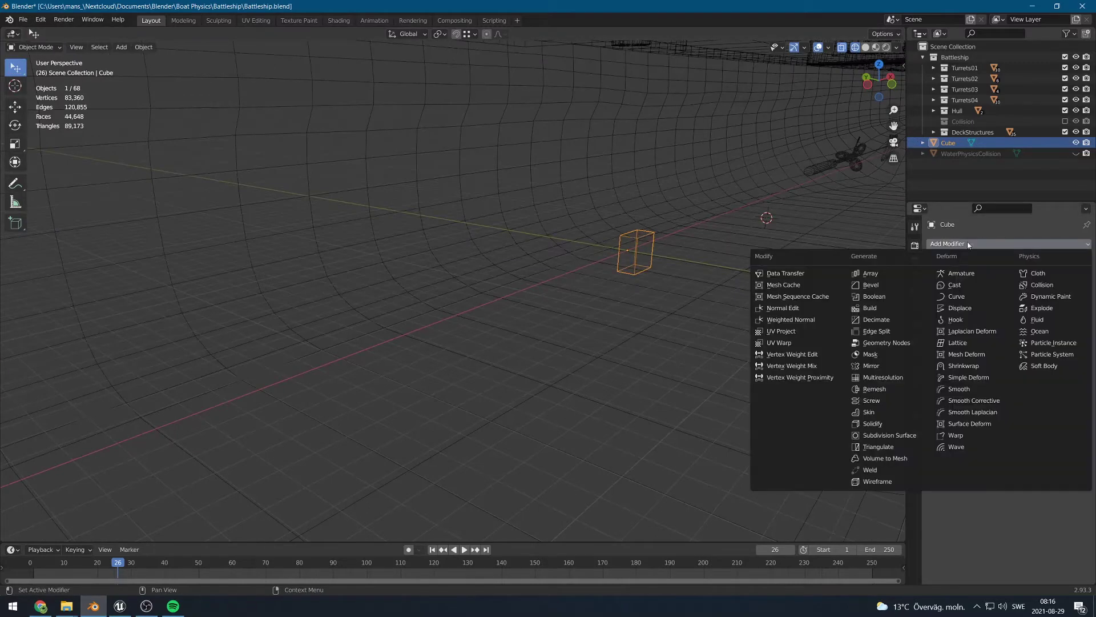
pyautogui.click(879, 366)
pyautogui.moveTo(873, 354); pyautogui.dragTo(772, 288, button='middle')
pyautogui.press('Tab')
pyautogui.press('3')
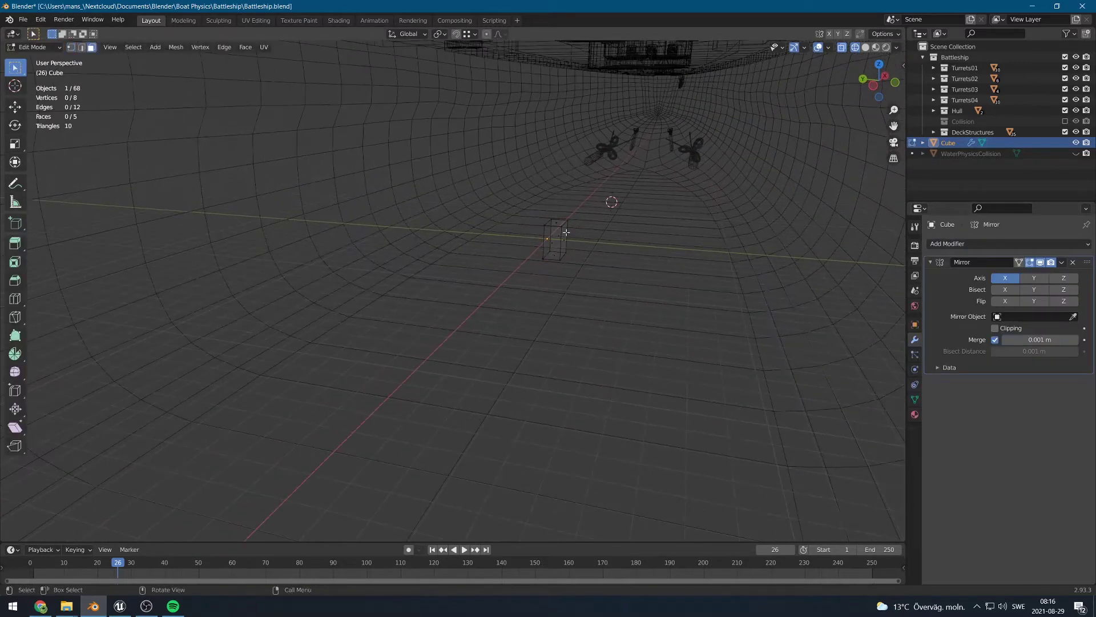
pyautogui.click(565, 235)
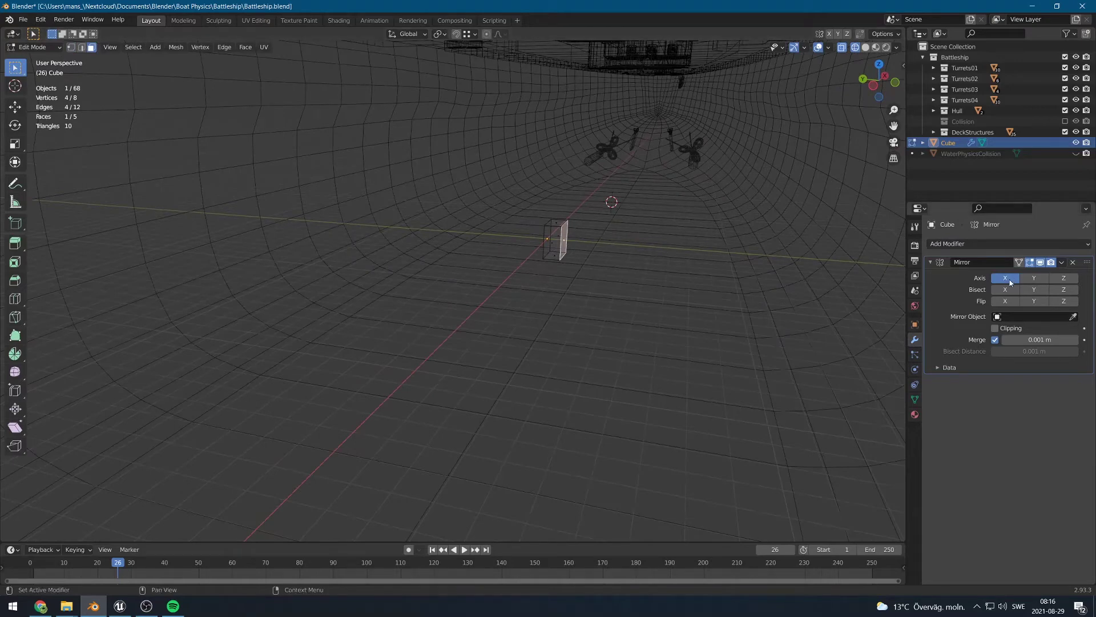
pyautogui.click(1034, 277)
# Move the selected side face about -18.5 m along Y to the edge of the ship's hull.
pyautogui.moveTo(649, 284); pyautogui.dragTo(507, 277, button='middle')
pyautogui.press('g')
pyautogui.press('y')
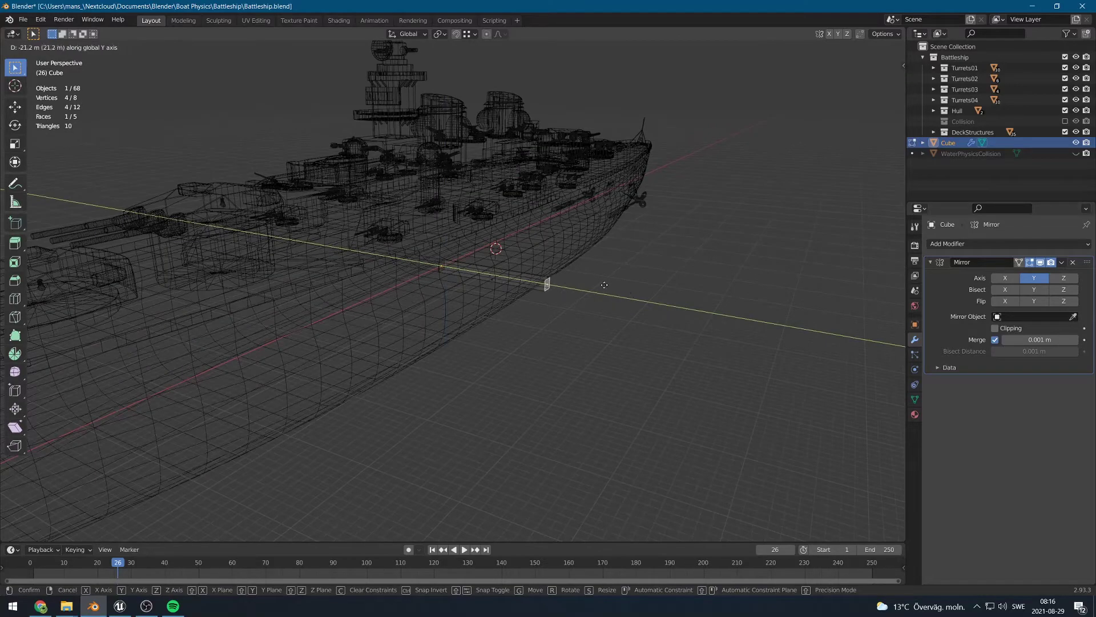
pyautogui.click(595, 286)
pyautogui.moveTo(595, 286); pyautogui.dragTo(527, 278, button='middle')
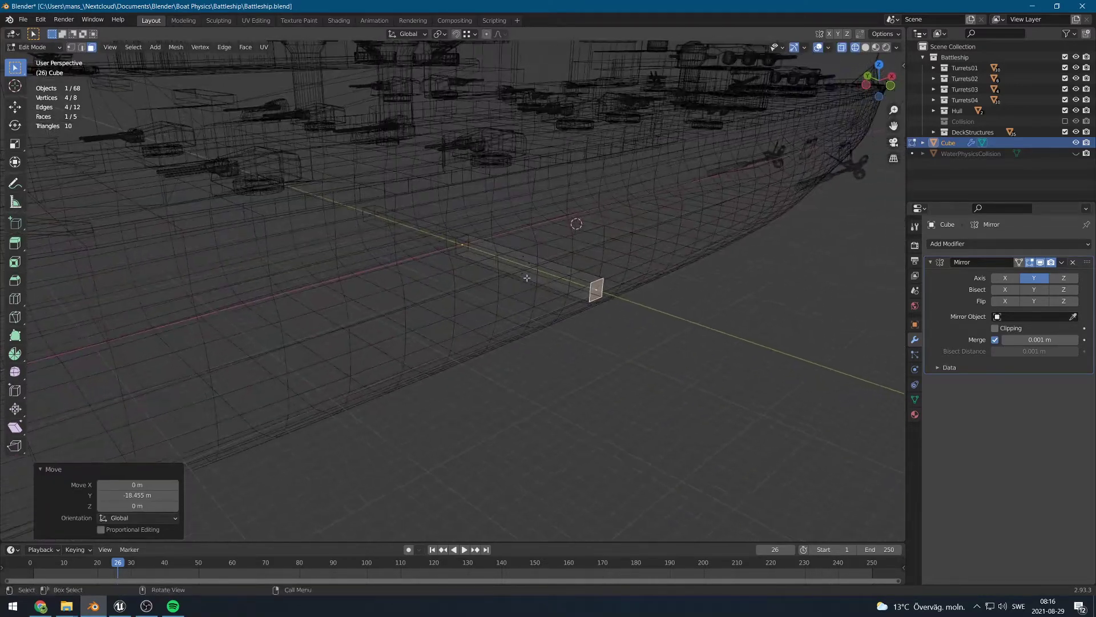
pyautogui.press('g')
pyautogui.press('z')
pyautogui.rightClick(546, 154)
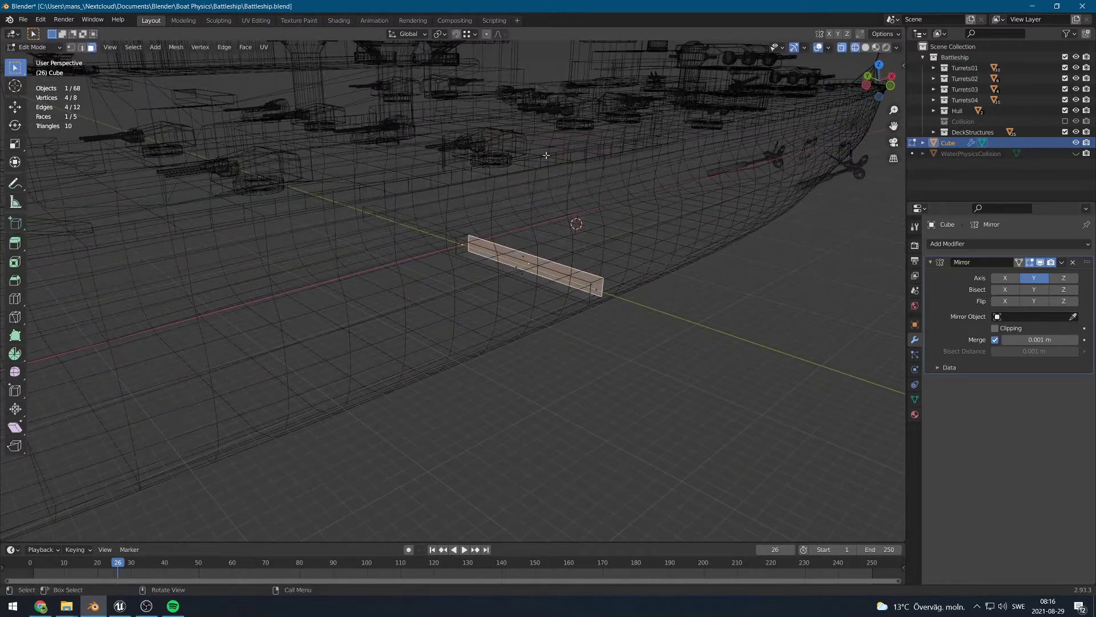
# Raise the stretched block's top face about 13.2 m along Z.
pyautogui.moveTo(588, 259); pyautogui.dragTo(557, 282, button='middle')
pyautogui.press('g')
pyautogui.press('z')
pyautogui.click(565, 138)
pyautogui.moveTo(626, 142); pyautogui.dragTo(570, 200, button='middle')
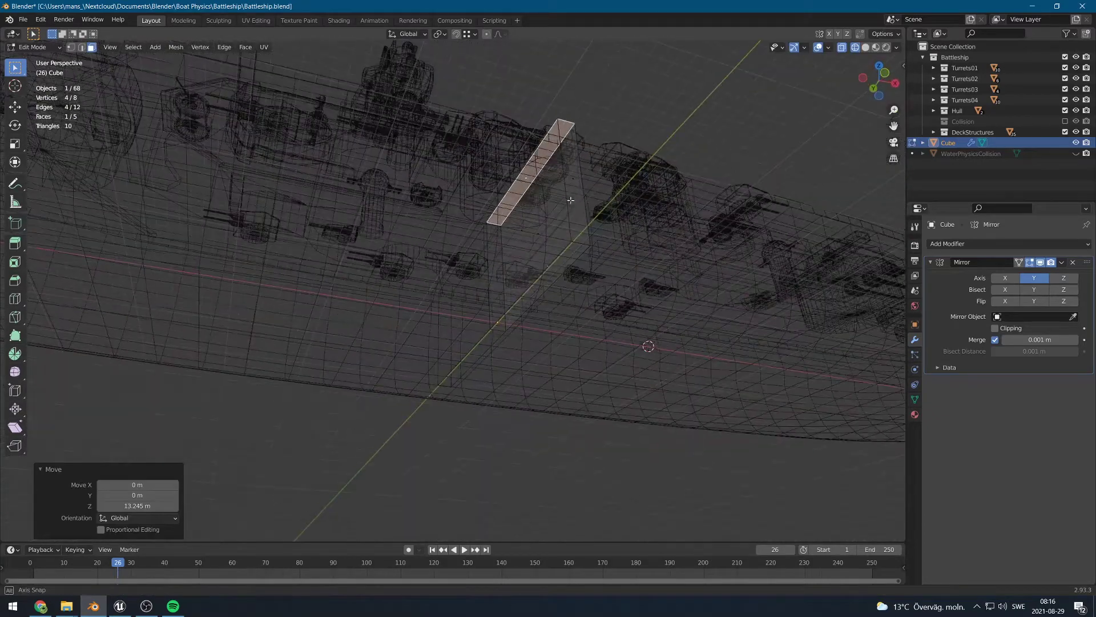
# Lower the block's bottom face along Z to below the hull, and return to Object Mode with solid shading.
pyautogui.click(537, 292)
pyautogui.press('g')
pyautogui.press('z')
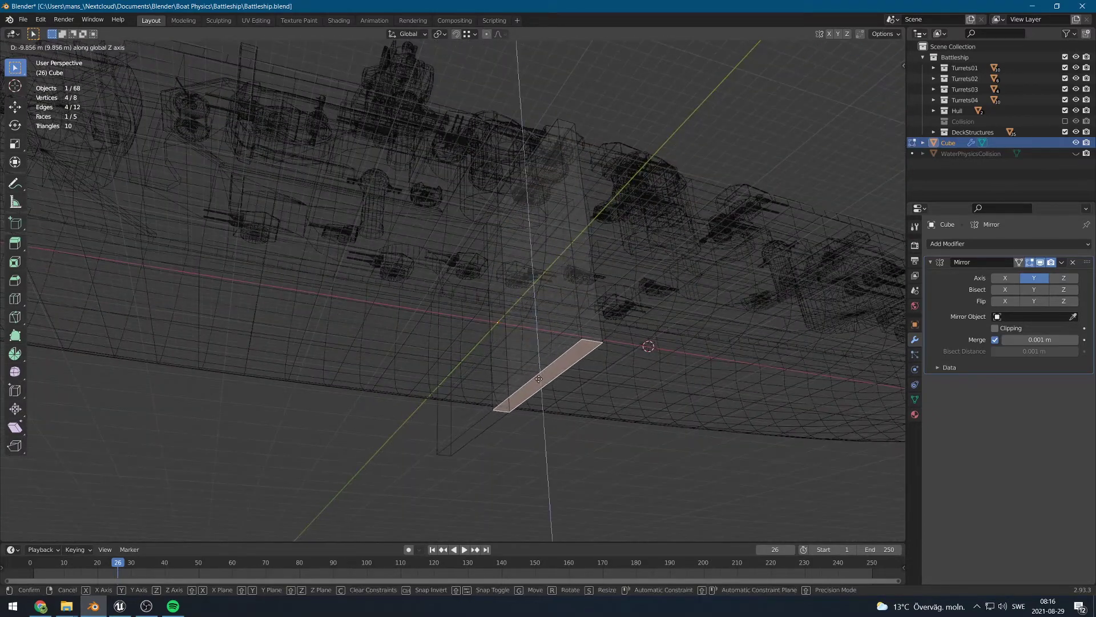
pyautogui.click(484, 427)
pyautogui.moveTo(484, 428); pyautogui.dragTo(614, 281, button='middle')
pyautogui.press('Tab')
pyautogui.press('z')
pyautogui.click(673, 298)
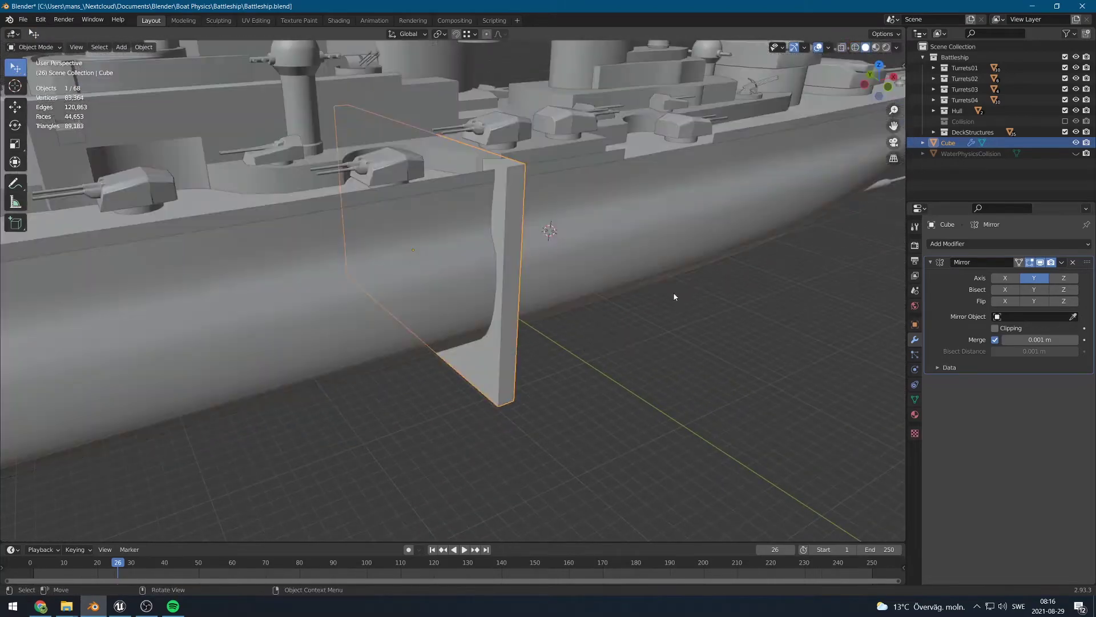
# Add a Shrinkwrap modifier to the cube with the ship's Hull as its target.
pyautogui.moveTo(673, 299); pyautogui.dragTo(531, 224, button='middle')
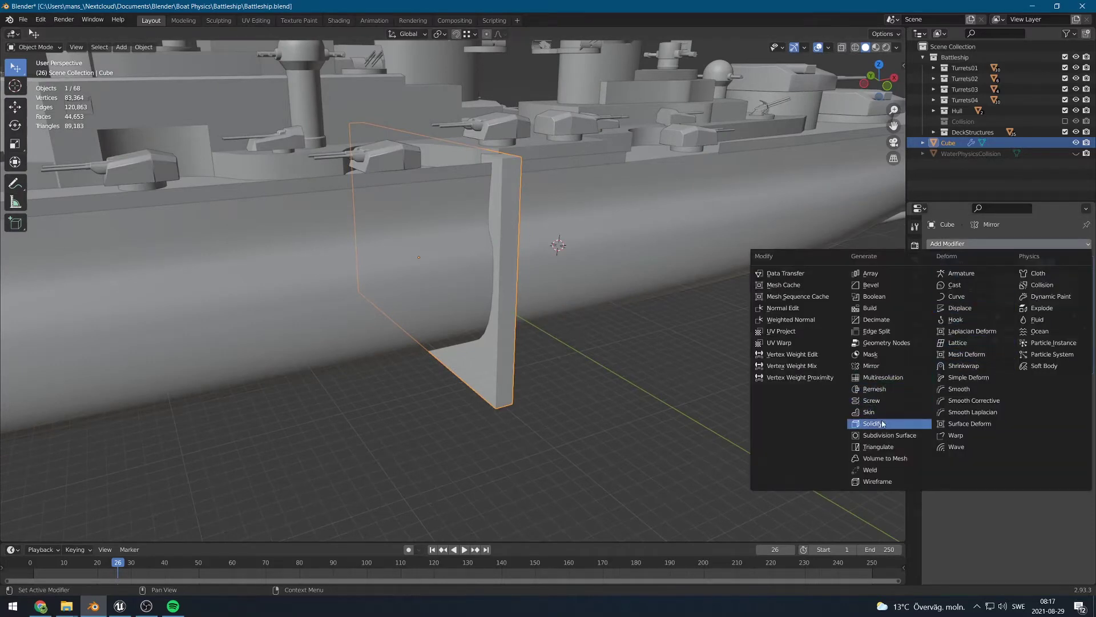
pyautogui.click(971, 368)
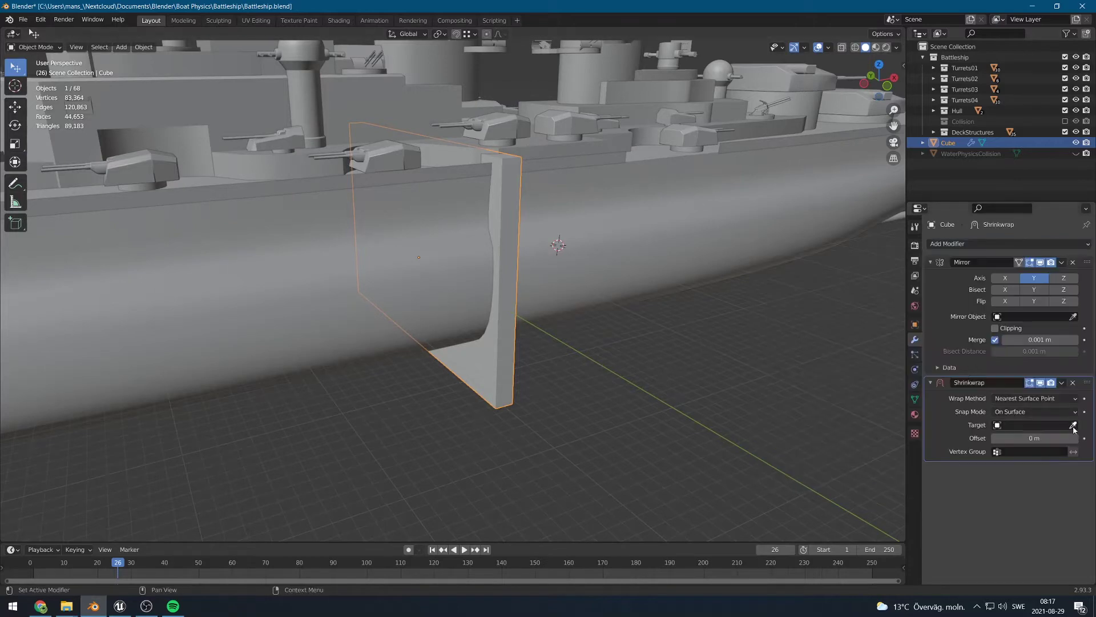
pyautogui.click(643, 247)
pyautogui.moveTo(637, 274); pyautogui.dragTo(491, 259, button='middle')
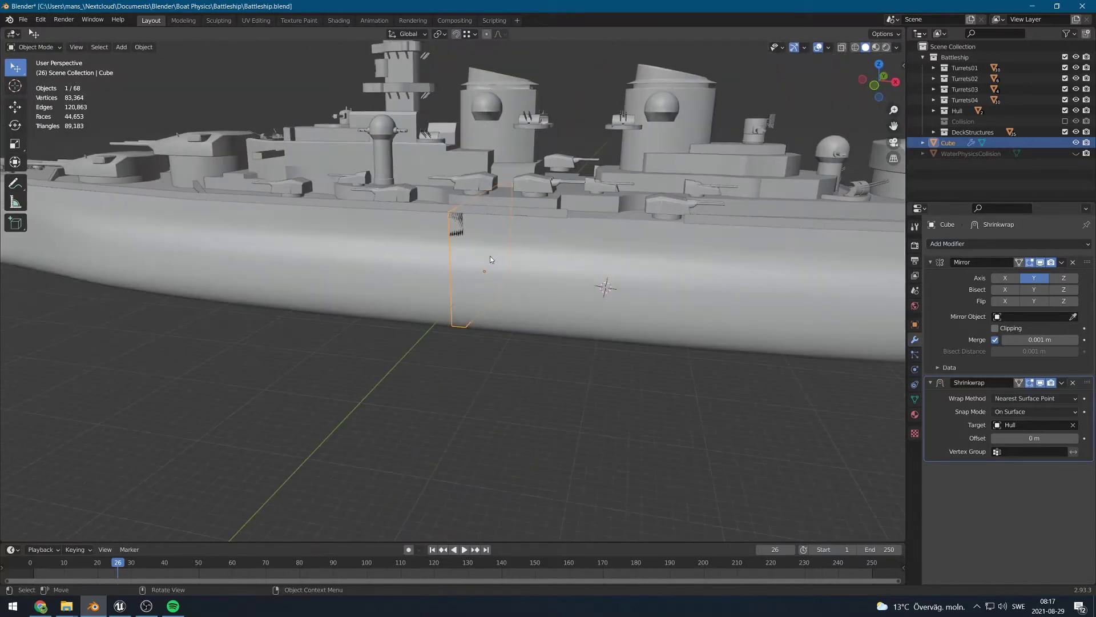
# Exclude the DeckStructures and all four Turrets collections from the view layer, keeping the Hull collection enabled.
pyautogui.moveTo(238, 237); pyautogui.dragTo(425, 308, button='middle')
pyautogui.scroll(-2, 761, 345)
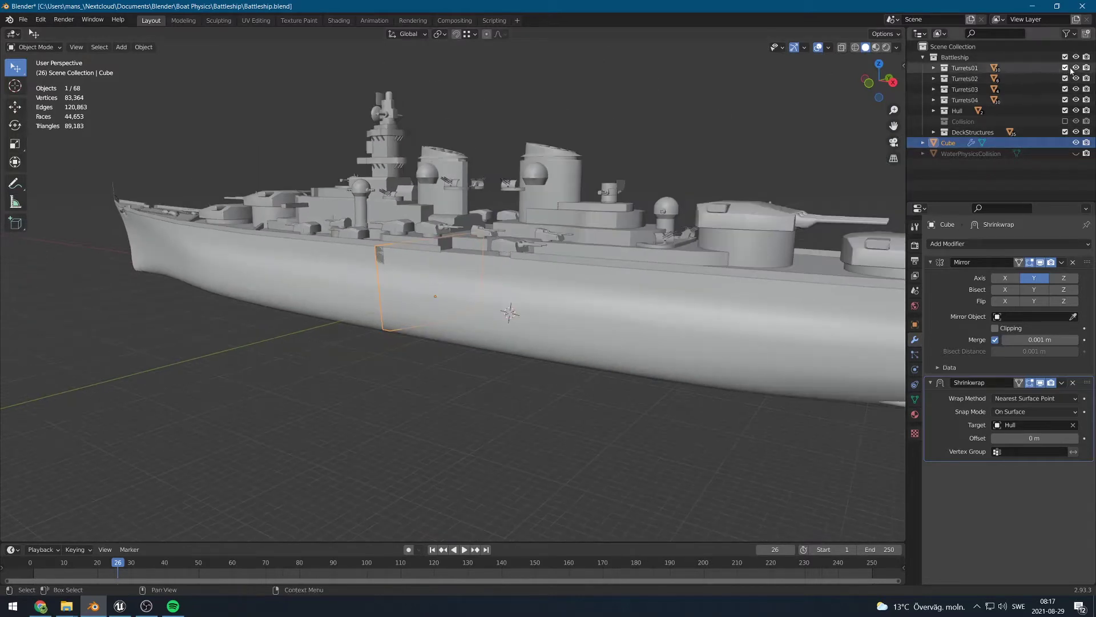
pyautogui.click(1065, 132)
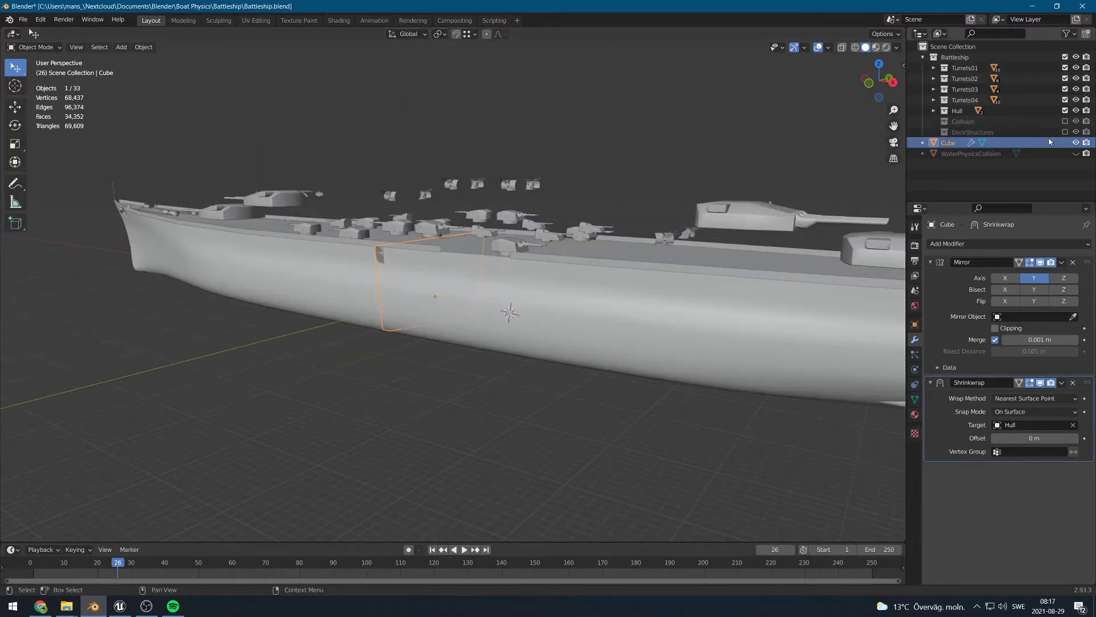
pyautogui.click(1065, 110)
pyautogui.click(1064, 99)
pyautogui.click(1065, 89)
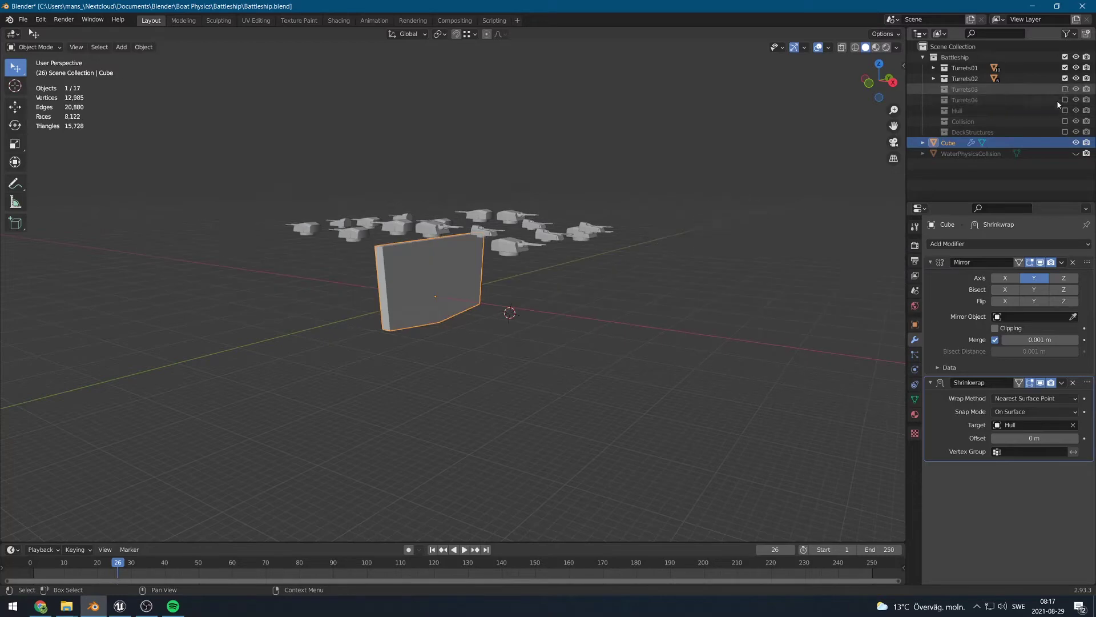
pyautogui.click(1065, 110)
pyautogui.click(1065, 78)
pyautogui.click(1065, 67)
# Hide the HullDecoor object along the deck edges.
pyautogui.moveTo(434, 269); pyautogui.dragTo(388, 263, button='middle')
pyautogui.click(375, 260)
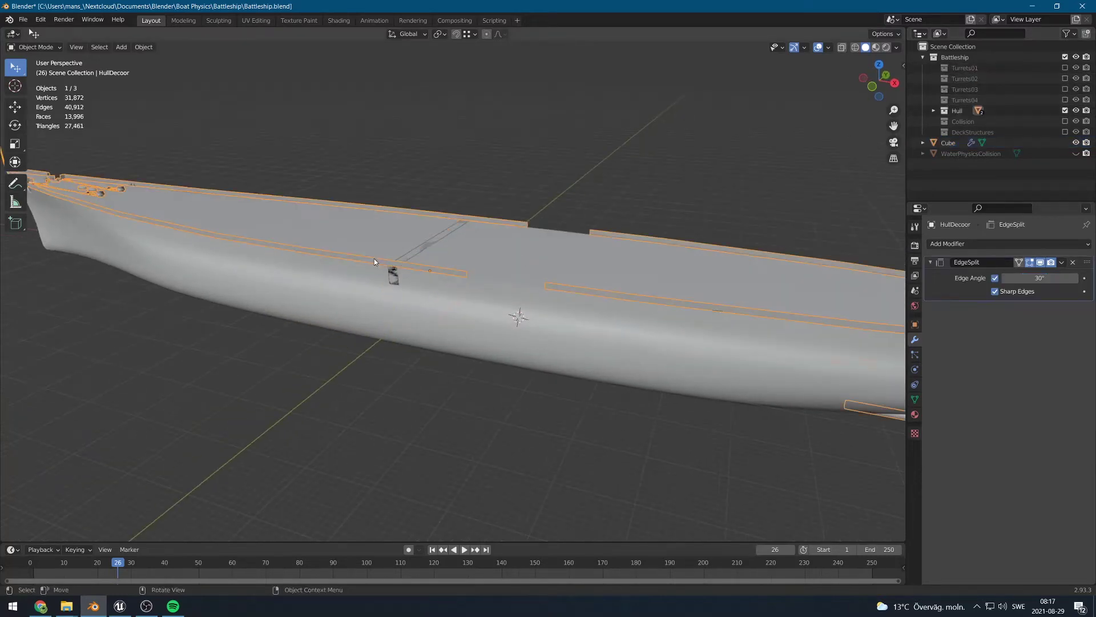
pyautogui.press('h')
# Edit the cube and move its bow-facing side face about -133 m along X, past the hull's bow.
pyautogui.moveTo(460, 270); pyautogui.dragTo(404, 280, button='middle')
pyautogui.scroll(4, 431, 292)
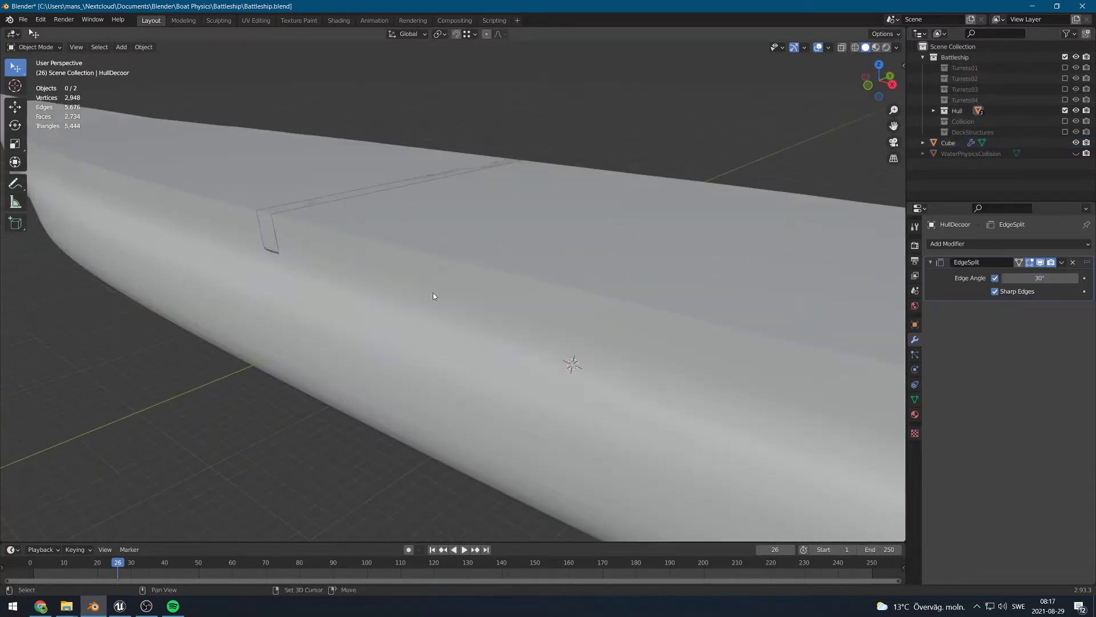
pyautogui.moveTo(486, 287)
pyautogui.mouseDown(button='middle')
pyautogui.moveTo(419, 262)
pyautogui.moveTo(518, 237)
pyautogui.moveTo(606, 241)
pyautogui.moveTo(577, 298)
pyautogui.moveTo(472, 268)
pyautogui.moveTo(485, 266)
pyautogui.mouseUp(button='middle')
pyautogui.click(406, 231)
pyautogui.press('Tab')
pyautogui.click(601, 238)
pyautogui.scroll(-4, 601, 238)
pyautogui.press('g')
pyautogui.press('x')
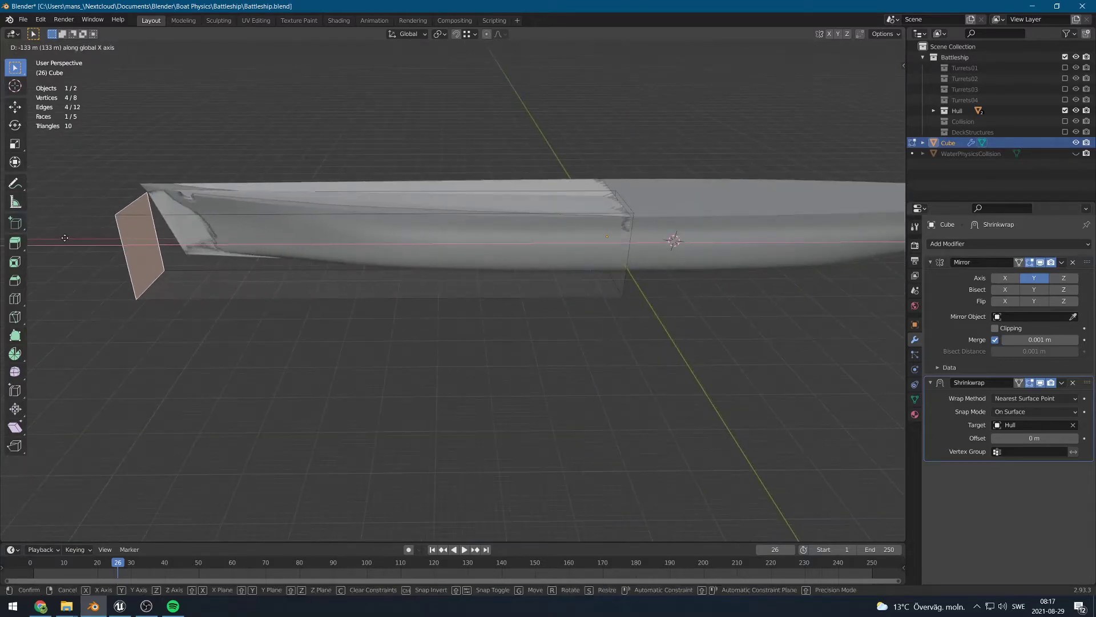
pyautogui.click(64, 238)
# Extrude the opposite end face about 133 m along the hull to the stern.
pyautogui.moveTo(473, 297); pyautogui.dragTo(537, 291, button='middle')
pyautogui.click(507, 305)
pyautogui.scroll(-4, 514, 308)
pyautogui.moveTo(562, 345); pyautogui.dragTo(558, 304, button='middle')
pyautogui.press('e')
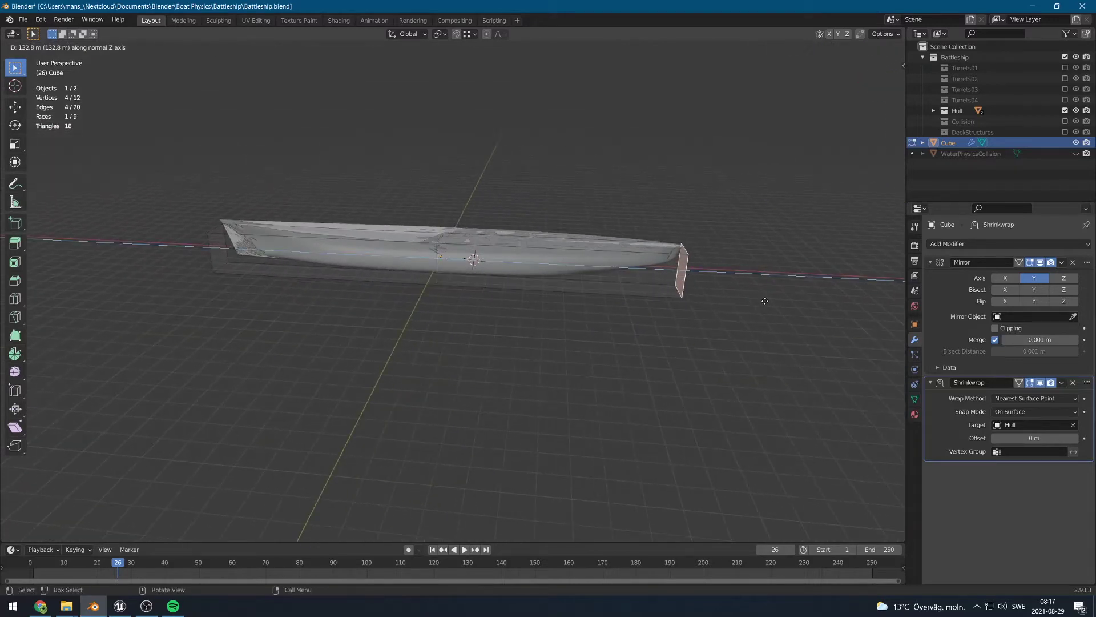
pyautogui.click(766, 300)
# Show the collision block and hull in the front orthographic view with wireframe shading.
pyautogui.moveTo(765, 300); pyautogui.dragTo(533, 291, button='middle')
pyautogui.press('2')
pyautogui.click(471, 274)
pyautogui.moveTo(471, 274); pyautogui.dragTo(398, 254, button='middle')
pyautogui.scroll(2, 398, 254)
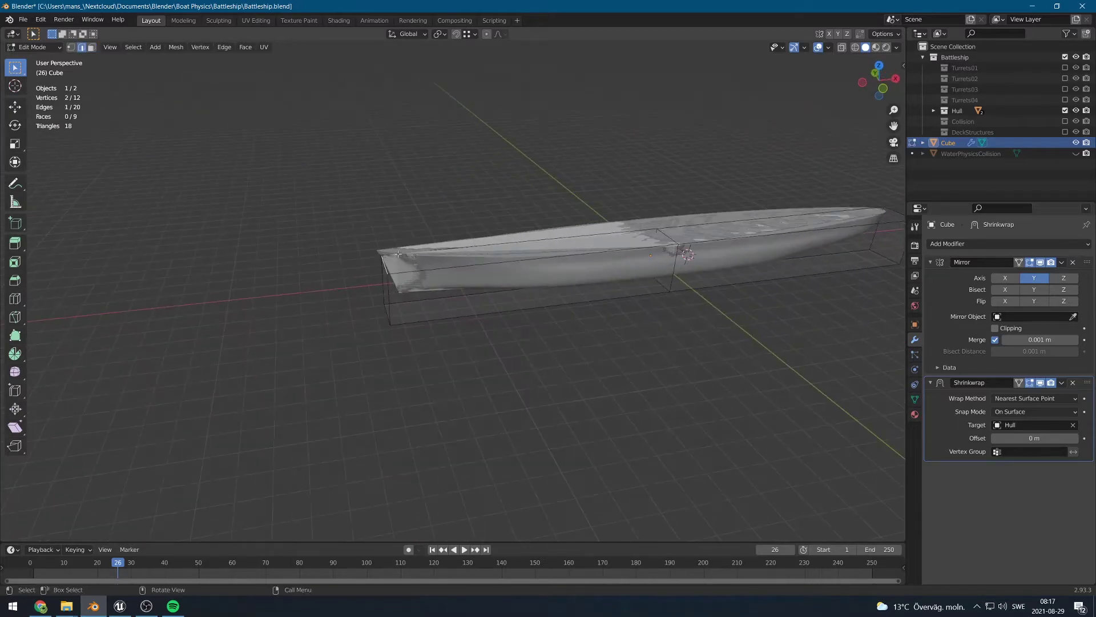
pyautogui.press('KP_1')
pyautogui.scroll(3, 417, 229)
pyautogui.press('z')
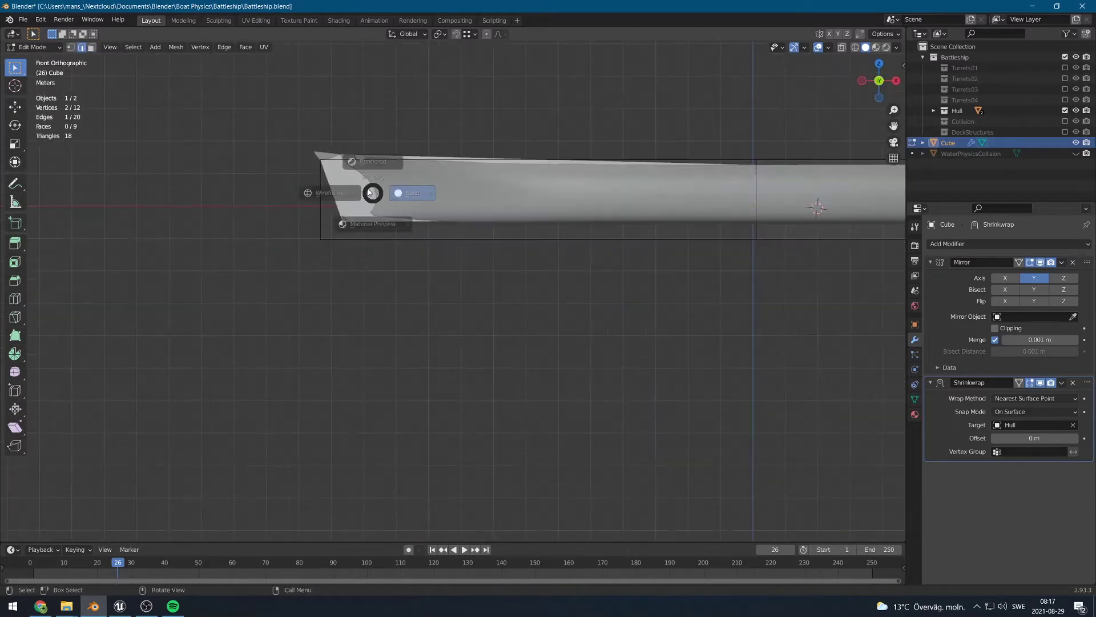
pyautogui.click(294, 183)
# Raise the block's top bow vertices about 3.1 m along Z and move them outward to the hull's bow tip.
pyautogui.keyDown('shift'); pyautogui.moveTo(289, 176); pyautogui.dragTo(353, 252, button='middle'); pyautogui.keyUp('shift')
pyautogui.press('1')
pyautogui.scroll(3, 352, 210)
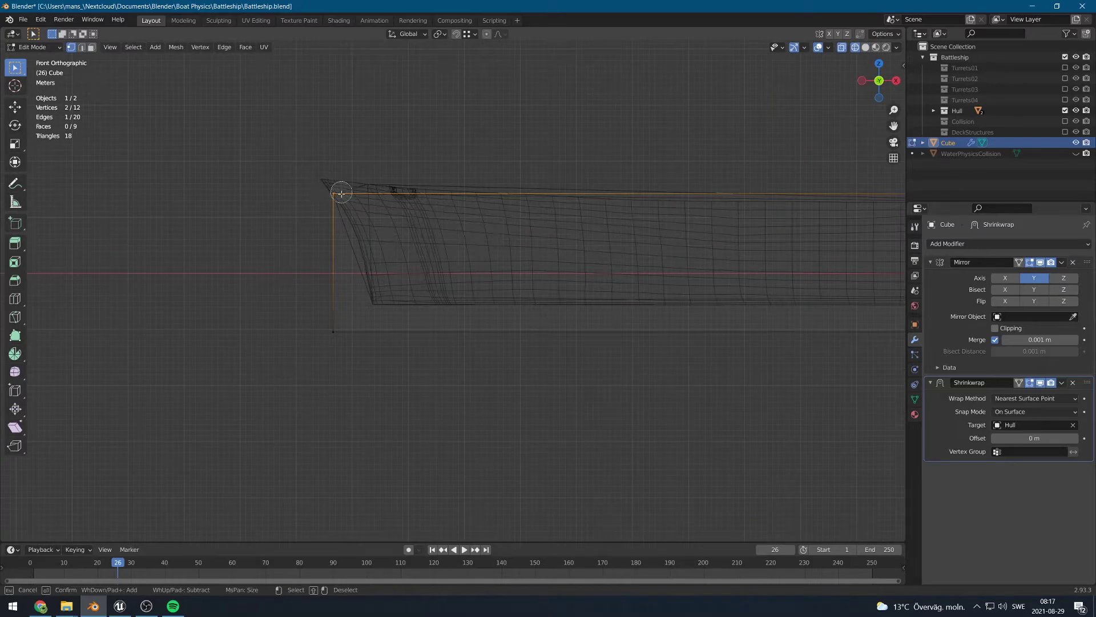
pyautogui.press('g')
pyautogui.press('z')
pyautogui.click(326, 178)
pyautogui.press('g')
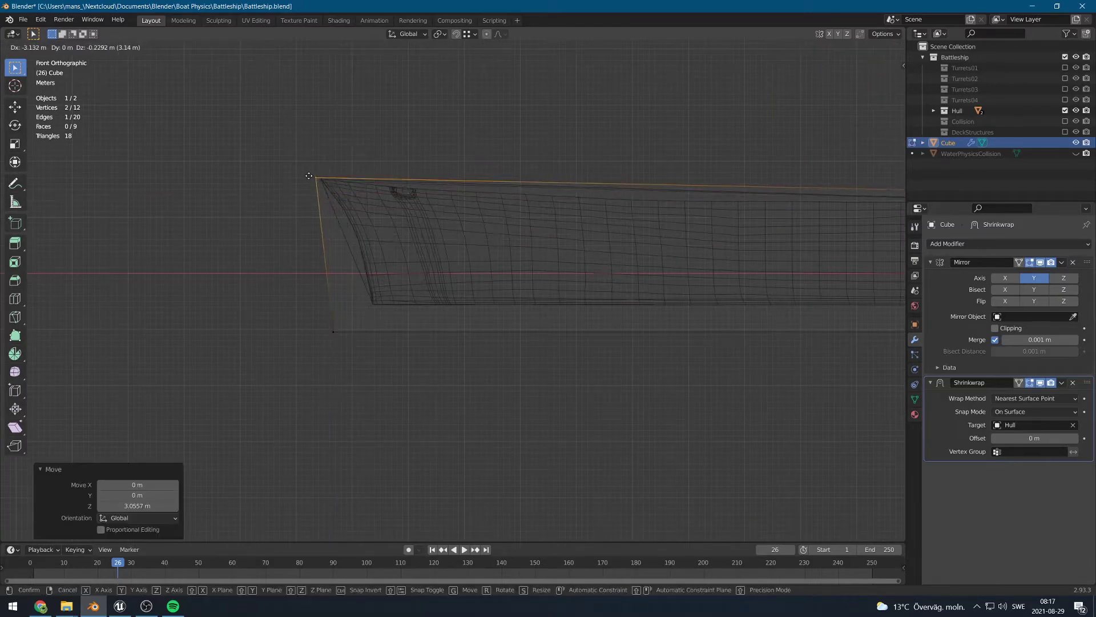
pyautogui.click(312, 175)
# Move the bottom bow vertices about 6.3 m along X and 4.1 m along Z to the foot of the bow.
pyautogui.click(355, 348)
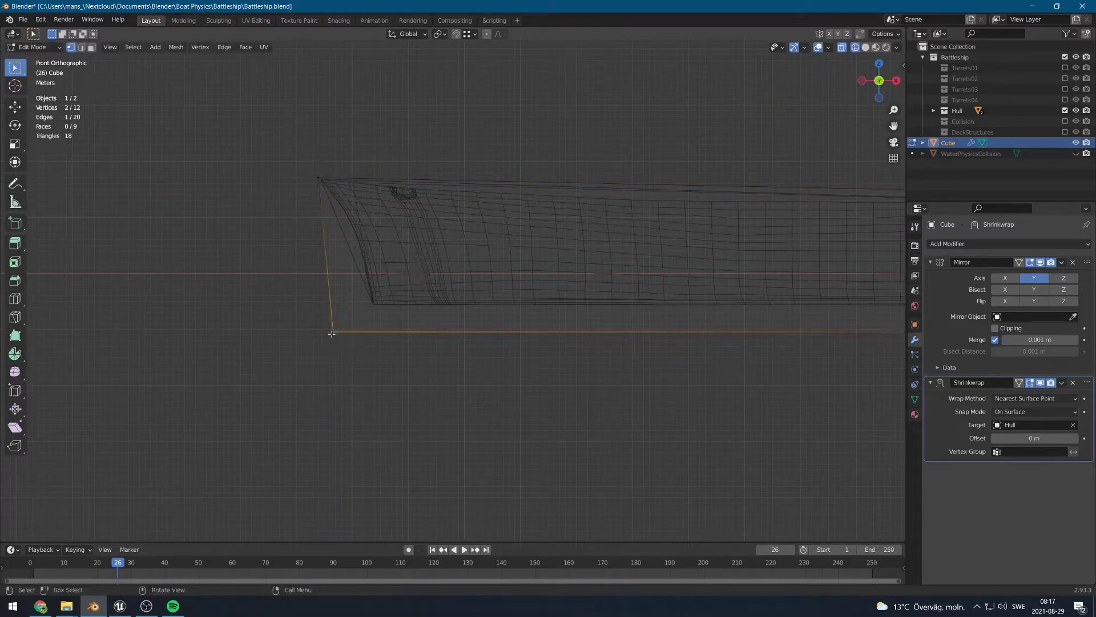
pyautogui.press('g')
pyautogui.click(373, 310)
pyautogui.scroll(-3, 530, 321)
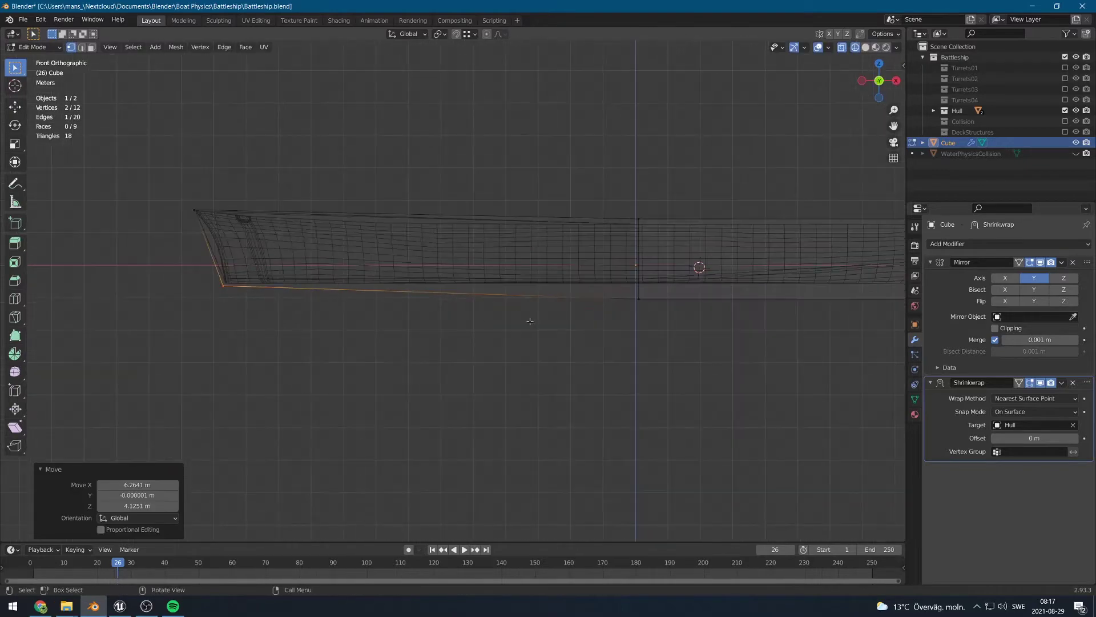
# Raise the block's midship and stern bottom vertices along Z to just below the keel.
pyautogui.moveTo(212, 293); pyautogui.dragTo(244, 289, button='middle')
pyautogui.rightClick(271, 286)
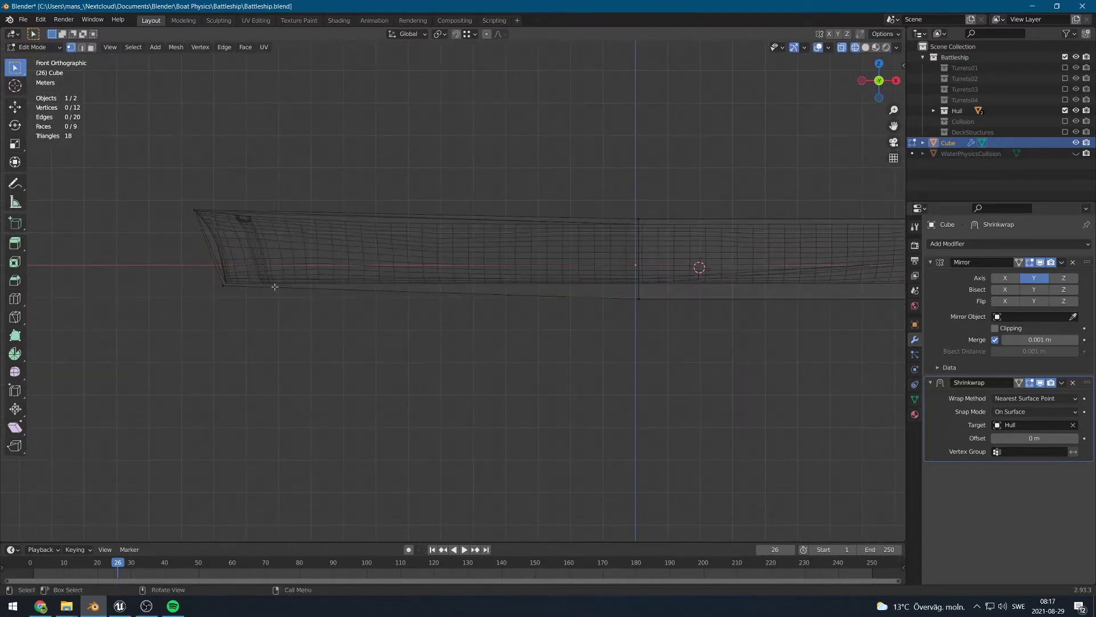
pyautogui.press('g')
pyautogui.press('z')
pyautogui.click(640, 300)
# Deselect the midship vertices and raise the stern bottom vertices about 14.7 m along Z.
pyautogui.press('c')
pyautogui.middleClick(641, 290)
pyautogui.rightClick(642, 291)
pyautogui.keyDown('shift'); pyautogui.moveTo(702, 311); pyautogui.dragTo(255, 318, button='middle'); pyautogui.keyUp('shift')
pyautogui.press('g')
pyautogui.press('z')
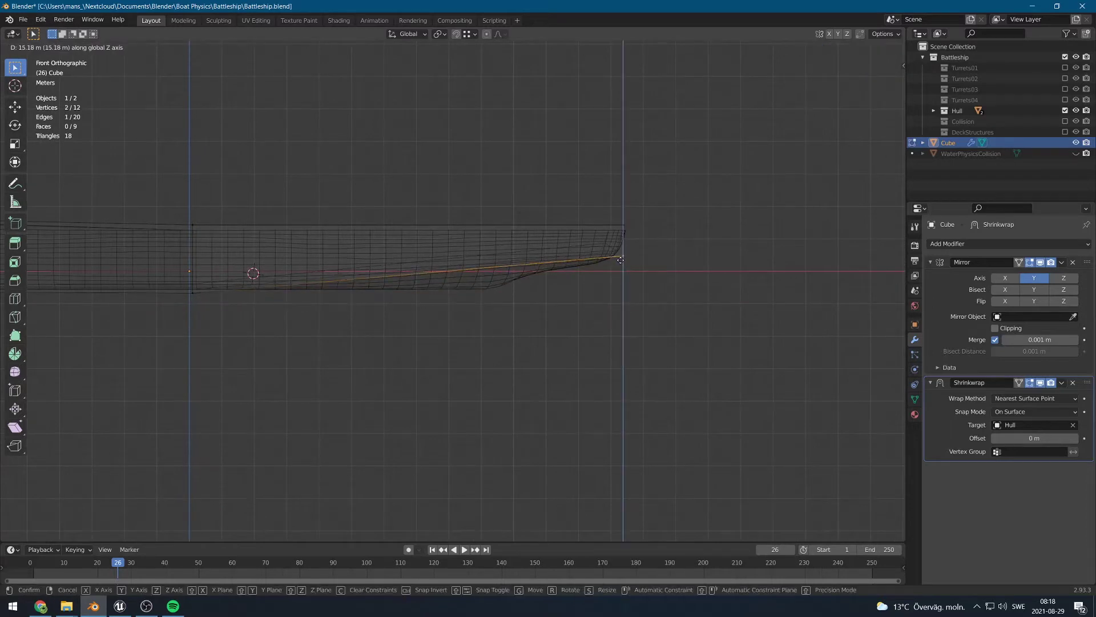
pyautogui.click(621, 262)
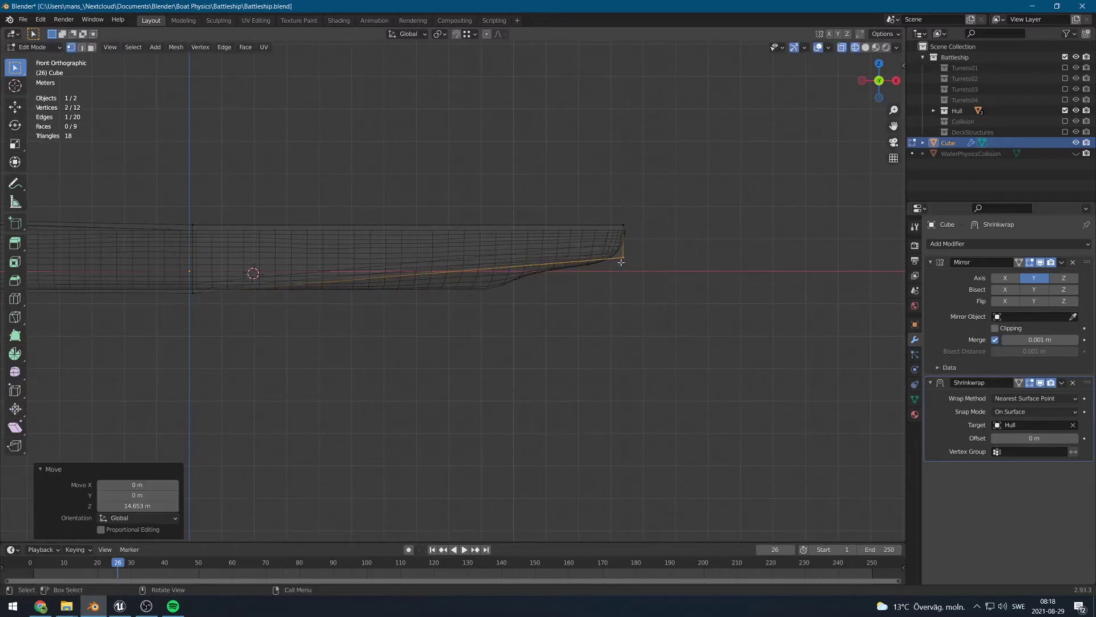
# Move the stern top vertices about 1.7 m outward along X, past the hull's stern.
pyautogui.click(626, 226)
pyautogui.rightClick(626, 215)
pyautogui.keyDown('shift'); pyautogui.moveTo(678, 232); pyautogui.dragTo(635, 234, button='middle'); pyautogui.keyUp('shift')
pyautogui.scroll(2, 635, 234)
pyautogui.scroll(2, 639, 226)
pyautogui.press('g')
pyautogui.press('x')
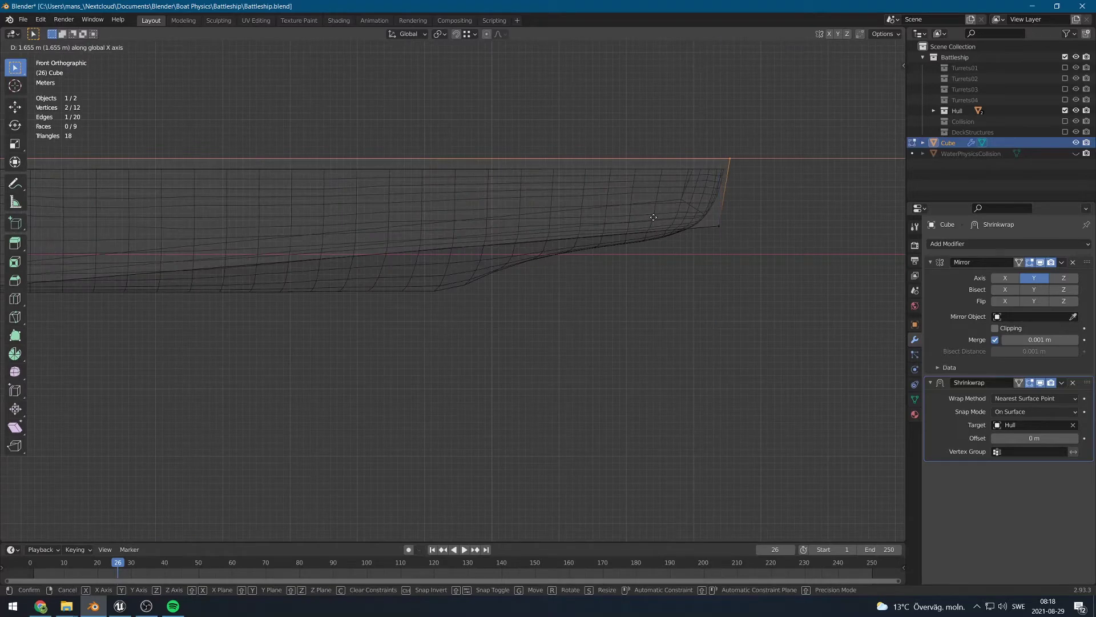
pyautogui.click(550, 220)
# Lower the block's midship top vertices along Z toward the hull's deck line.
pyautogui.rightClick(705, 167)
pyautogui.keyDown('shift'); pyautogui.moveTo(304, 196); pyautogui.dragTo(831, 233, button='middle'); pyautogui.keyUp('shift')
pyautogui.press('c')
pyautogui.rightClick(366, 195)
pyautogui.press('g')
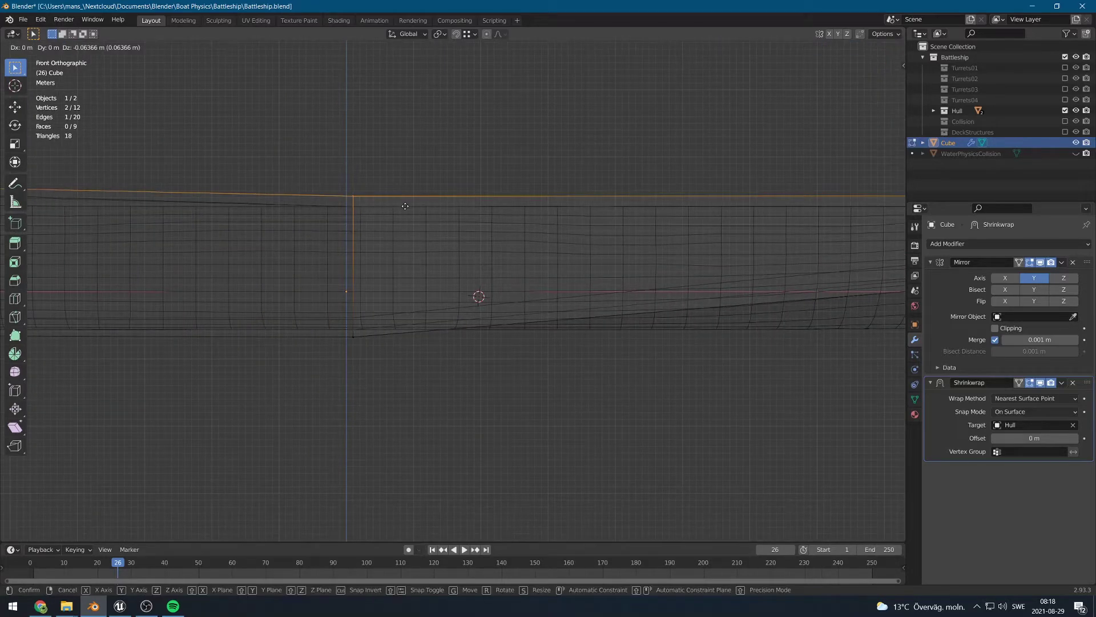
pyautogui.press('z')
pyautogui.click(389, 215)
# Deselect the midship vertices and lower the stern top vertices about 1.1 m along Z to the deck line.
pyautogui.press('c')
pyautogui.middleClick(357, 209)
pyautogui.rightClick(358, 208)
pyautogui.scroll(-3, 359, 208)
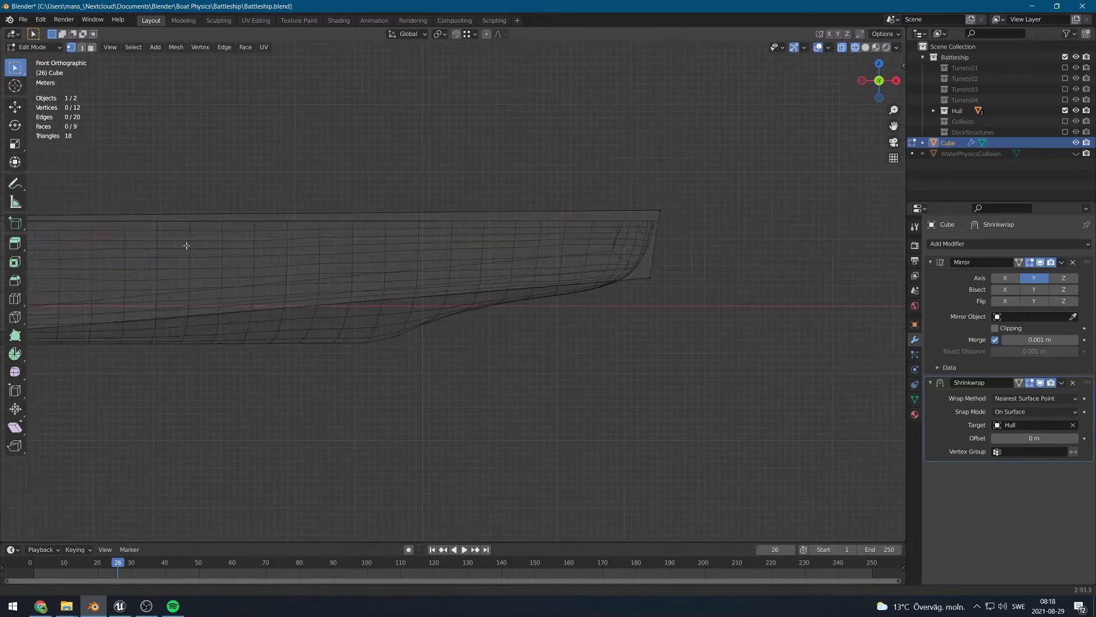
pyautogui.press('c')
pyautogui.press('g')
pyautogui.press('z')
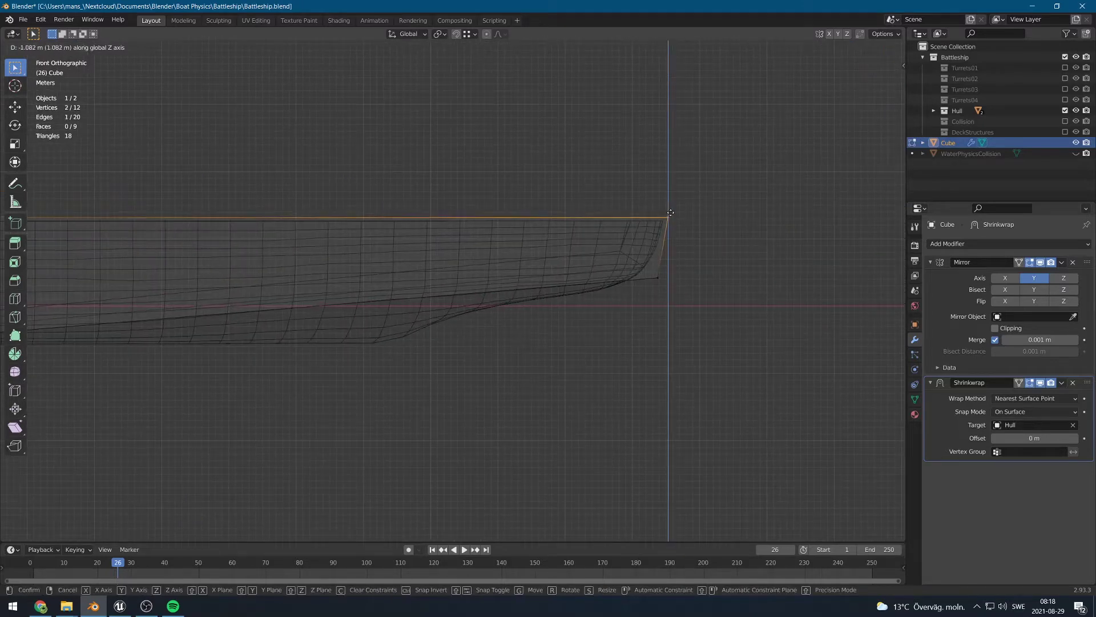
pyautogui.click(670, 213)
# In the right orthographic view, raise the outer bottom vertices about 4.8 m along Z to angle the block's underside.
pyautogui.click(685, 218)
pyautogui.moveTo(685, 217); pyautogui.dragTo(483, 246, button='middle')
pyautogui.press('KP_3')
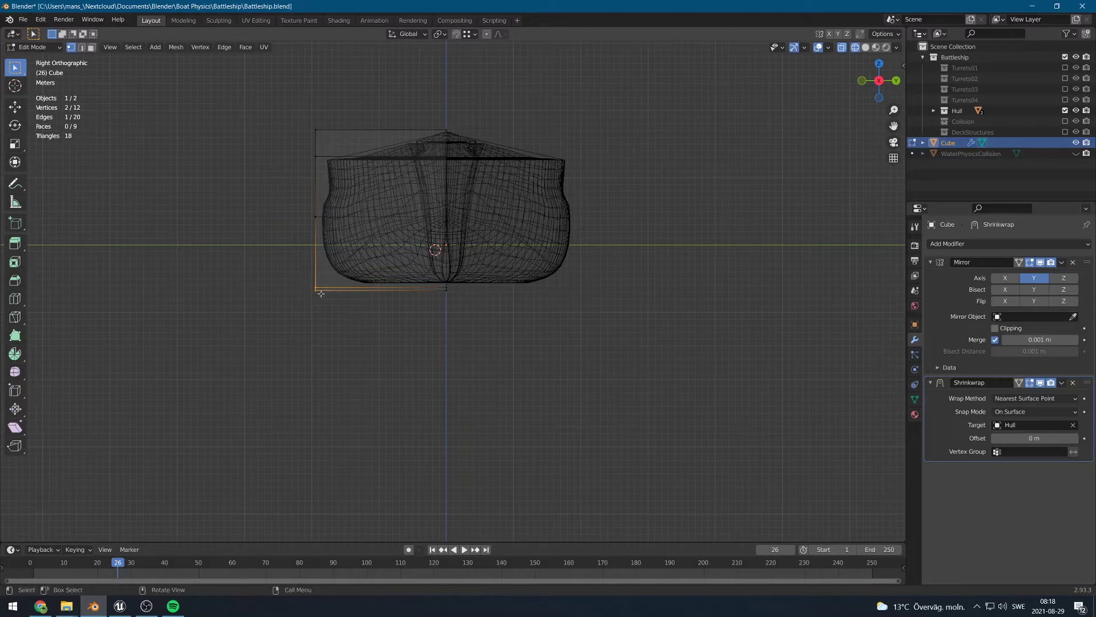
pyautogui.keyDown('shift'); pyautogui.moveTo(321, 293); pyautogui.dragTo(330, 269, button='middle'); pyautogui.keyUp('shift')
pyautogui.press('g')
pyautogui.press('z')
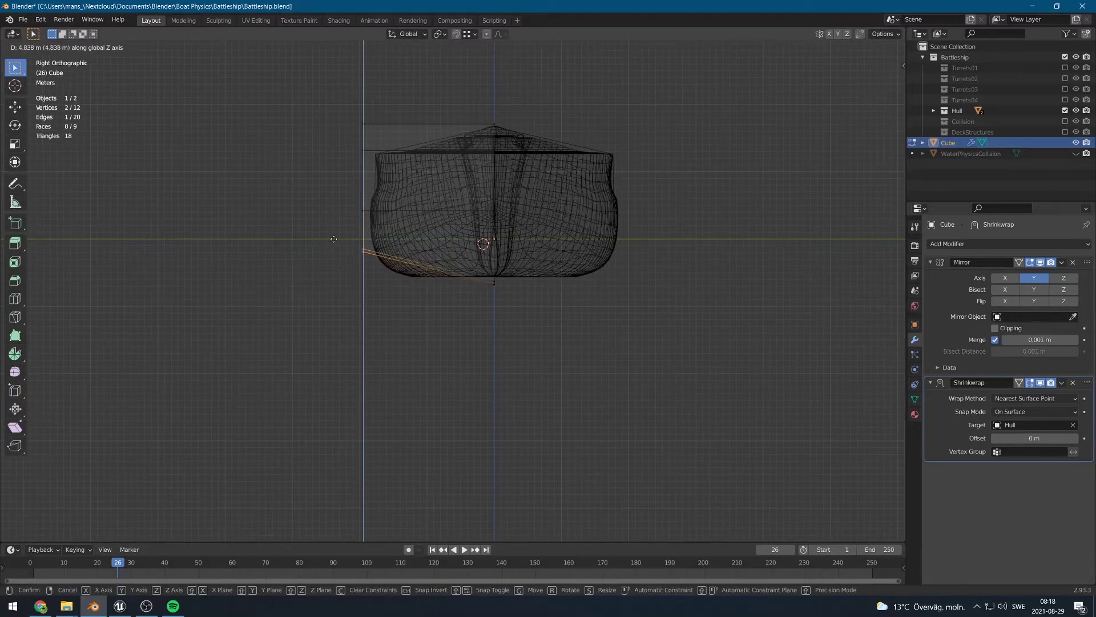
pyautogui.click(333, 237)
pyautogui.press('c')
pyautogui.rightClick(372, 252)
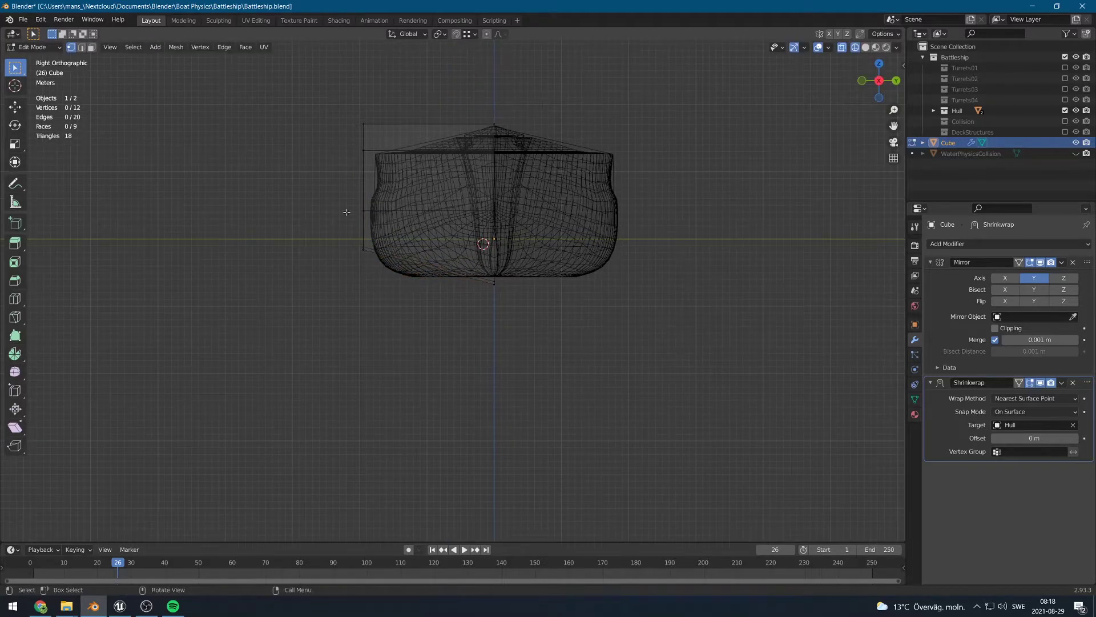
# Add three evenly spaced loop cuts across the stern half of the block.
pyautogui.moveTo(373, 191); pyautogui.dragTo(392, 240, button='middle')
pyautogui.hotkey('ctrl', 'r')
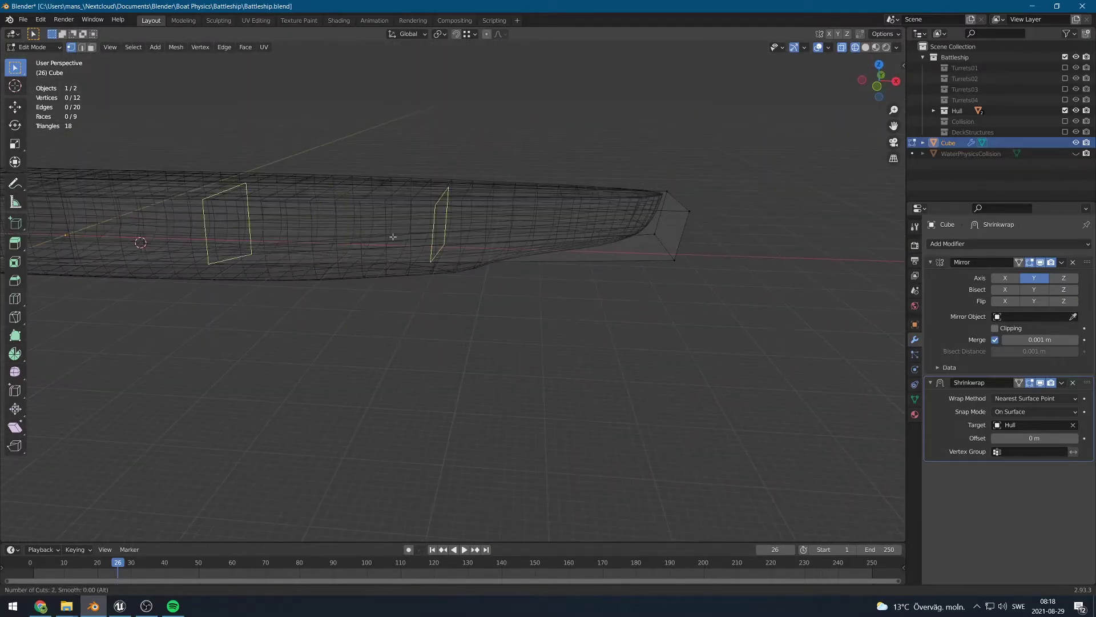
pyautogui.click(393, 236)
pyautogui.rightClick(392, 236)
# Switch to solid shading and add three evenly spaced loop cuts across the bow half of the block.
pyautogui.moveTo(393, 236); pyautogui.dragTo(283, 257, button='middle')
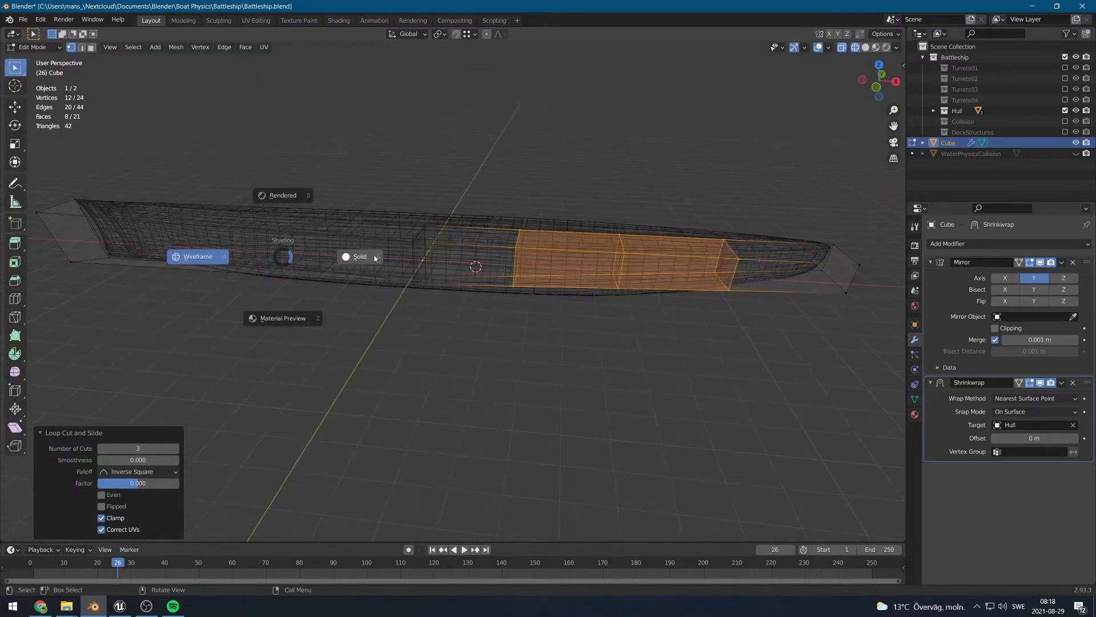
pyautogui.click(375, 259)
pyautogui.keyDown('shift'); pyautogui.moveTo(375, 259); pyautogui.dragTo(509, 255, button='middle'); pyautogui.keyUp('shift')
pyautogui.hotkey('ctrl', 'r')
pyautogui.click(370, 229)
pyautogui.rightClick(370, 229)
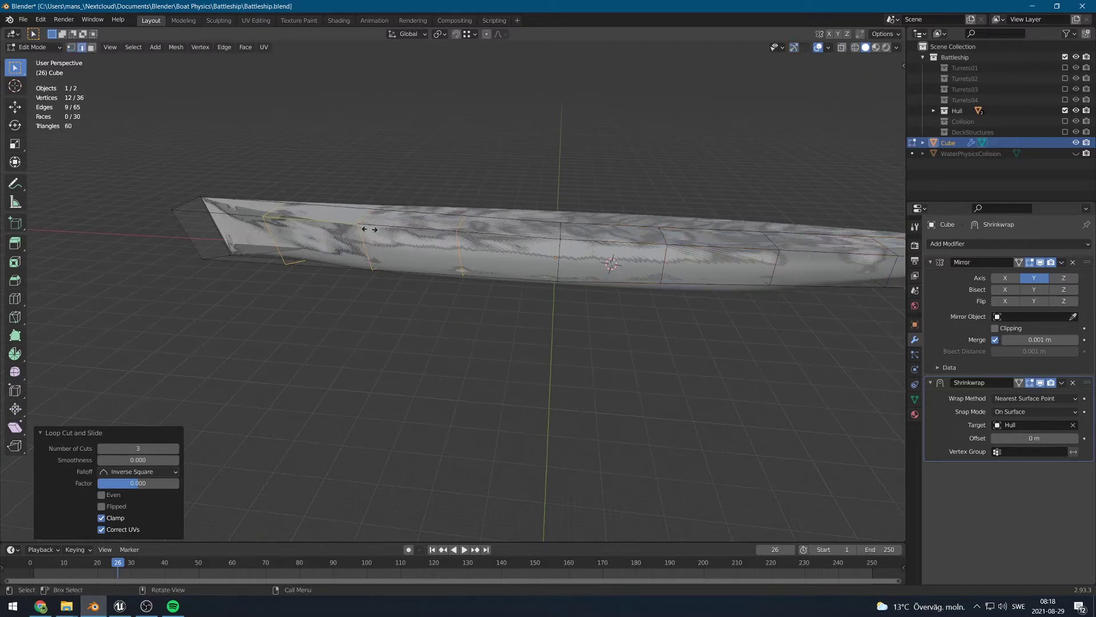
# Return to Object Mode, exclude the Hull collection, and inspect the shrinkwrapped collision mesh from several sides.
pyautogui.moveTo(370, 229); pyautogui.dragTo(464, 265, button='middle')
pyautogui.press('Tab')
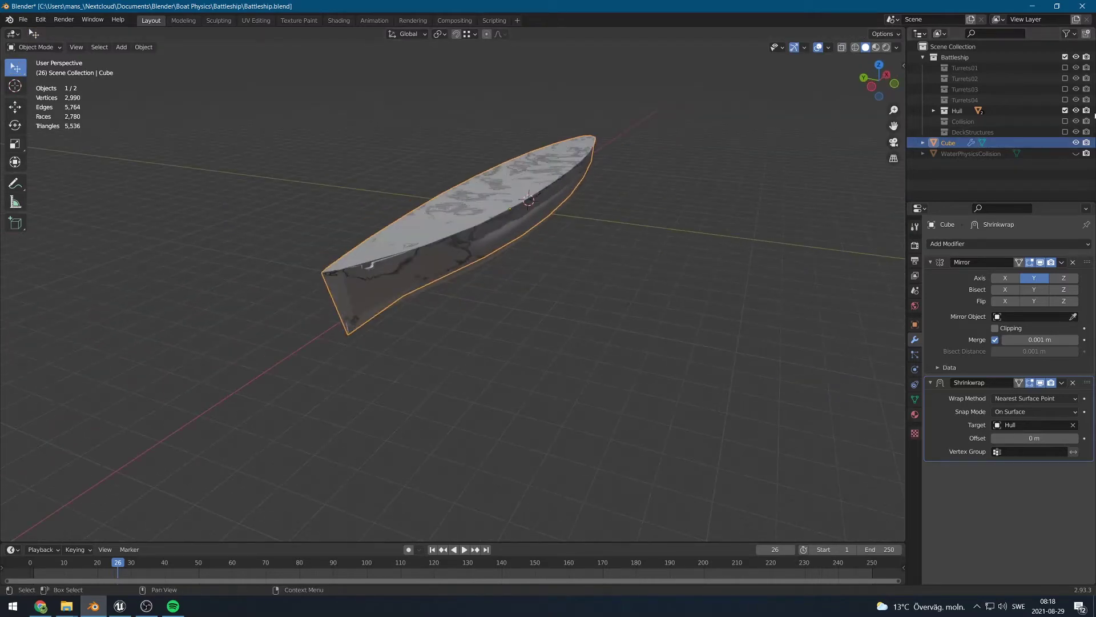
pyautogui.click(1065, 111)
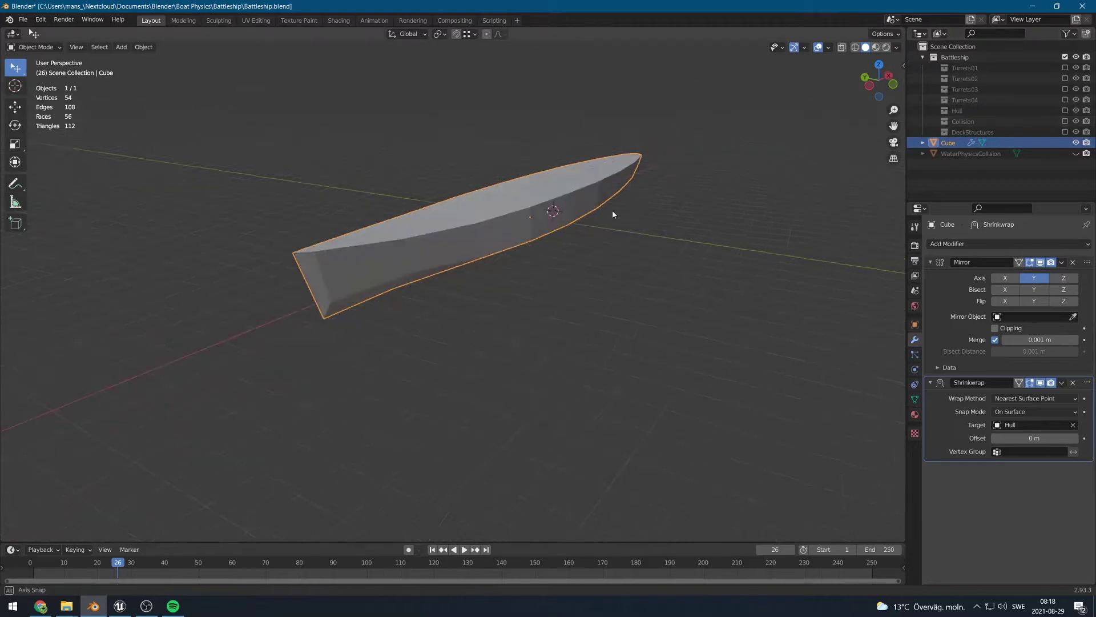
pyautogui.moveTo(612, 210); pyautogui.dragTo(542, 260, button='middle')
pyautogui.moveTo(494, 321); pyautogui.dragTo(420, 293, button='middle')
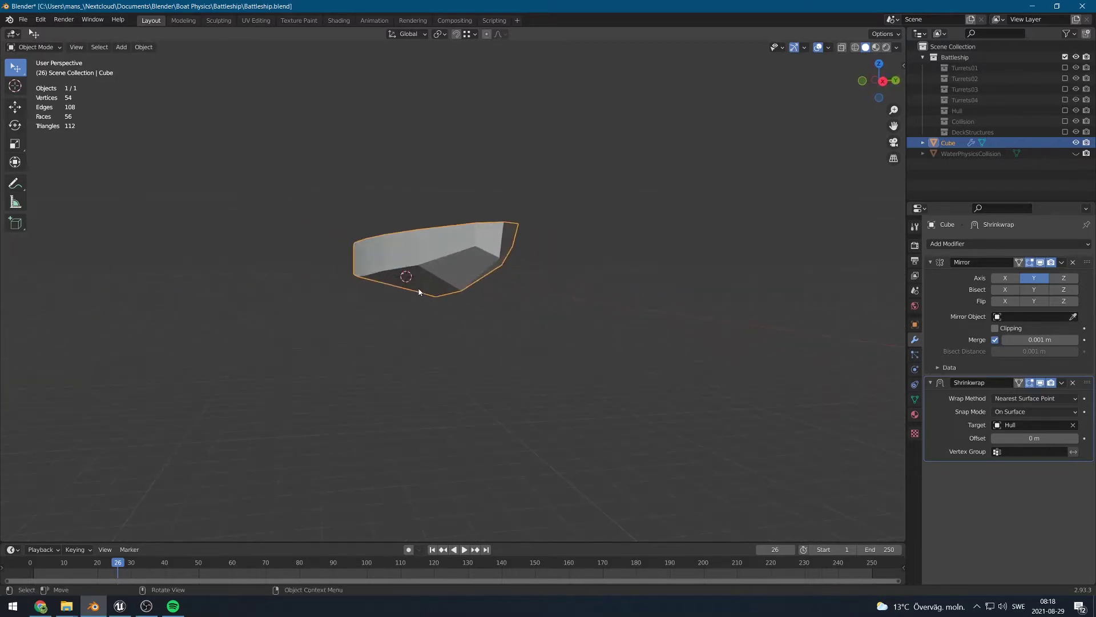
pyautogui.moveTo(422, 291); pyautogui.dragTo(448, 292, button='middle')
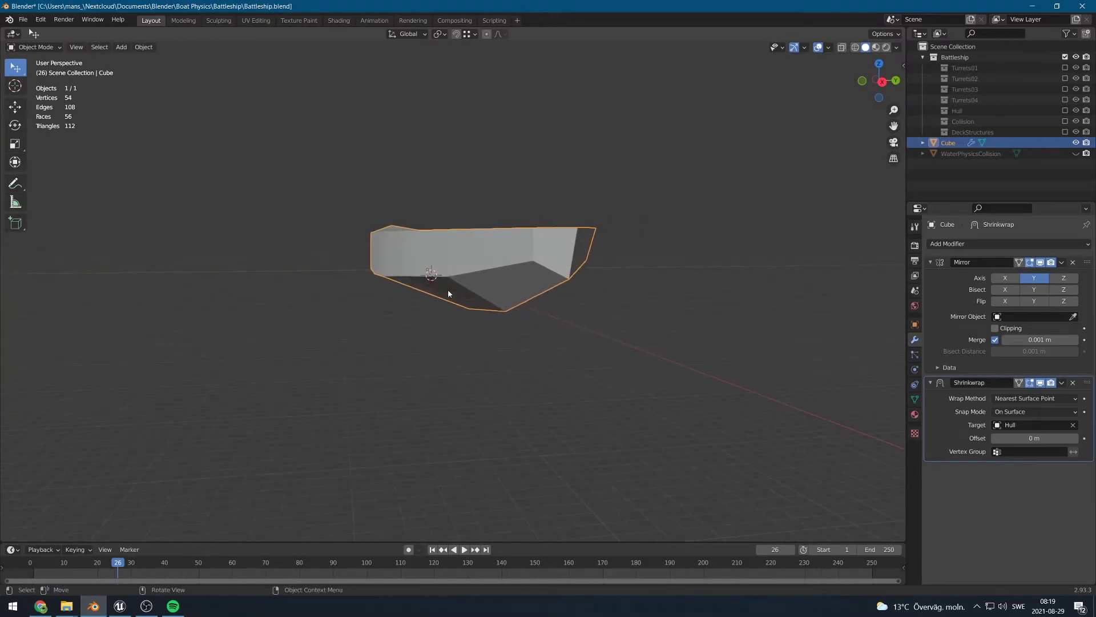
# In Edit Mode, add one lengthwise loop cut through the block and edge-slide it by a factor of about 0.294.
pyautogui.moveTo(448, 291); pyautogui.dragTo(427, 230, button='middle')
pyautogui.press('Tab')
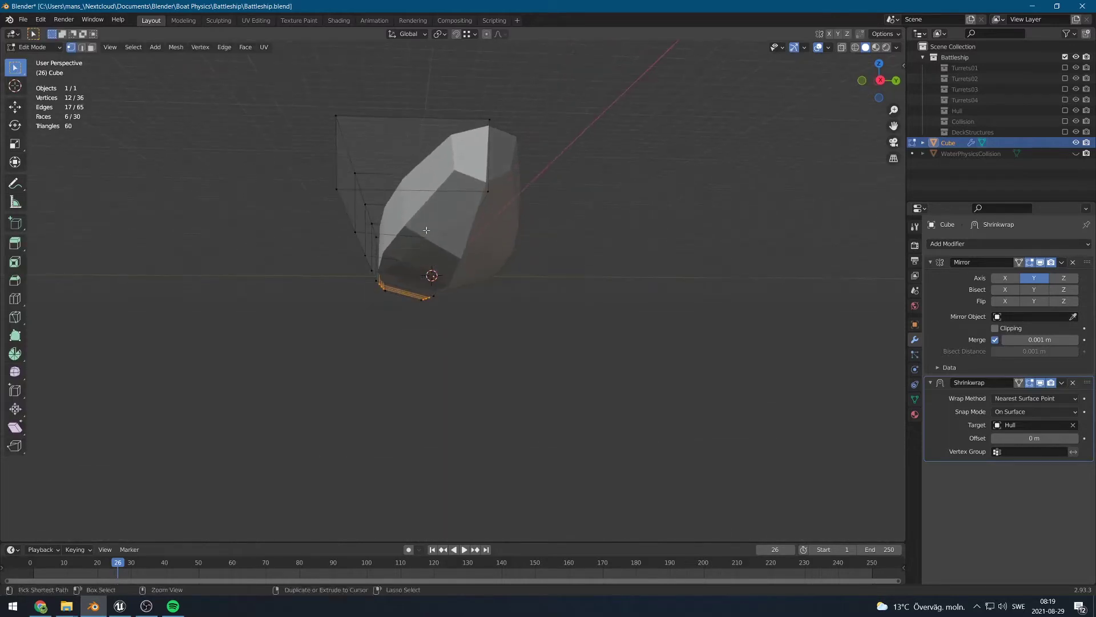
pyautogui.click(403, 195)
pyautogui.click(403, 196)
pyautogui.press('g')
pyautogui.press('g')
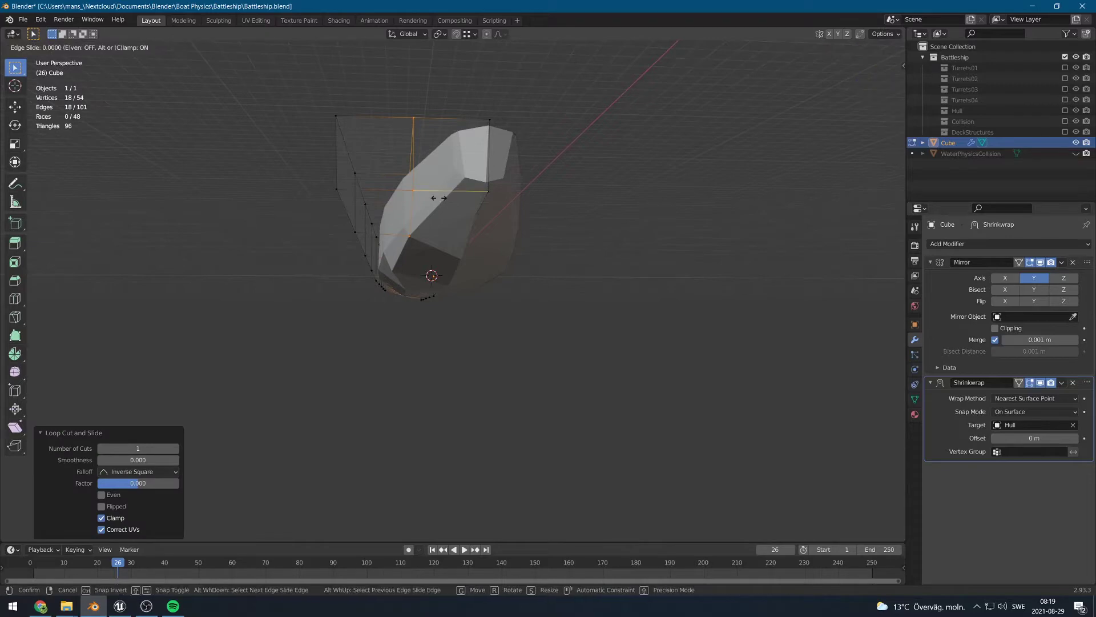
pyautogui.click(461, 198)
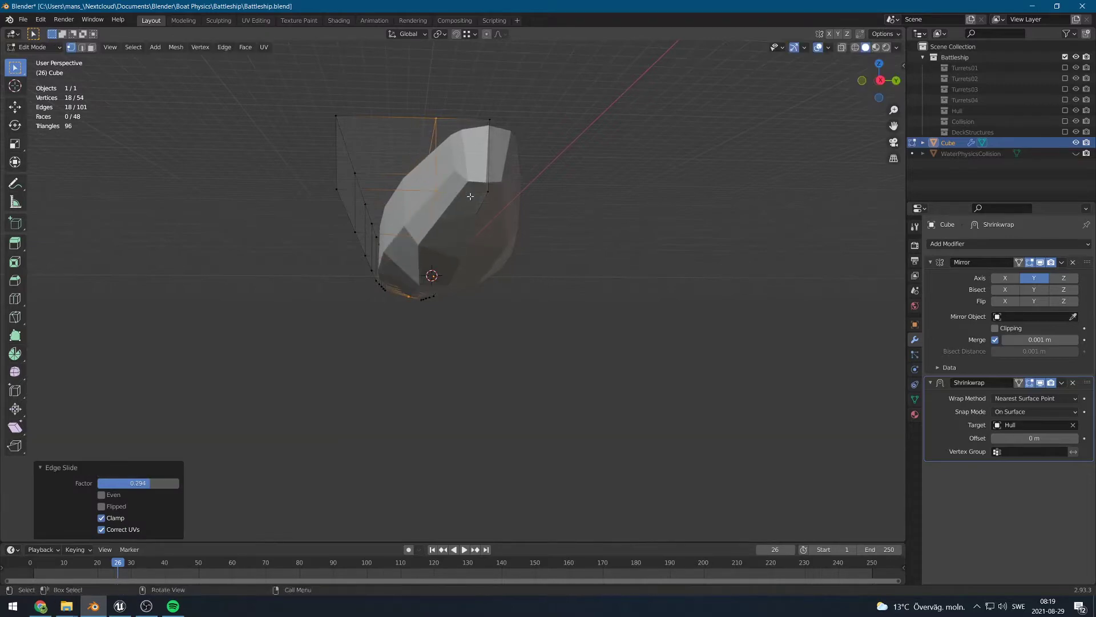
# Switch to solid shading and delete the four interior faces standing along the mirror plane inside the mesh.
pyautogui.moveTo(461, 197); pyautogui.dragTo(484, 210, button='middle')
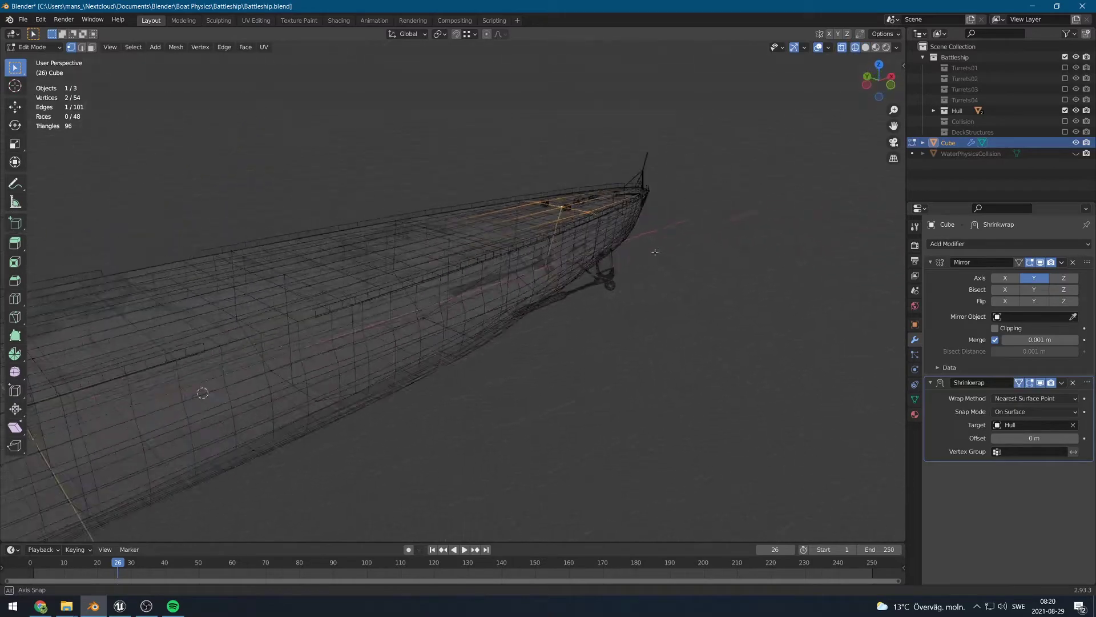
pyautogui.moveTo(655, 252)
pyautogui.mouseDown(button='middle')
pyautogui.moveTo(693, 244)
pyautogui.moveTo(632, 256)
pyautogui.moveTo(675, 241)
pyautogui.mouseUp(button='middle')
pyautogui.press('z')
pyautogui.click(700, 261)
pyautogui.scroll(-5, 675, 240)
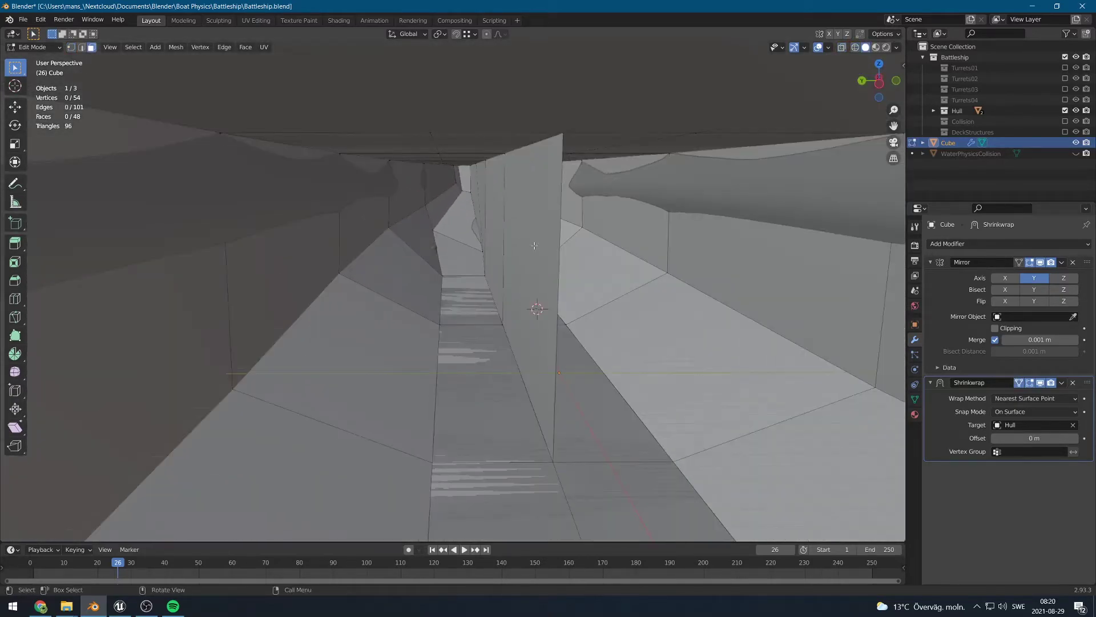
pyautogui.click(533, 246)
pyautogui.keyDown('shift'); pyautogui.click(483, 214); pyautogui.keyUp('shift')
pyautogui.keyDown('shift'); pyautogui.click(480, 189); pyautogui.keyUp('shift')
pyautogui.moveTo(480, 190); pyautogui.dragTo(489, 188, button='middle')
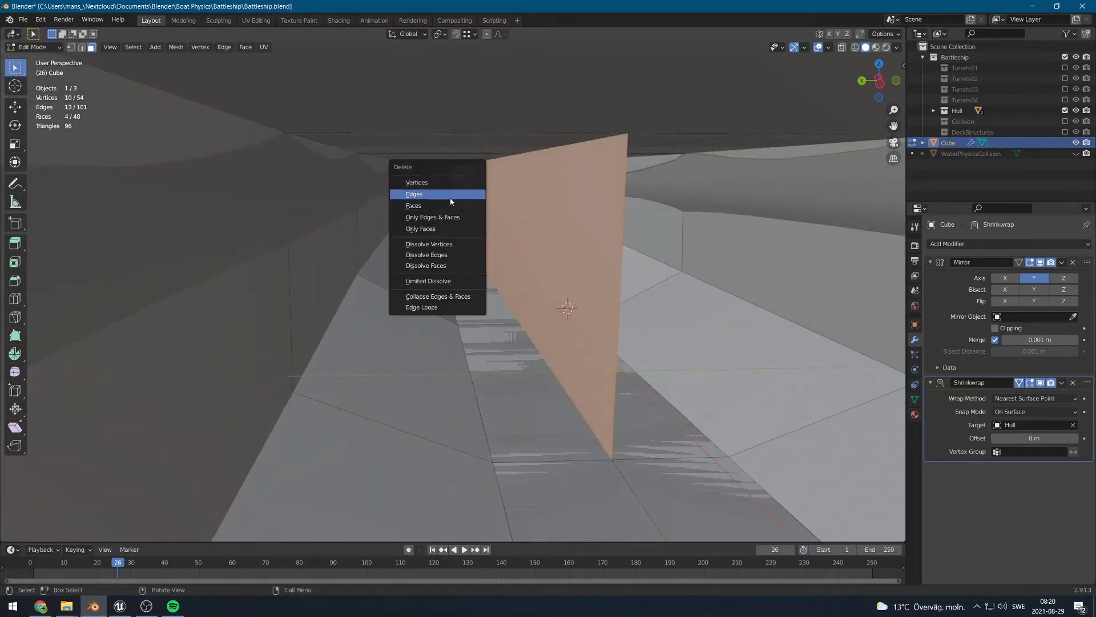
pyautogui.click(449, 209)
# Examine the mesh's interior and the hull's end corners for leftover inner faces and gaps.
pyautogui.scroll(-5, 403, 321)
pyautogui.moveTo(403, 321); pyautogui.dragTo(491, 264, button='middle')
pyautogui.scroll(6, 502, 267)
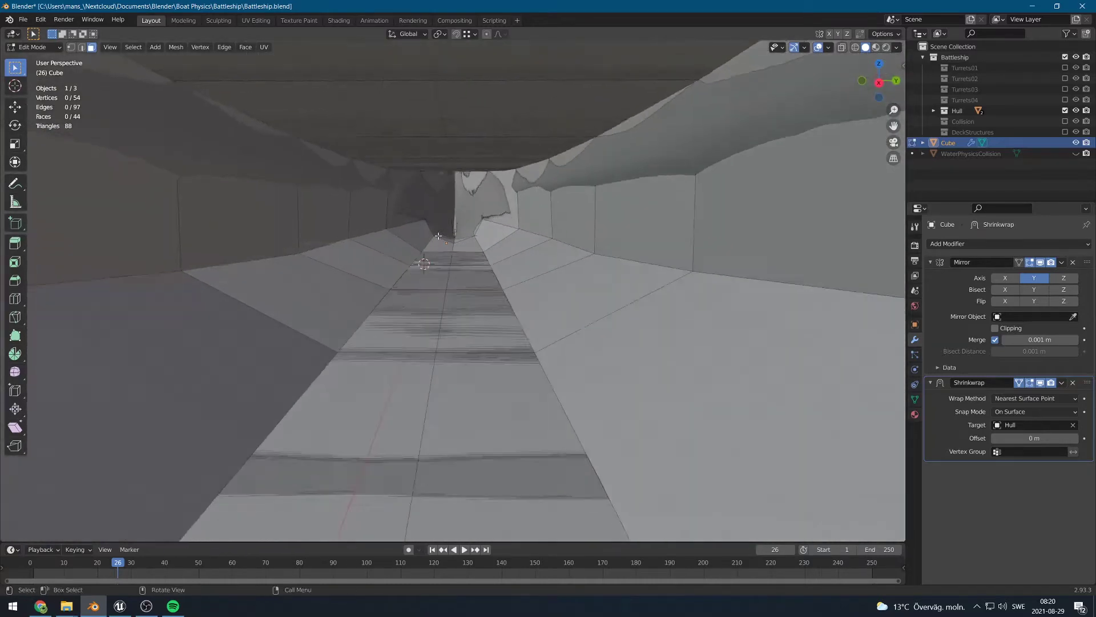
pyautogui.scroll(4, 458, 212)
pyautogui.moveTo(457, 211); pyautogui.dragTo(442, 219, button='middle')
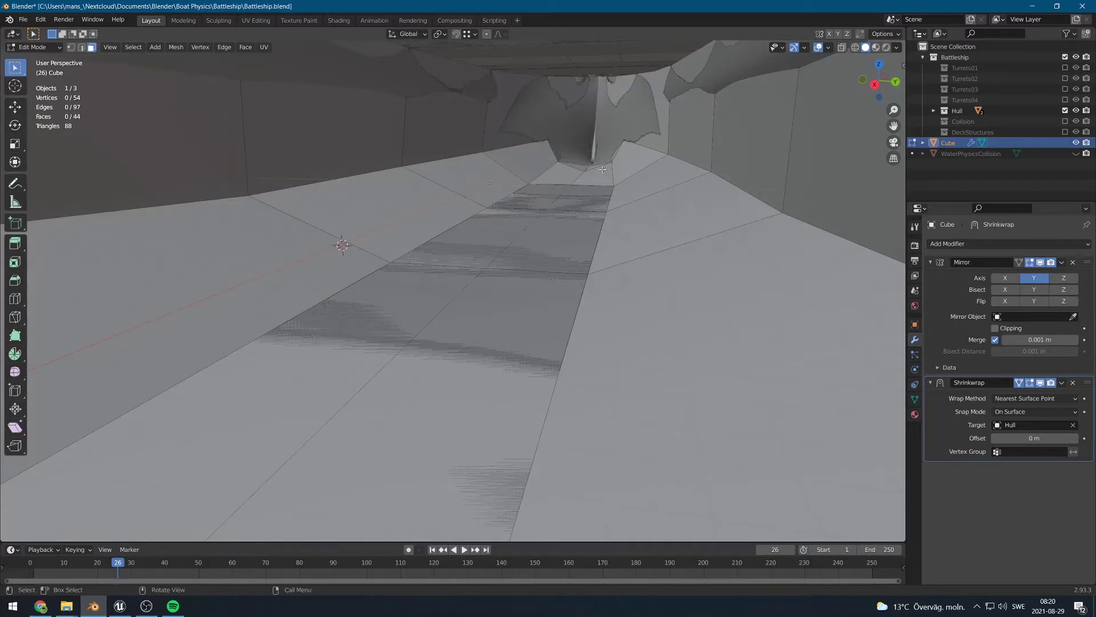
pyautogui.press('KP_Decimal')
pyautogui.moveTo(571, 265); pyautogui.dragTo(585, 337, button='middle')
pyautogui.scroll(-20, 466, 345)
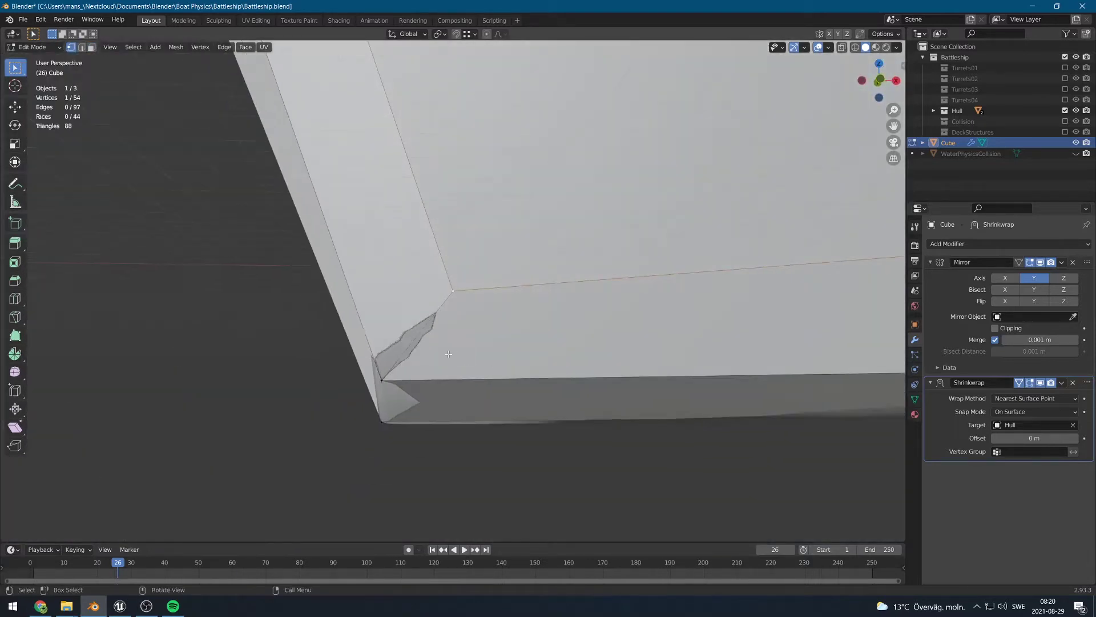
pyautogui.keyDown('shift'); pyautogui.moveTo(524, 313); pyautogui.dragTo(462, 234, button='middle'); pyautogui.keyUp('shift')
pyautogui.moveTo(463, 234); pyautogui.dragTo(605, 268, button='middle')
# Return to Object Mode and include the DeckStructures, Turrets01, Turrets02, Turrets03 and Turrets04 collections in the view layer.
pyautogui.press('Tab')
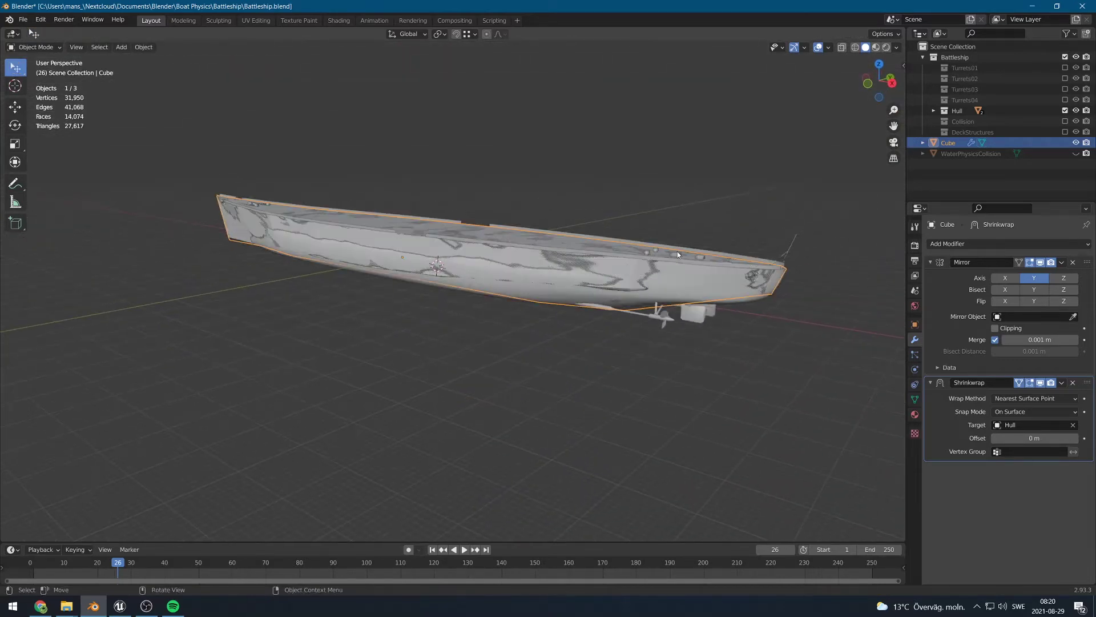
pyautogui.click(1065, 132)
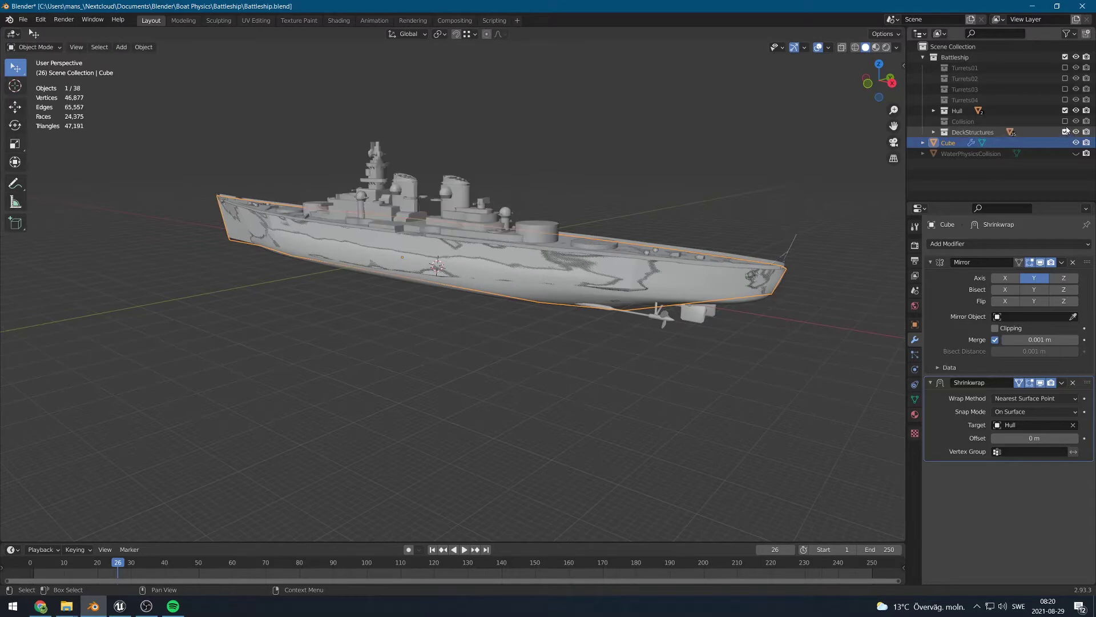
pyautogui.click(1066, 100)
pyautogui.click(1065, 89)
pyautogui.click(1065, 78)
pyautogui.click(1065, 67)
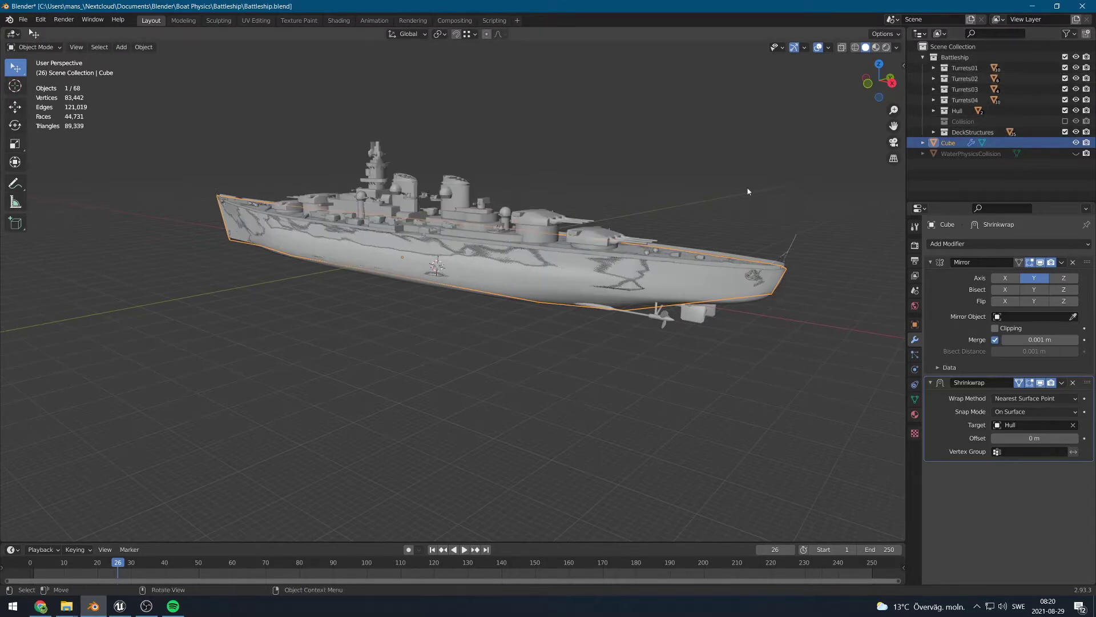
# Examine how the collision mesh fits the hull and deck of the complete ship from several angles.
pyautogui.moveTo(748, 188); pyautogui.dragTo(598, 325, button='middle')
pyautogui.press('Tab')
pyautogui.press('Tab')
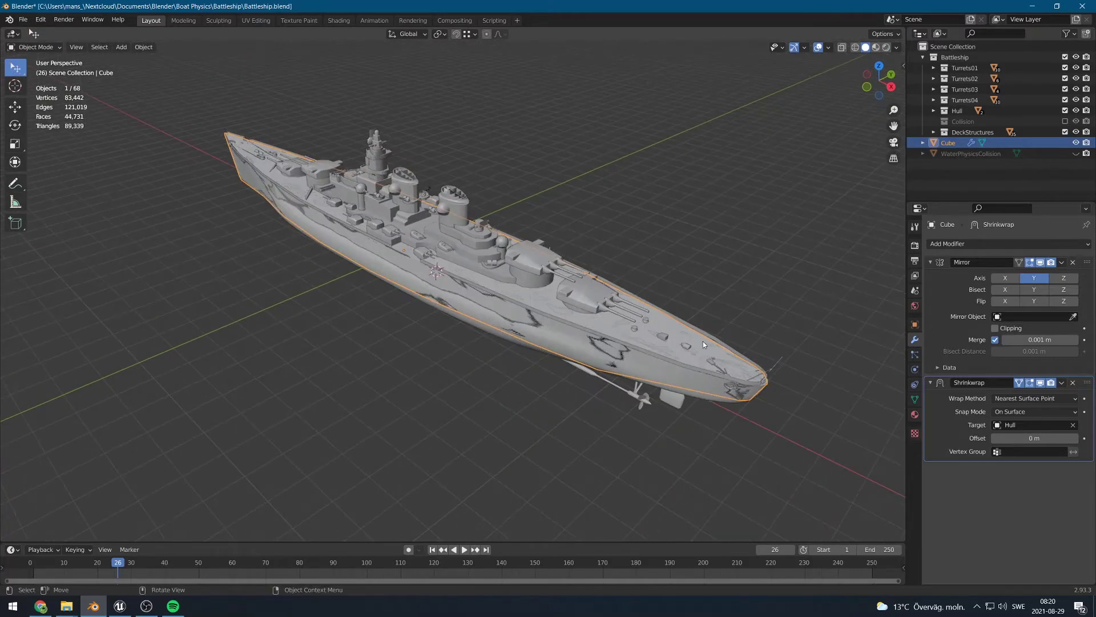
pyautogui.click(704, 342)
pyautogui.click(726, 307)
pyautogui.click(676, 336)
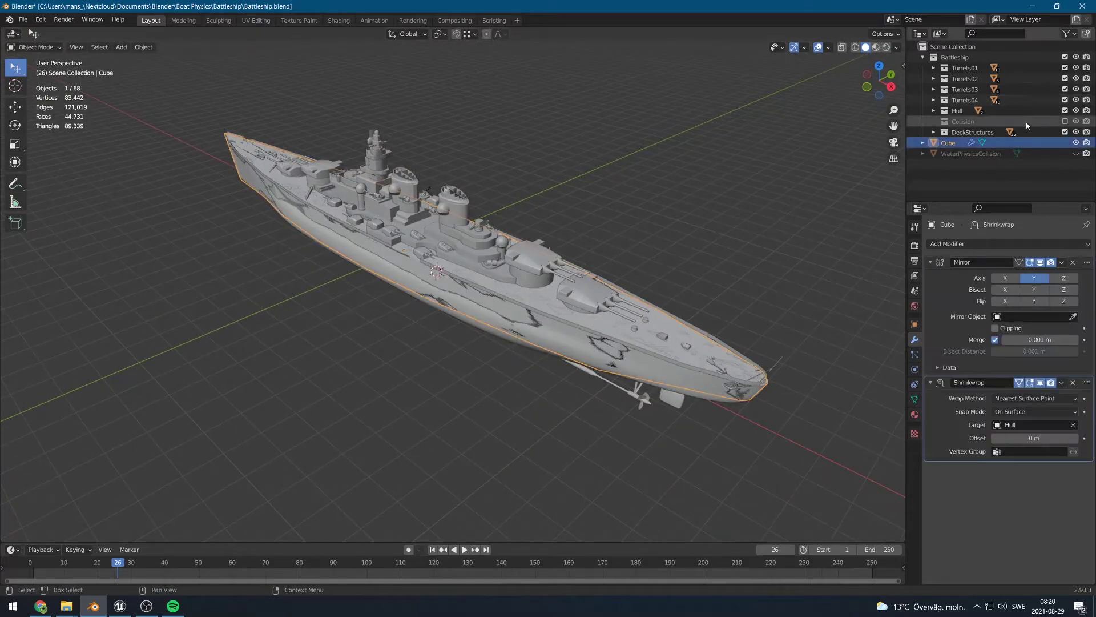
pyautogui.moveTo(366, 228); pyautogui.dragTo(420, 263, button='middle')
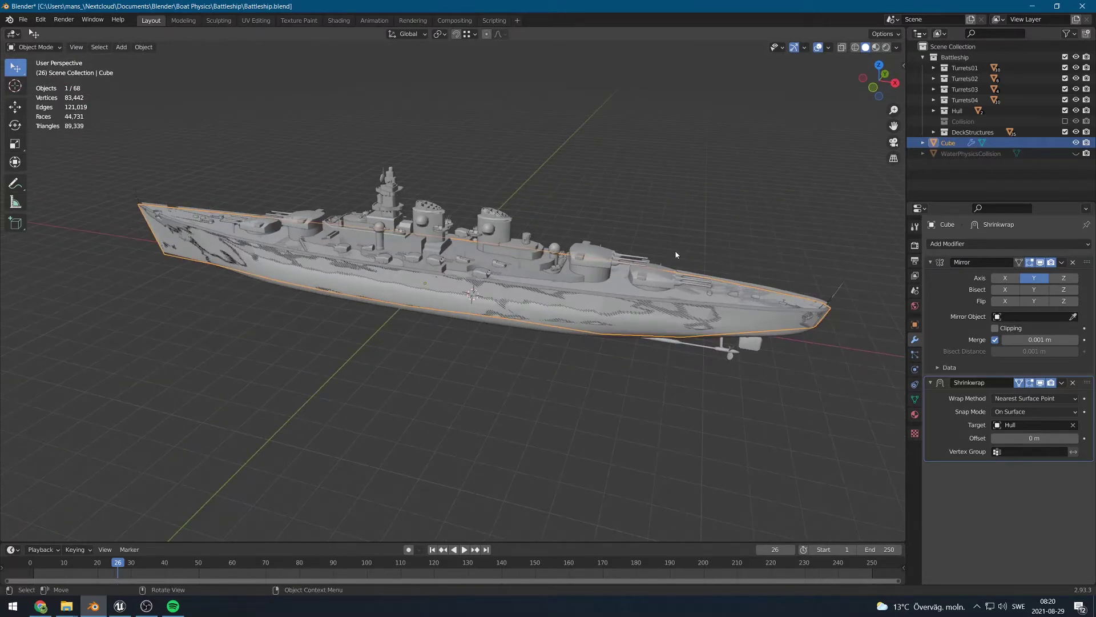
pyautogui.moveTo(676, 255); pyautogui.dragTo(588, 264, button='middle')
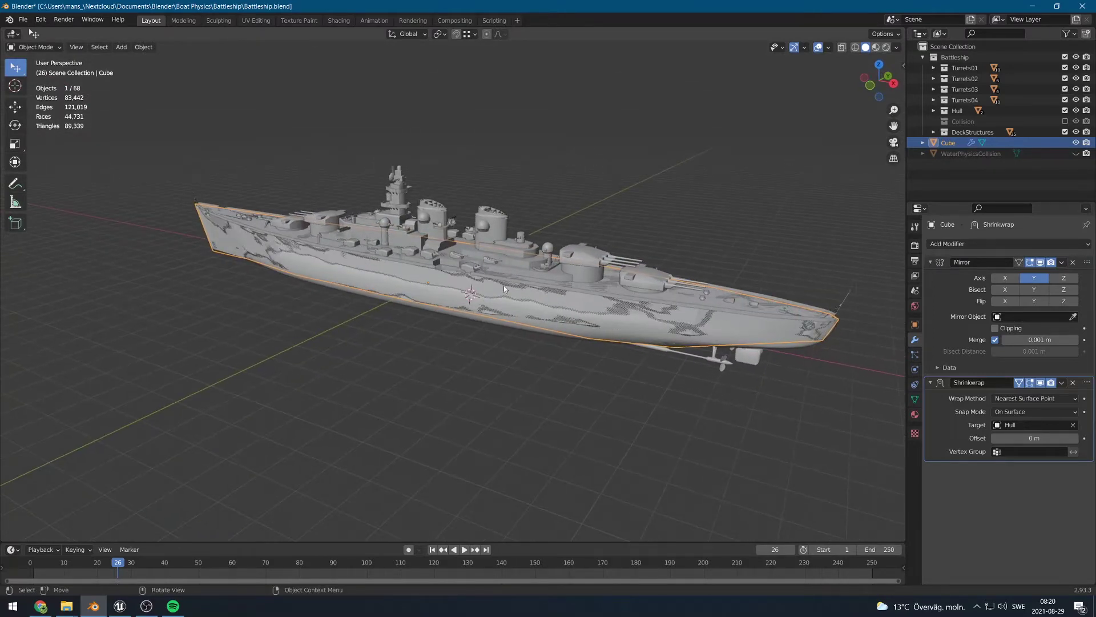
pyautogui.moveTo(577, 290); pyautogui.dragTo(526, 267, button='middle')
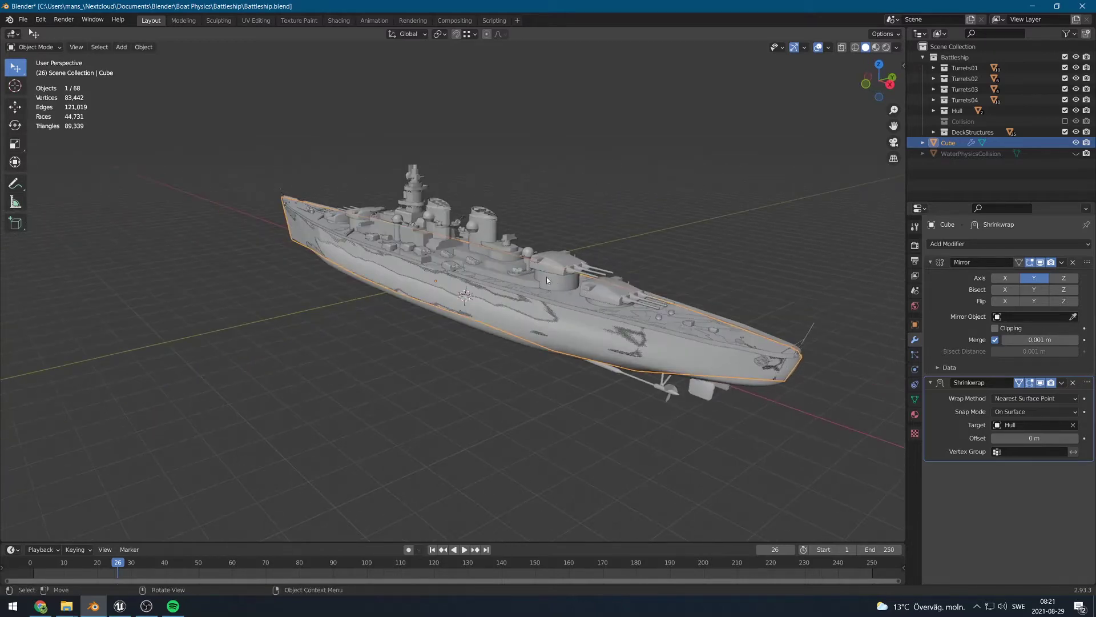
# Enter Edit Mode on the collision mesh, switch to wireframe shading, and exclude the Hull collection.
pyautogui.press('Tab')
pyautogui.moveTo(544, 295); pyautogui.dragTo(521, 347, button='middle')
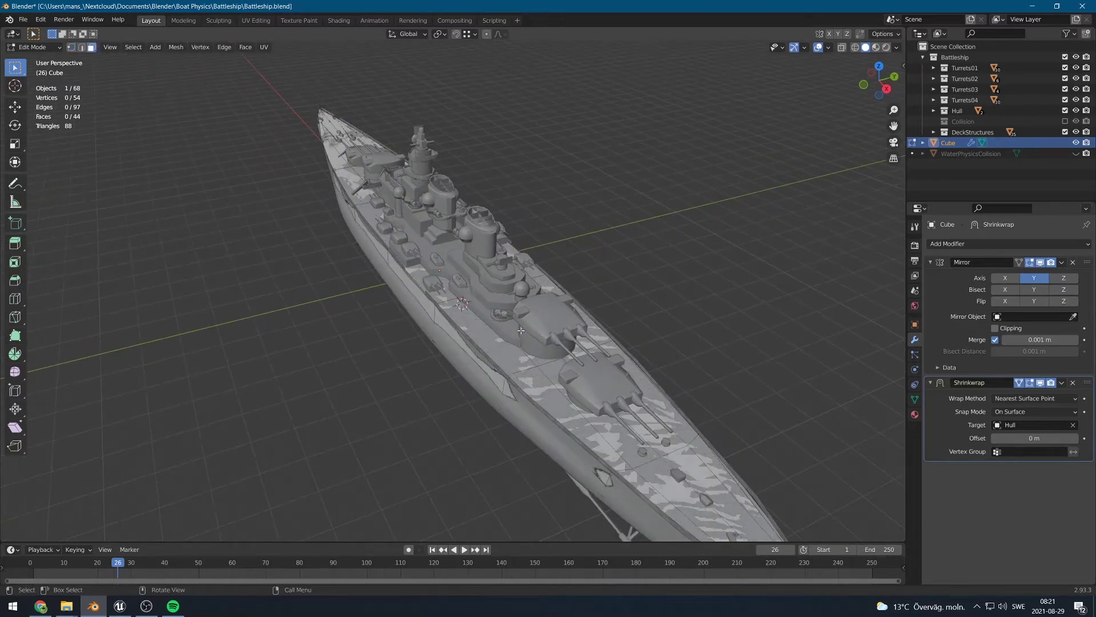
pyautogui.press('z')
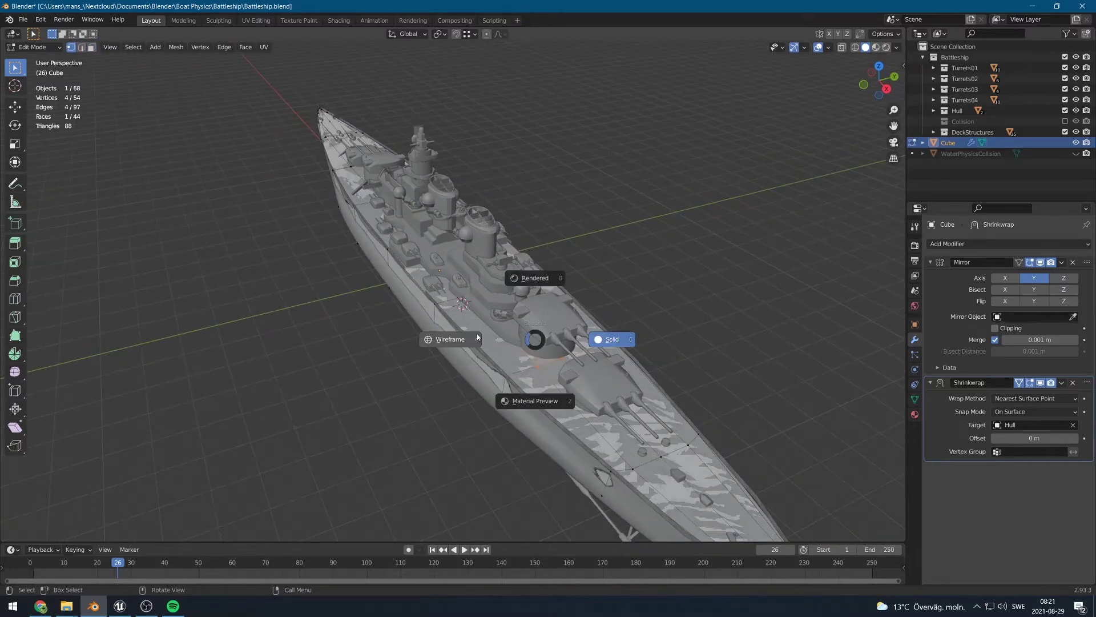
pyautogui.click(611, 338)
pyautogui.click(1065, 110)
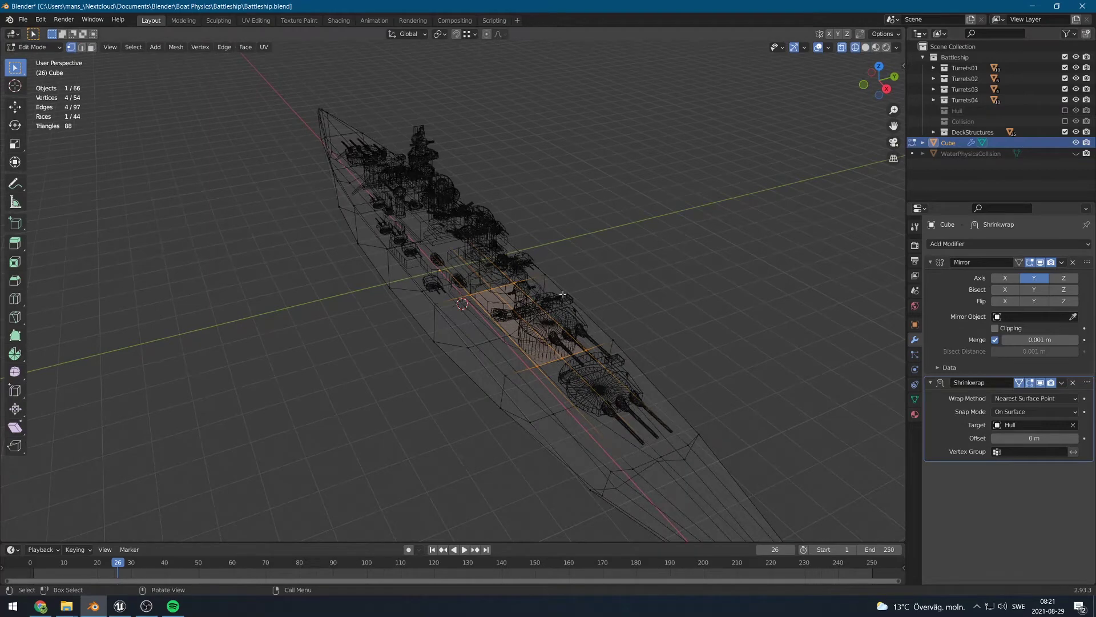
# In the top orthographic view, edge-slide the lengthwise deck vertices between the fore and aft turrets outward by a factor of about -0.123.
pyautogui.moveTo(563, 294); pyautogui.dragTo(547, 340, button='middle')
pyautogui.click(532, 389)
pyautogui.moveTo(532, 388); pyautogui.dragTo(531, 431, button='middle')
pyautogui.keyDown('shift'); pyautogui.moveTo(548, 329); pyautogui.dragTo(621, 308, button='middle'); pyautogui.keyUp('shift')
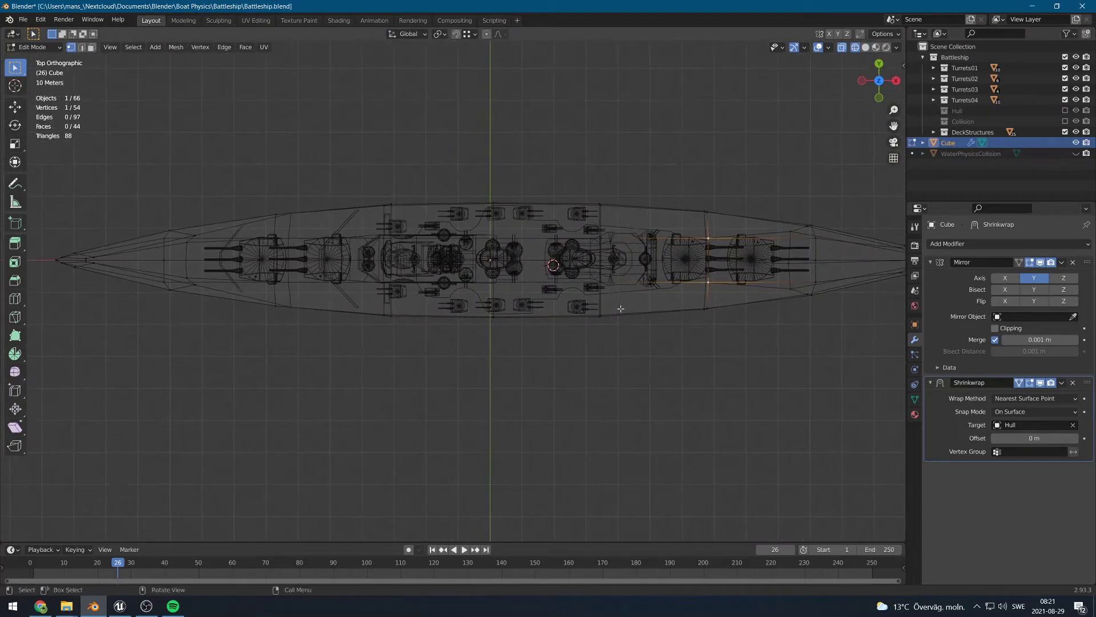
pyautogui.keyDown('ctrl'); pyautogui.click(273, 281); pyautogui.keyUp('ctrl')
pyautogui.press('g')
pyautogui.press('g')
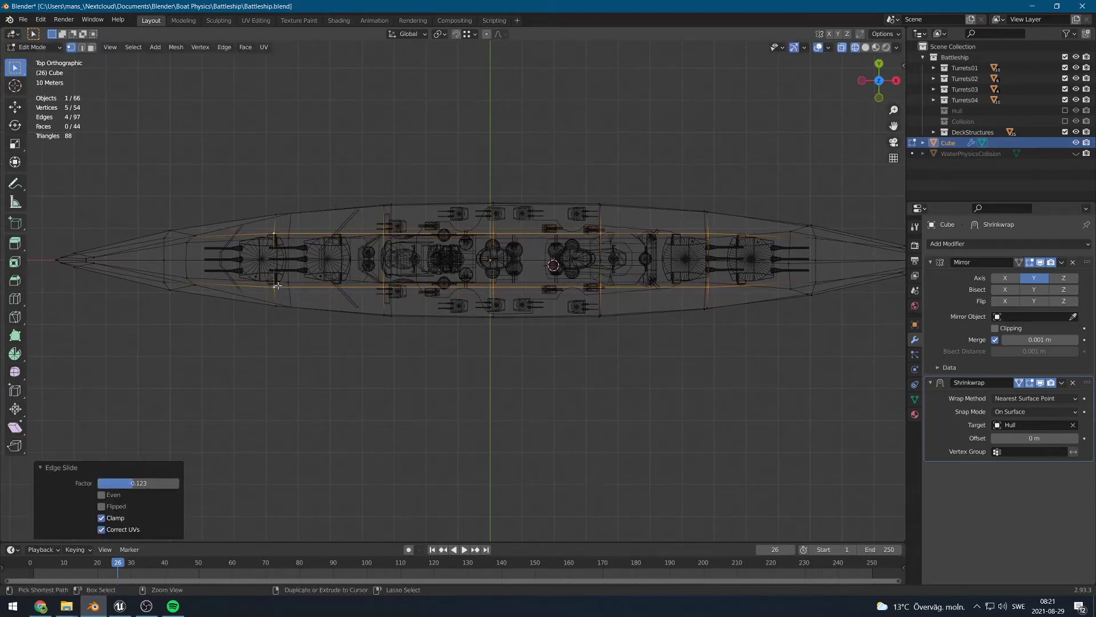
# Edge-slide the four deck vertices nearer midship outward, and adjust the central deck edge by a factor of about -0.041.
pyautogui.keyDown('alt'); pyautogui.click(708, 289); pyautogui.keyUp('alt')
pyautogui.press('g')
pyautogui.press('g')
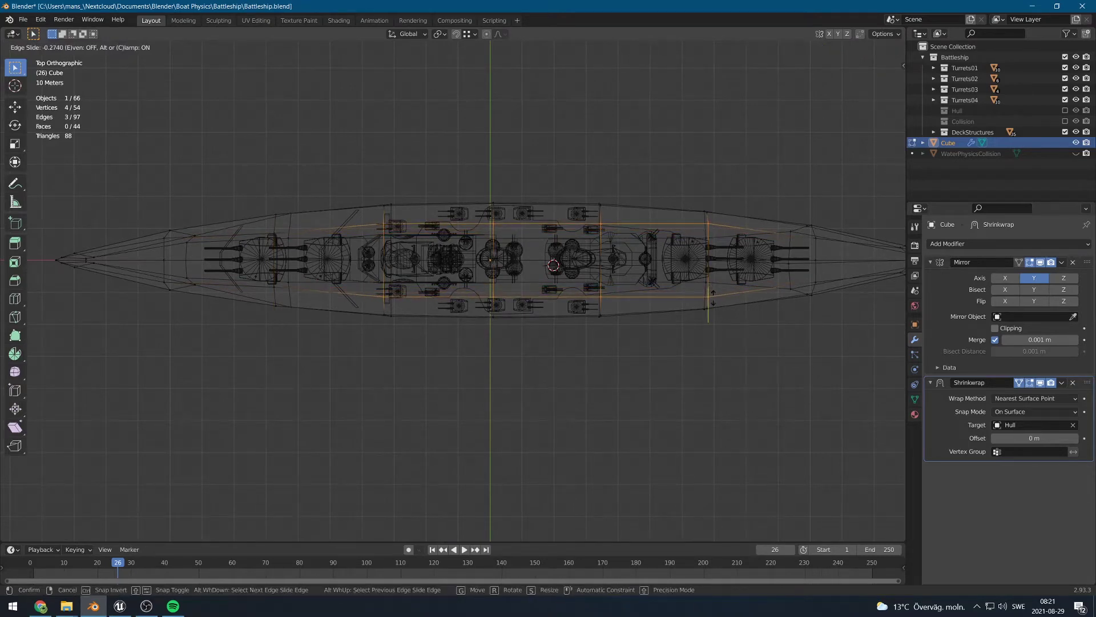
pyautogui.click(712, 294)
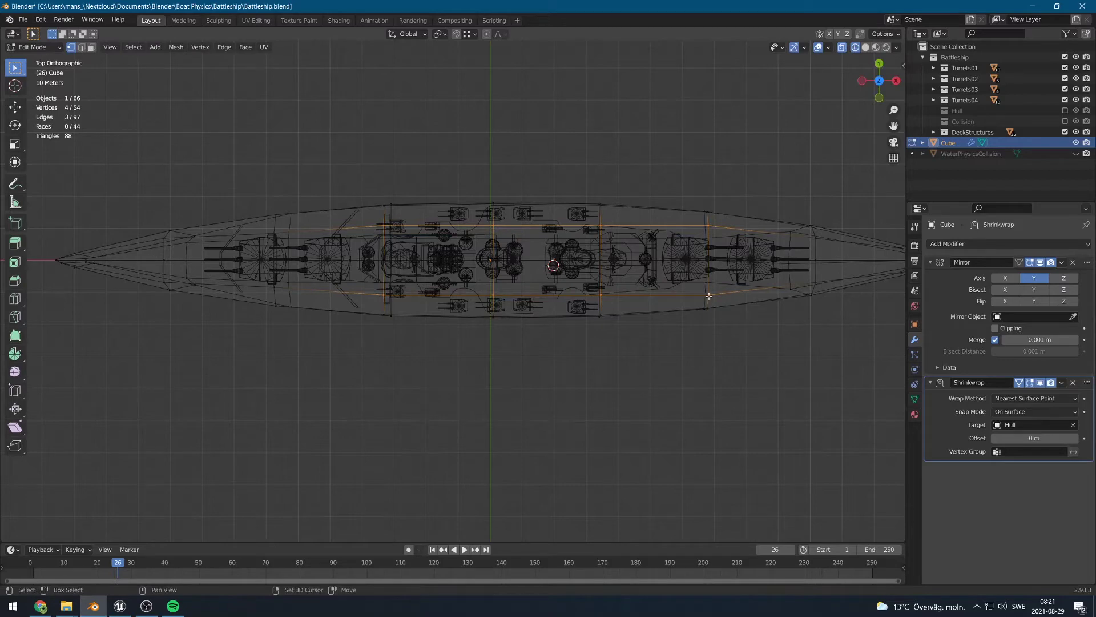
pyautogui.press('g')
pyautogui.press('g')
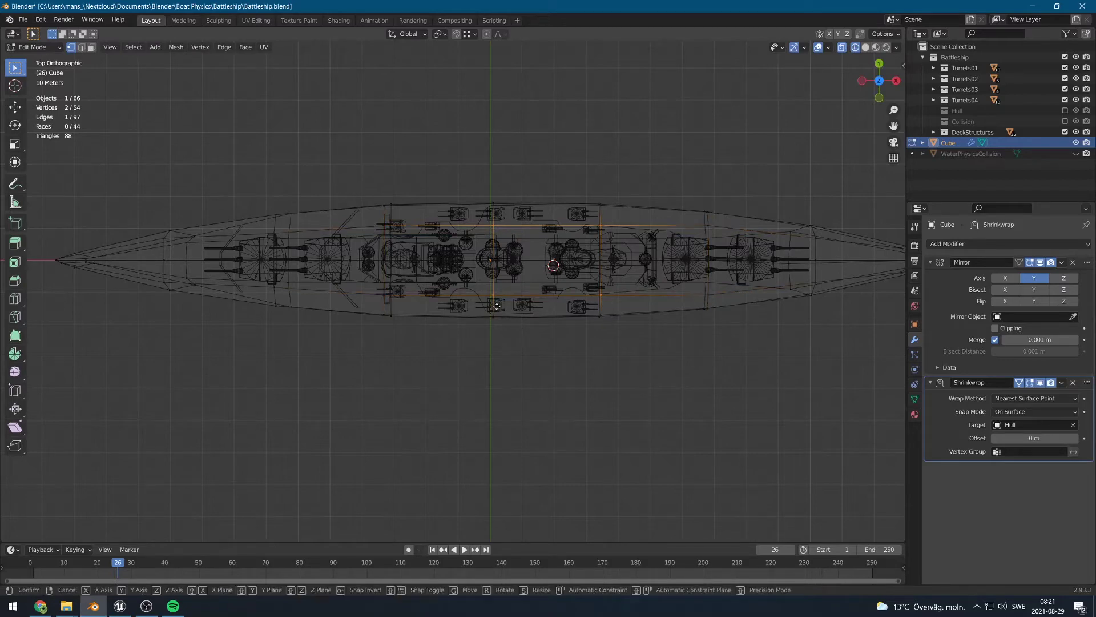
pyautogui.click(505, 308)
# Examine the wireframe collision mesh around the deck structures and turrets from several angles.
pyautogui.moveTo(514, 311); pyautogui.dragTo(522, 264, button='middle')
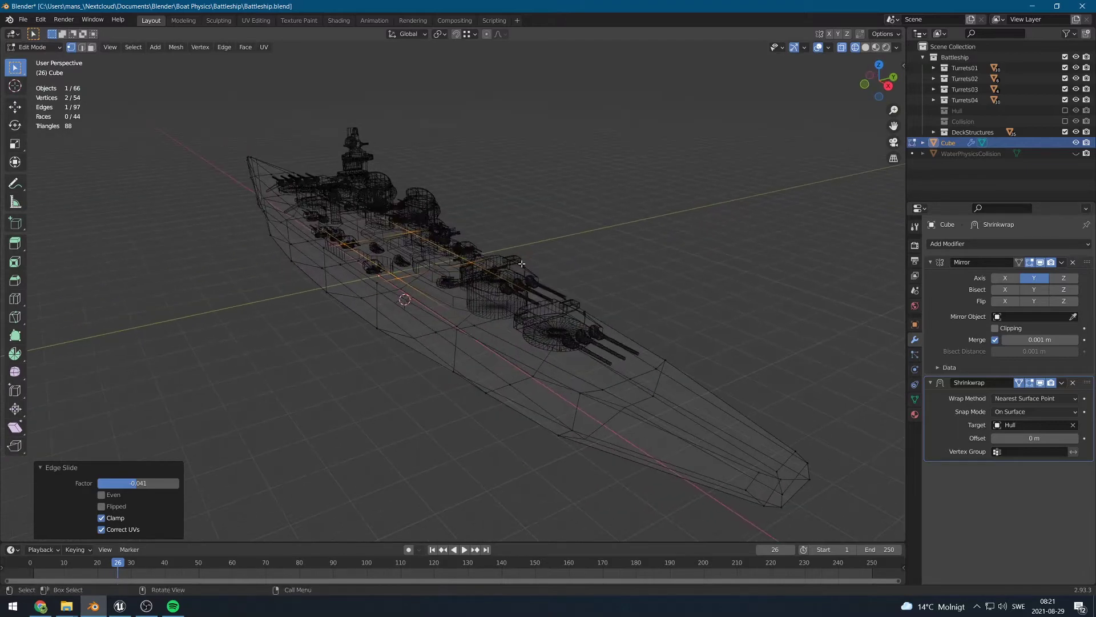
pyautogui.moveTo(450, 241); pyautogui.dragTo(431, 208, button='middle')
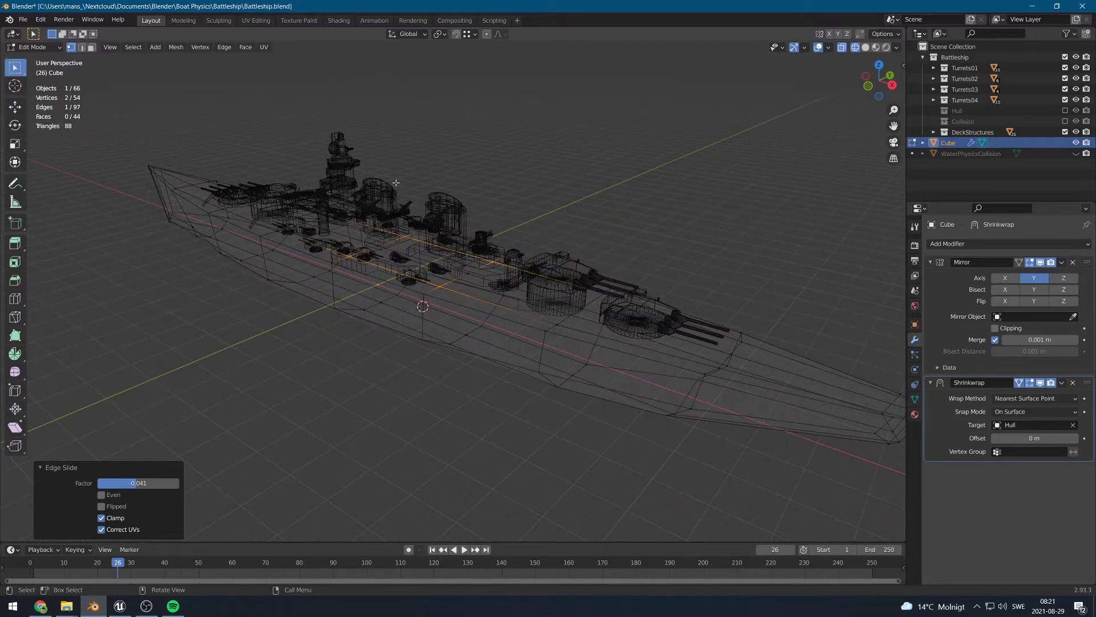
pyautogui.moveTo(618, 284); pyautogui.dragTo(611, 230, button='middle')
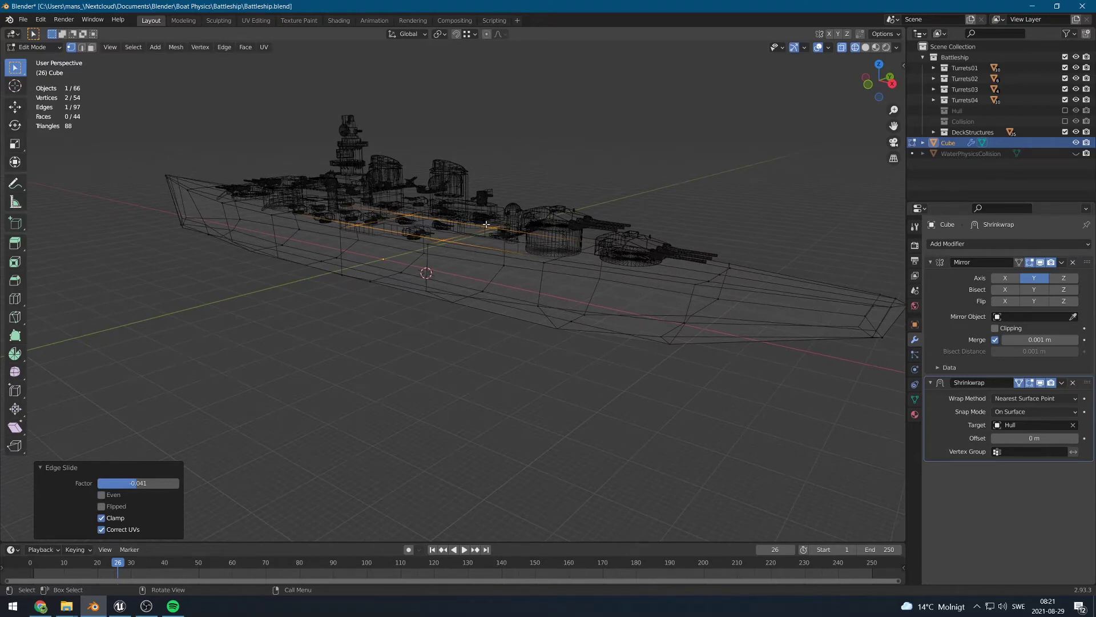
pyautogui.moveTo(486, 225); pyautogui.dragTo(514, 237, button='middle')
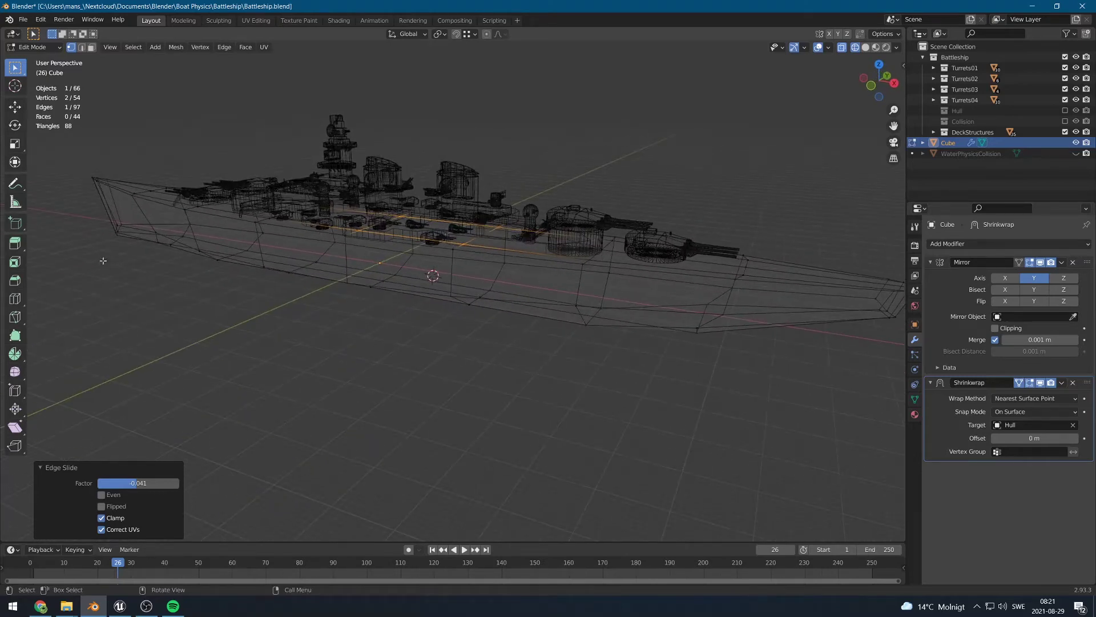
pyautogui.moveTo(594, 307); pyautogui.dragTo(583, 324, button='middle')
pyautogui.keyDown('shift'); pyautogui.moveTo(507, 276); pyautogui.dragTo(441, 264, button='middle'); pyautogui.keyUp('shift')
pyautogui.press('Tab')
pyautogui.press('Tab')
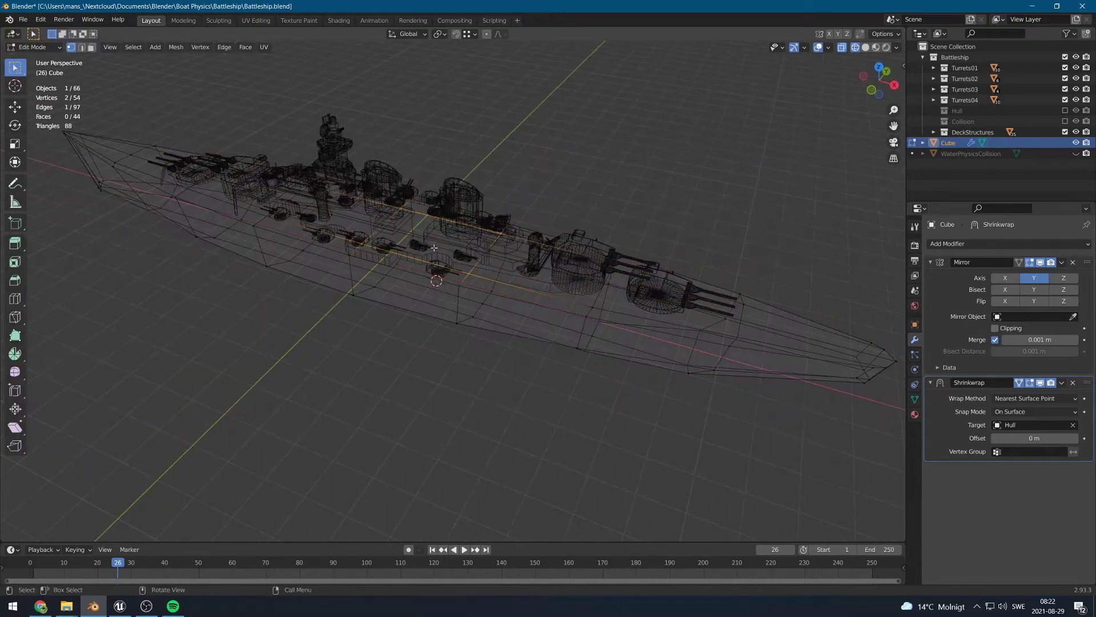
# Switch to face selection and solid shading with a deck face near the turrets selected.
pyautogui.click(439, 250)
pyautogui.click(520, 269)
pyautogui.press('z')
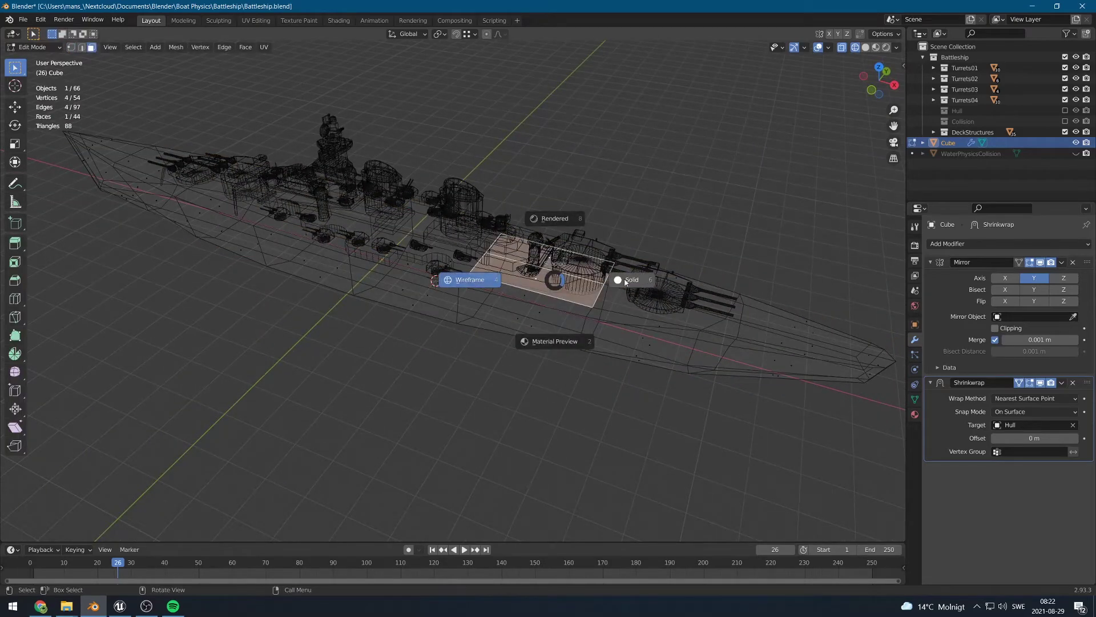
pyautogui.click(627, 282)
# Select the deck faces beneath the superstructure and turrets to review them, and clear the selection.
pyautogui.moveTo(627, 284)
pyautogui.mouseDown(button='middle')
pyautogui.moveTo(606, 315)
pyautogui.moveTo(502, 276)
pyautogui.mouseUp(button='middle')
pyautogui.keyDown('shift'); pyautogui.click(494, 272); pyautogui.keyUp('shift')
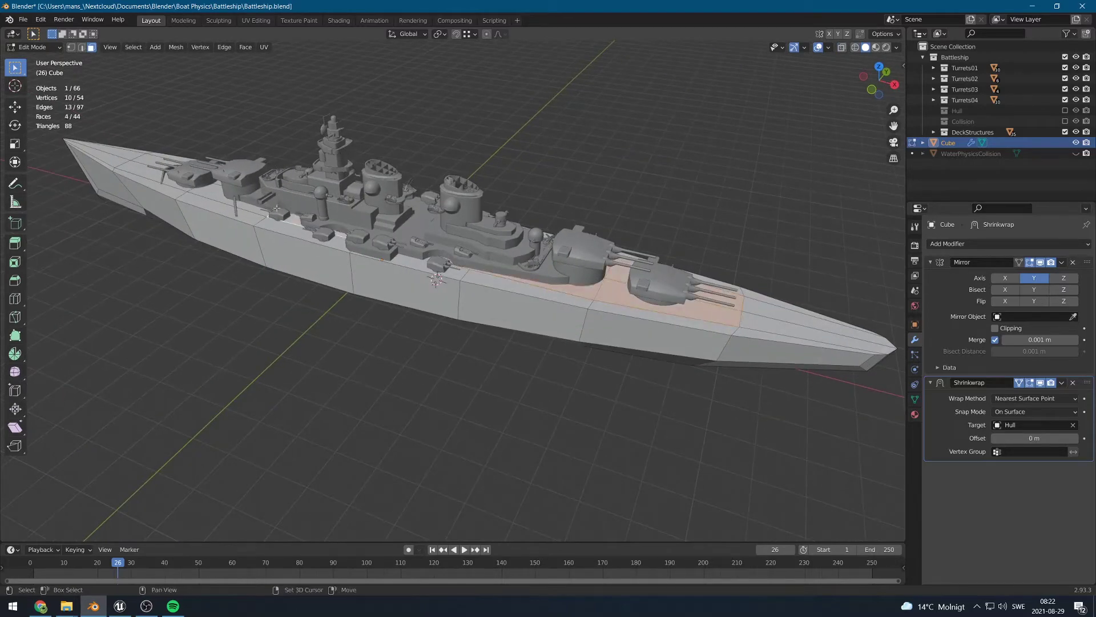
pyautogui.moveTo(192, 189); pyautogui.dragTo(257, 194, button='middle')
pyautogui.press('e')
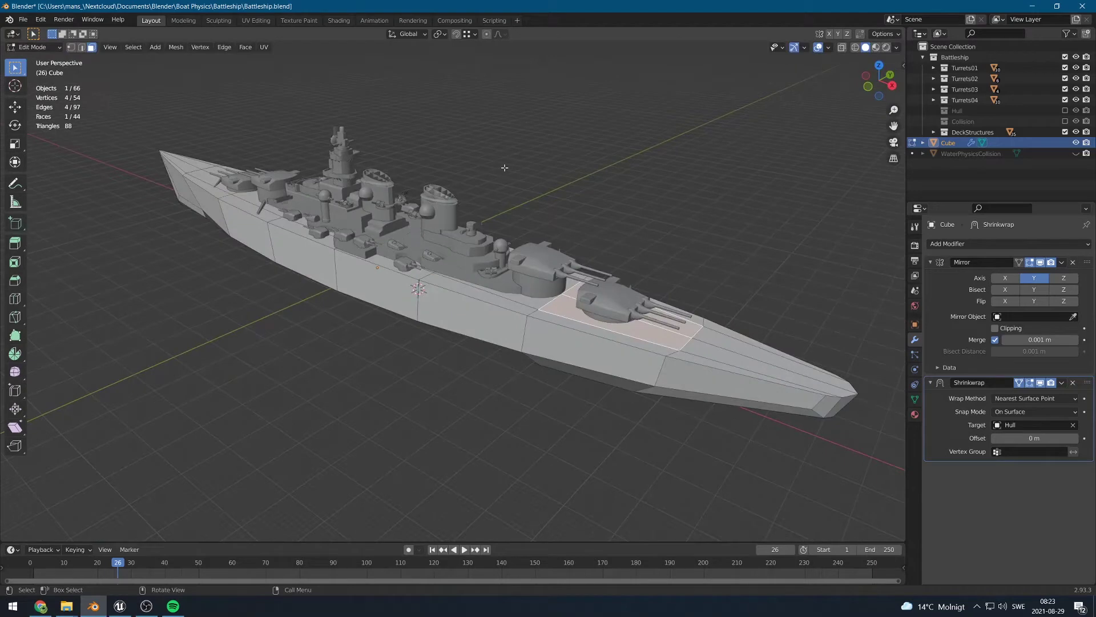
pyautogui.click(506, 165)
pyautogui.moveTo(507, 164); pyautogui.dragTo(508, 155, button='middle')
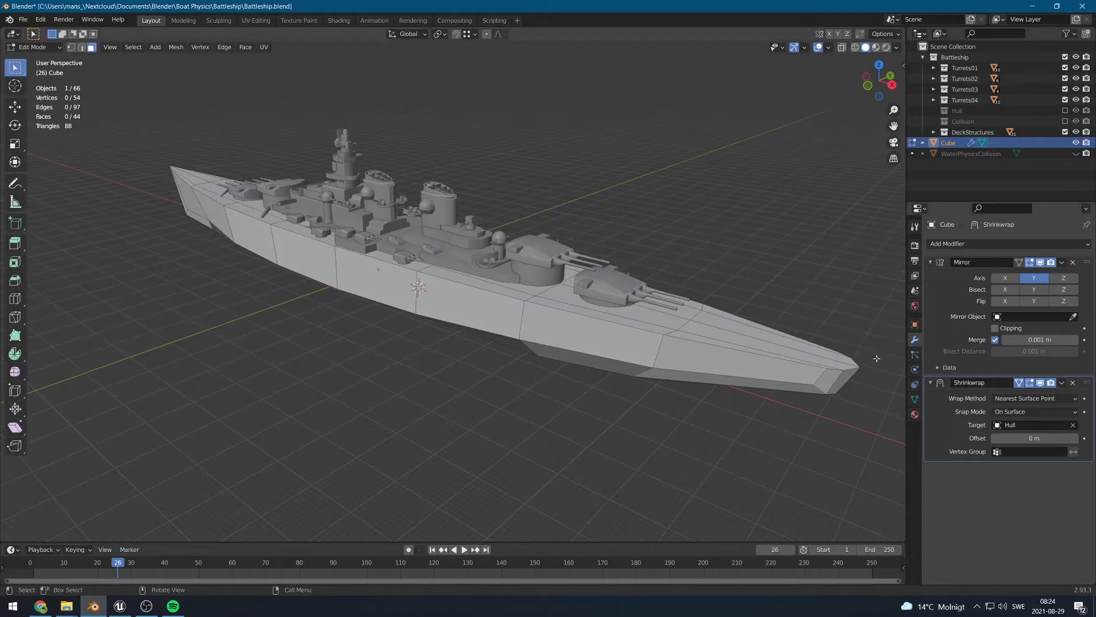
# Apply the Shrinkwrap modifier to the collision mesh and return to Edit Mode.
pyautogui.press('Tab')
pyautogui.click(1062, 383)
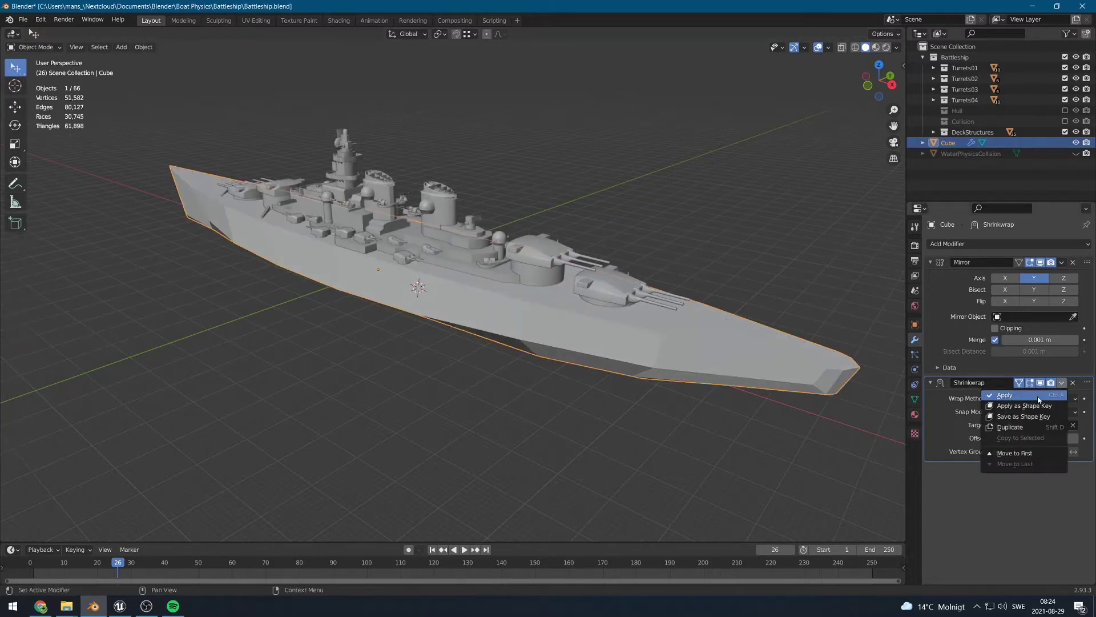
pyautogui.click(1038, 396)
pyautogui.press('Tab')
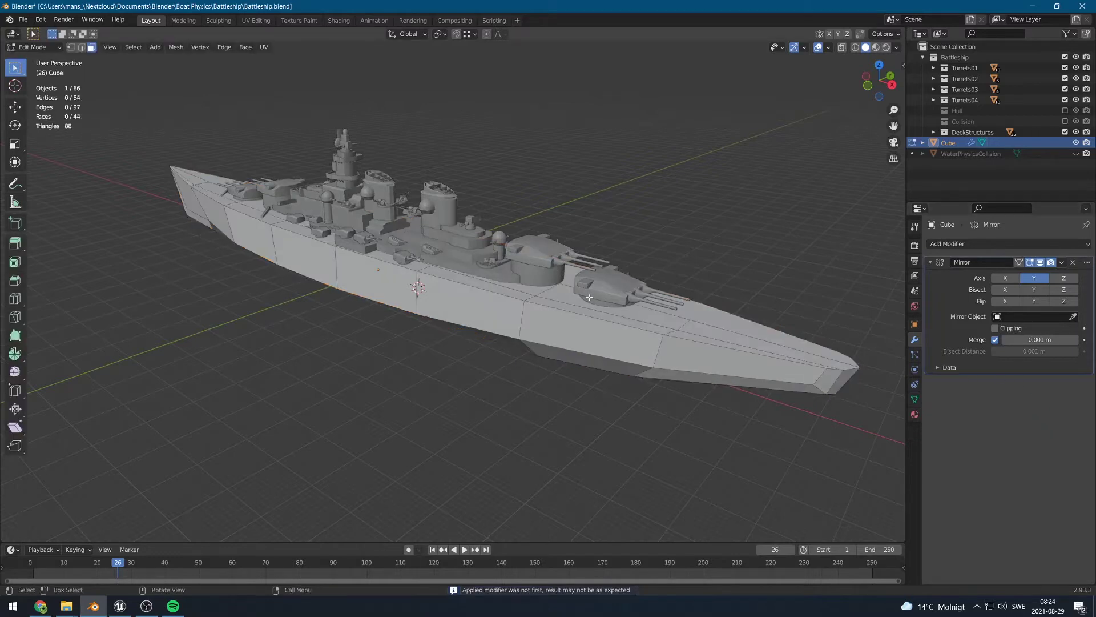
# Select the central strip of deck faces beneath the turrets and superstructure and extrude it upward about 3.47 m.
pyautogui.click(561, 294)
pyautogui.keyDown('shift'); pyautogui.click(489, 274); pyautogui.keyUp('shift')
pyautogui.moveTo(245, 201); pyautogui.dragTo(352, 230, button='middle')
pyautogui.press('e')
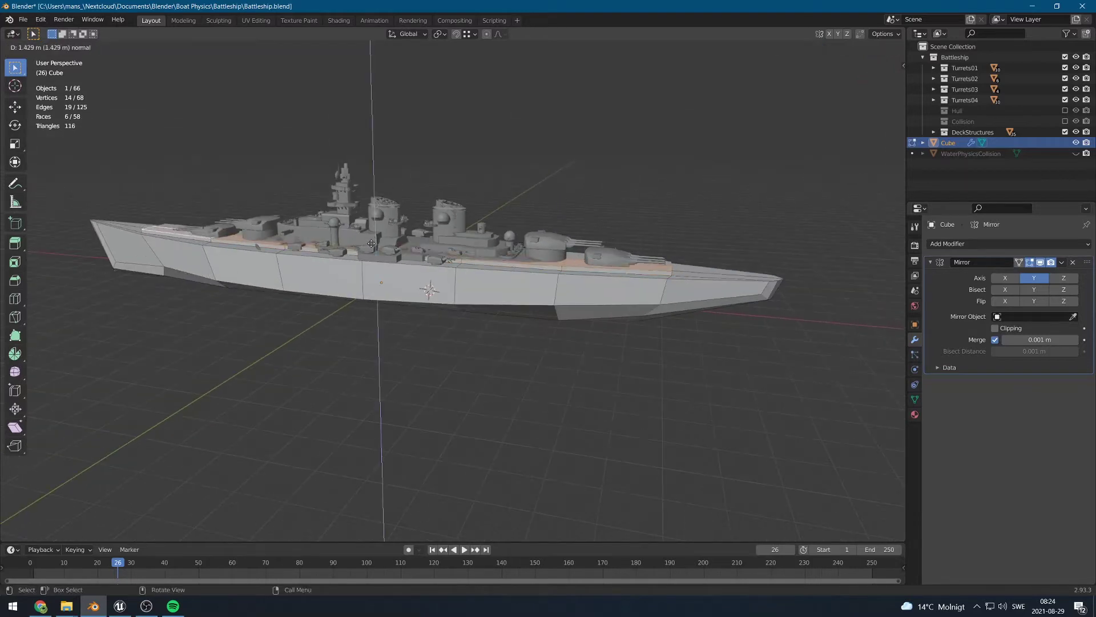
pyautogui.click(371, 237)
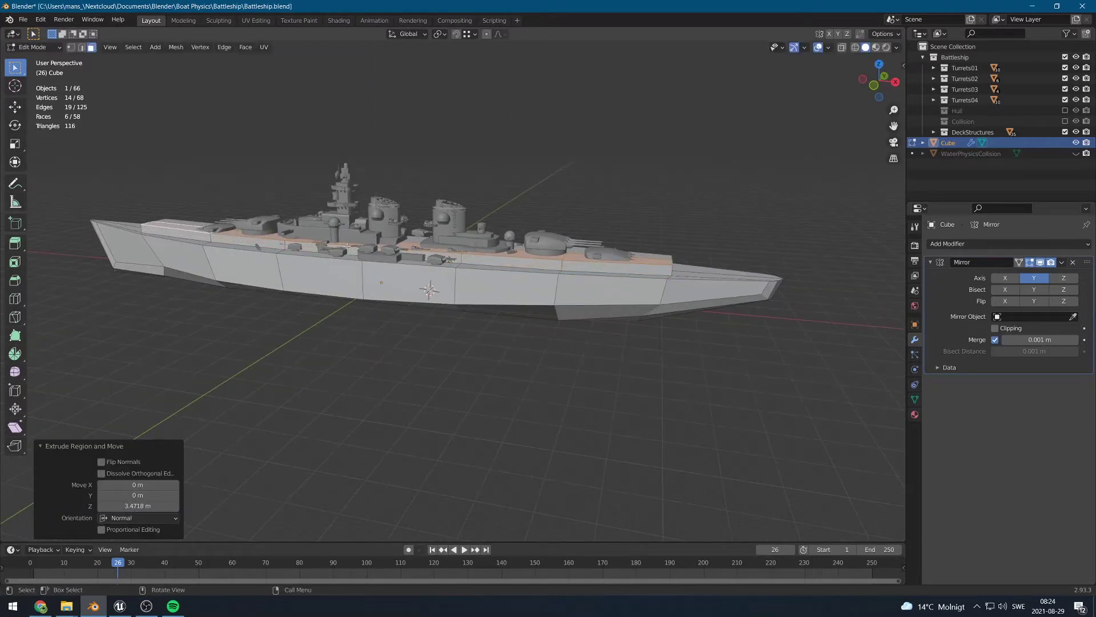
# Move the end edges of the raised deck block on the tower side along X toward midship to slope that end.
pyautogui.click(250, 237)
pyautogui.moveTo(311, 236); pyautogui.dragTo(261, 243, button='middle')
pyautogui.moveTo(148, 225); pyautogui.dragTo(460, 264, button='middle')
pyautogui.press('2')
pyautogui.press('g')
pyautogui.press('x')
pyautogui.click(437, 279)
pyautogui.press('2')
pyautogui.click(475, 272)
pyautogui.press('g')
pyautogui.press('x')
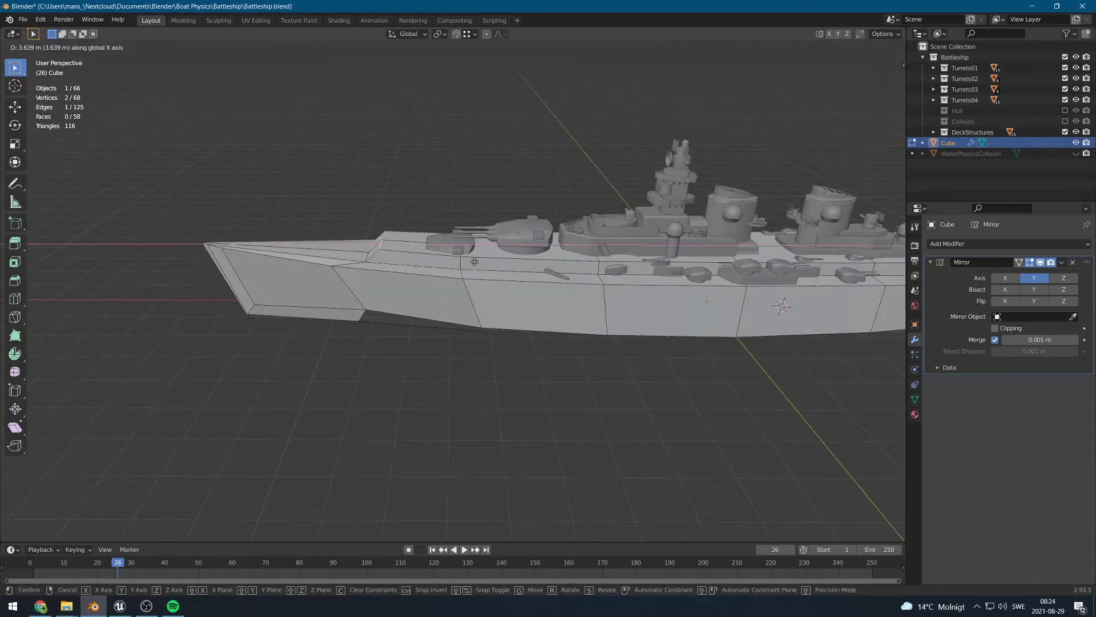
pyautogui.click(484, 264)
pyautogui.keyDown('shift'); pyautogui.click(461, 251); pyautogui.keyUp('shift')
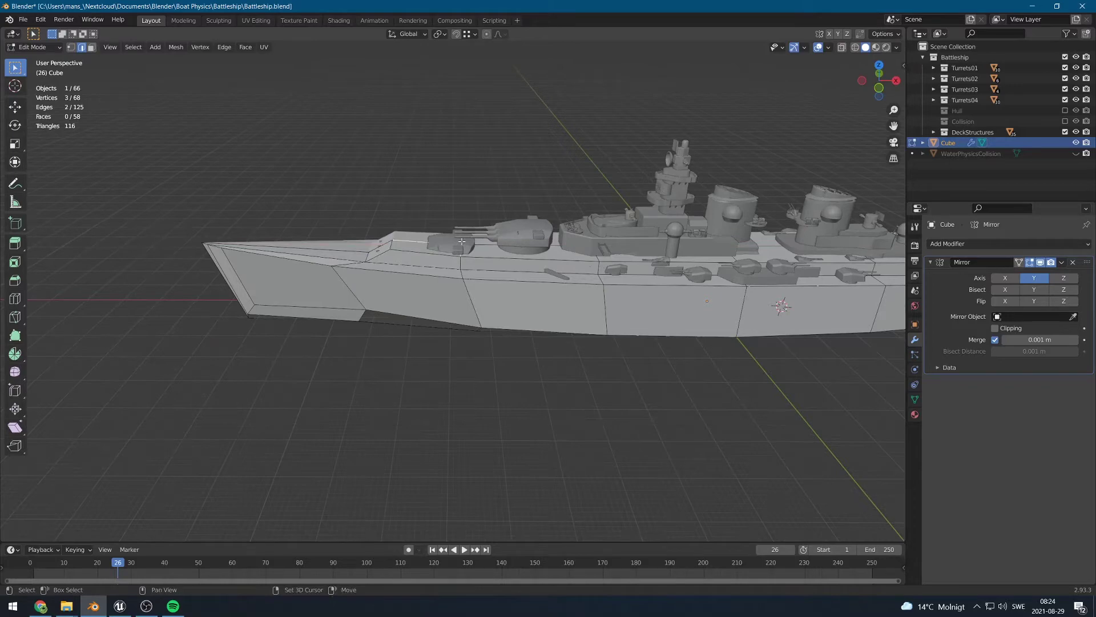
pyautogui.press('g')
pyautogui.press('z')
pyautogui.rightClick(465, 232)
# Raise the block's cross edge at the tower-side turrets along Z, and the next one toward the tower by about 7.8 m.
pyautogui.moveTo(465, 233)
pyautogui.mouseDown(button='middle')
pyautogui.moveTo(519, 271)
pyautogui.moveTo(449, 244)
pyautogui.mouseUp(button='middle')
pyautogui.click(528, 297)
pyautogui.press('g')
pyautogui.press('z')
pyautogui.click(484, 248)
pyautogui.press('g')
pyautogui.press('z')
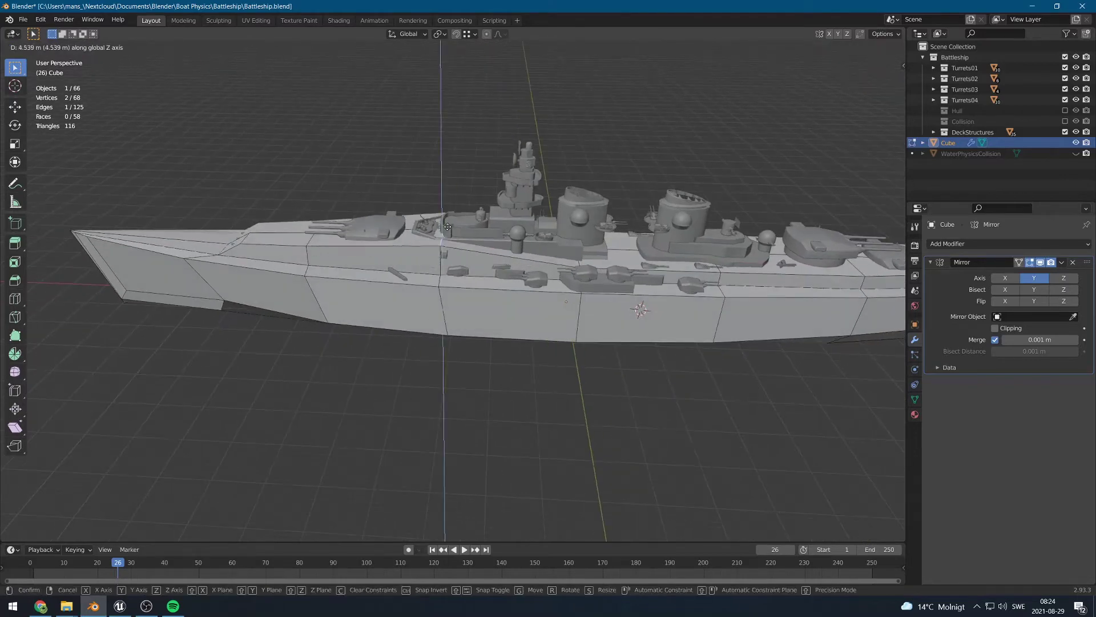
pyautogui.click(449, 219)
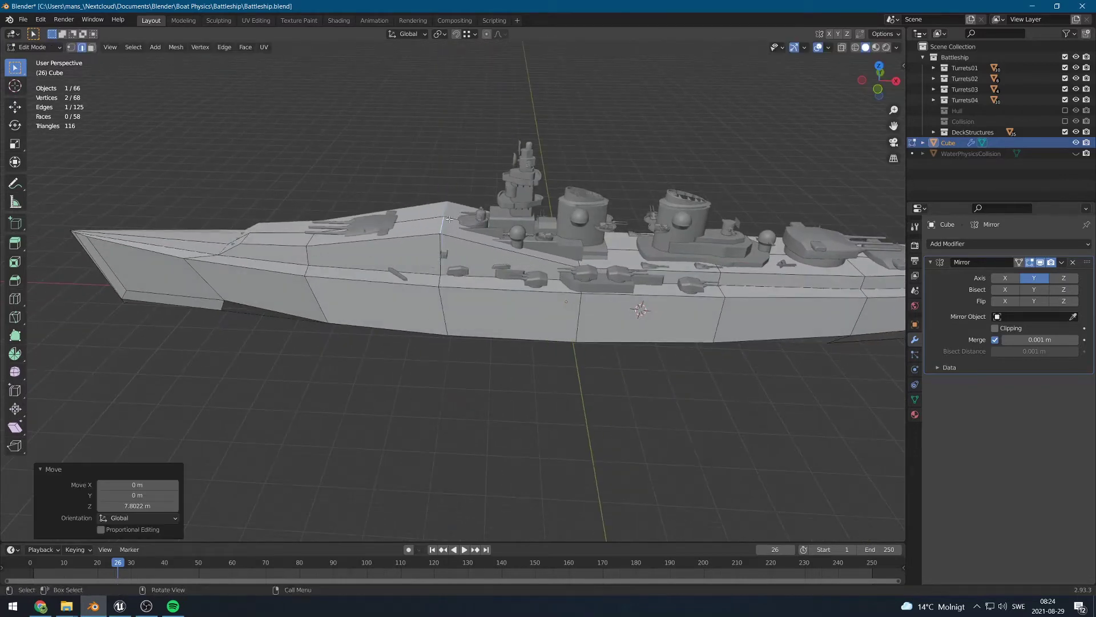
# Raise the block's next two cross edges beside the funnels along Z, each by about 7 m.
pyautogui.moveTo(449, 219); pyautogui.dragTo(383, 246, button='middle')
pyautogui.click(412, 257)
pyautogui.click(340, 225)
pyautogui.press('g')
pyautogui.press('z')
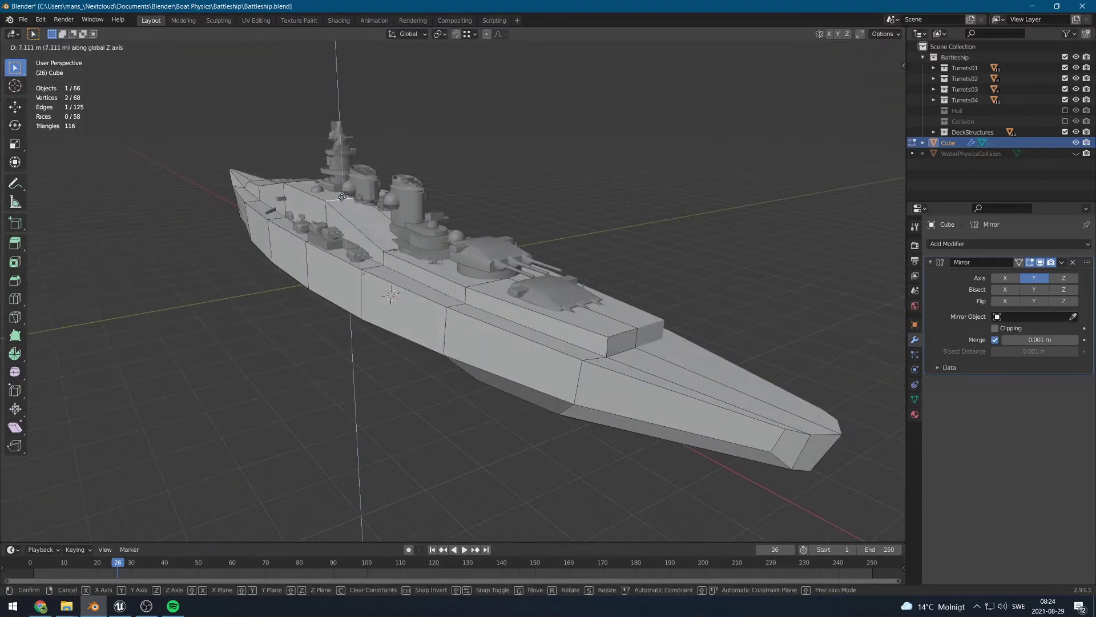
pyautogui.click(343, 193)
pyautogui.click(393, 246)
pyautogui.press('g')
pyautogui.press('z')
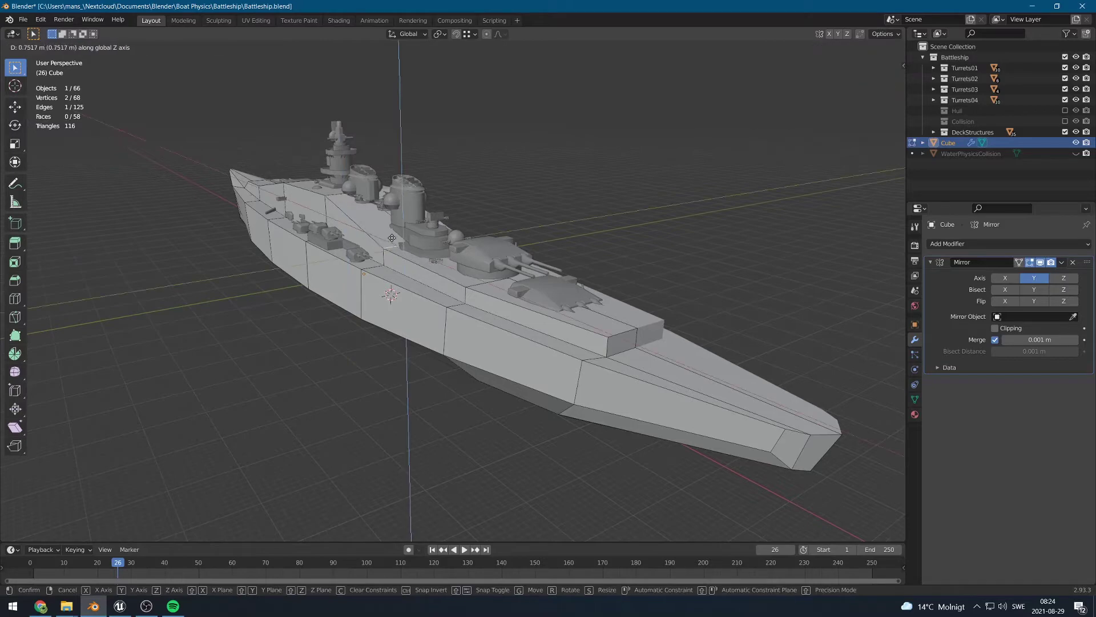
pyautogui.click(394, 222)
# Raise the block's cross edge at the turrets beyond the funnels by about 5.4 m along Z.
pyautogui.moveTo(394, 221); pyautogui.dragTo(480, 294, button='middle')
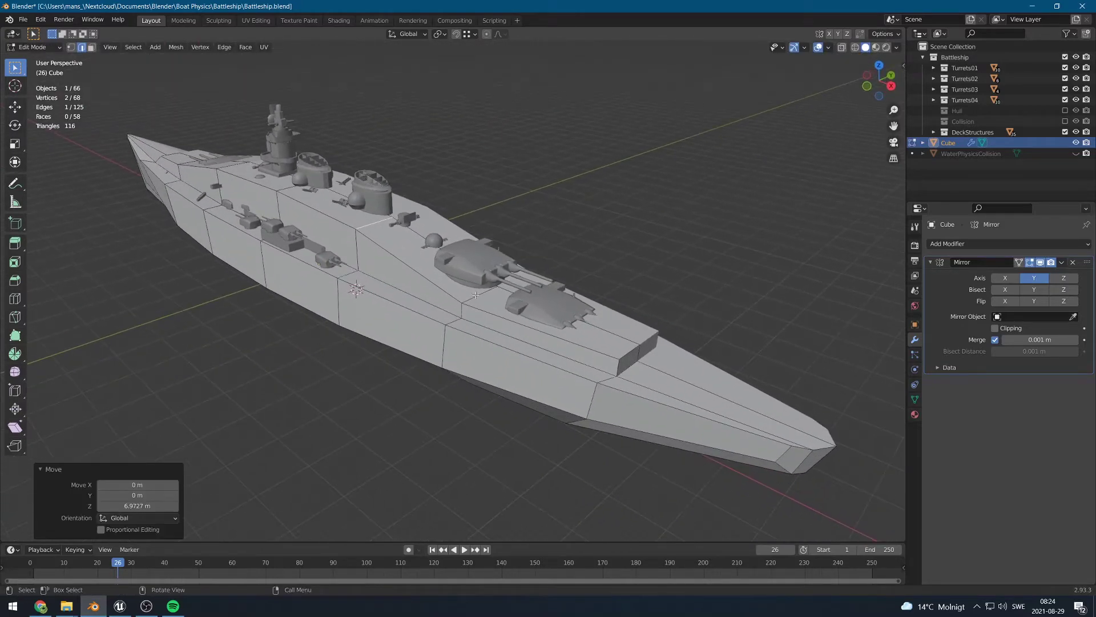
pyautogui.click(480, 294)
pyautogui.press('g')
pyautogui.press('z')
pyautogui.click(579, 345)
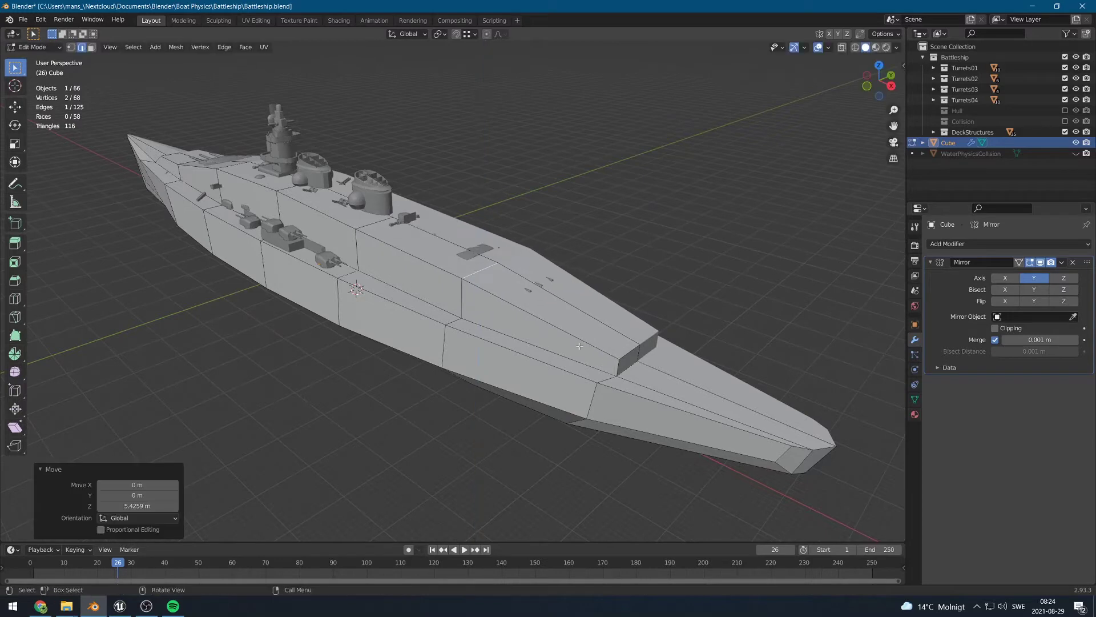
# Move the edges of the block's end face beyond the turrets toward midship, shifting the upper edge further to slope the face.
pyautogui.click(633, 361)
pyautogui.press('g')
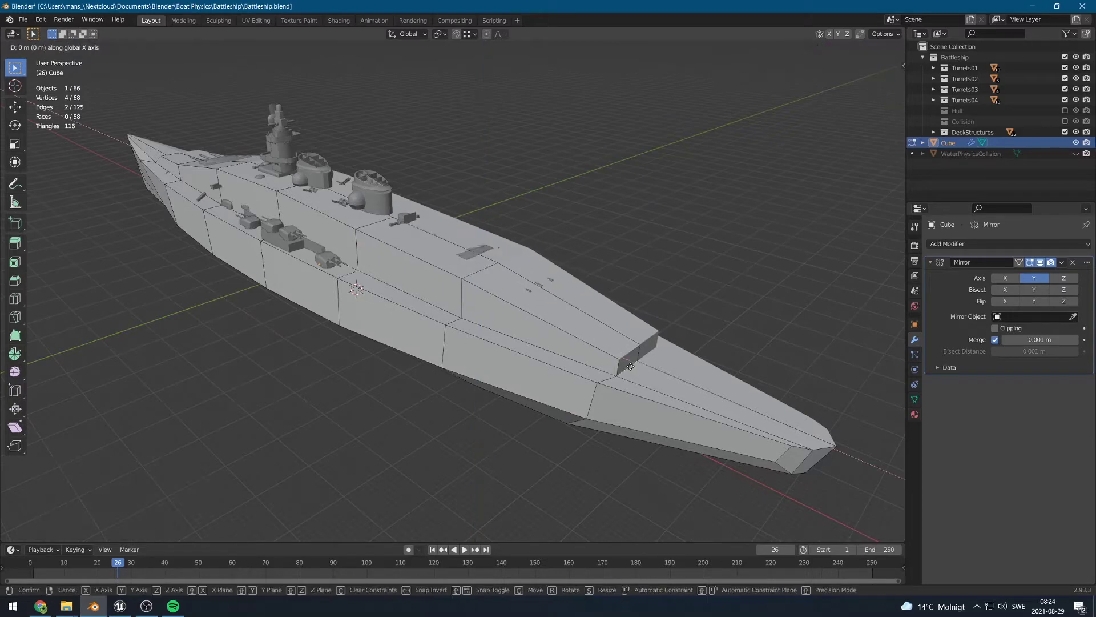
pyautogui.press('x')
pyautogui.click(616, 343)
pyautogui.press('g')
pyautogui.press('x')
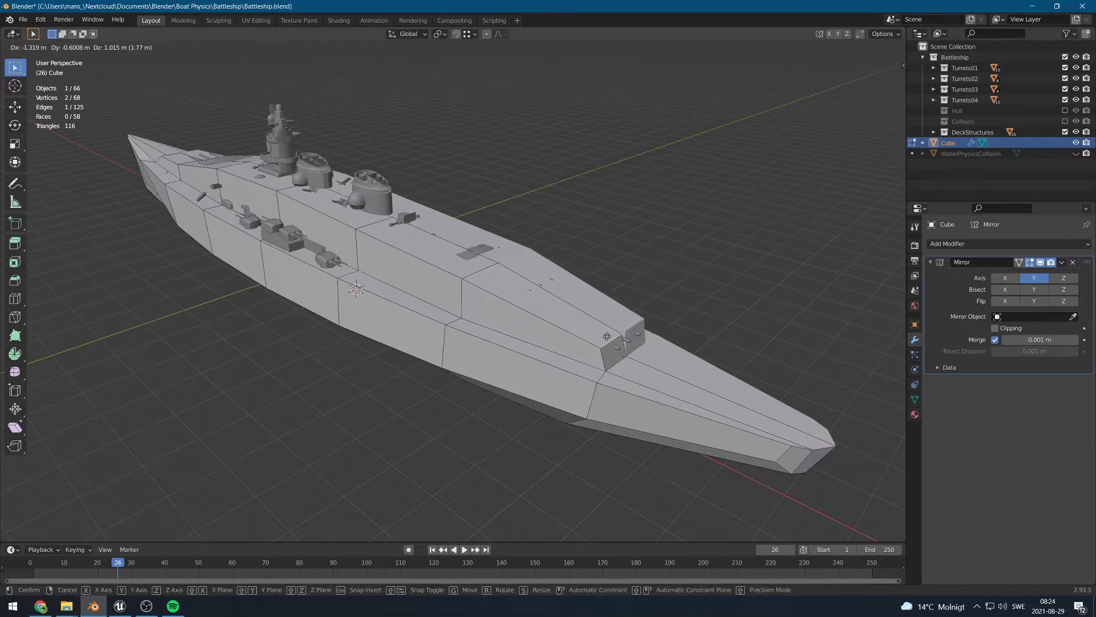
pyautogui.click(590, 336)
# Select the block's top face beneath the tower and extrude it upward to enclose the tower's lower part.
pyautogui.moveTo(531, 320); pyautogui.dragTo(574, 320, button='middle')
pyautogui.press('3')
pyautogui.click(445, 242)
pyautogui.moveTo(445, 241); pyautogui.dragTo(400, 228, button='middle')
pyautogui.press('e')
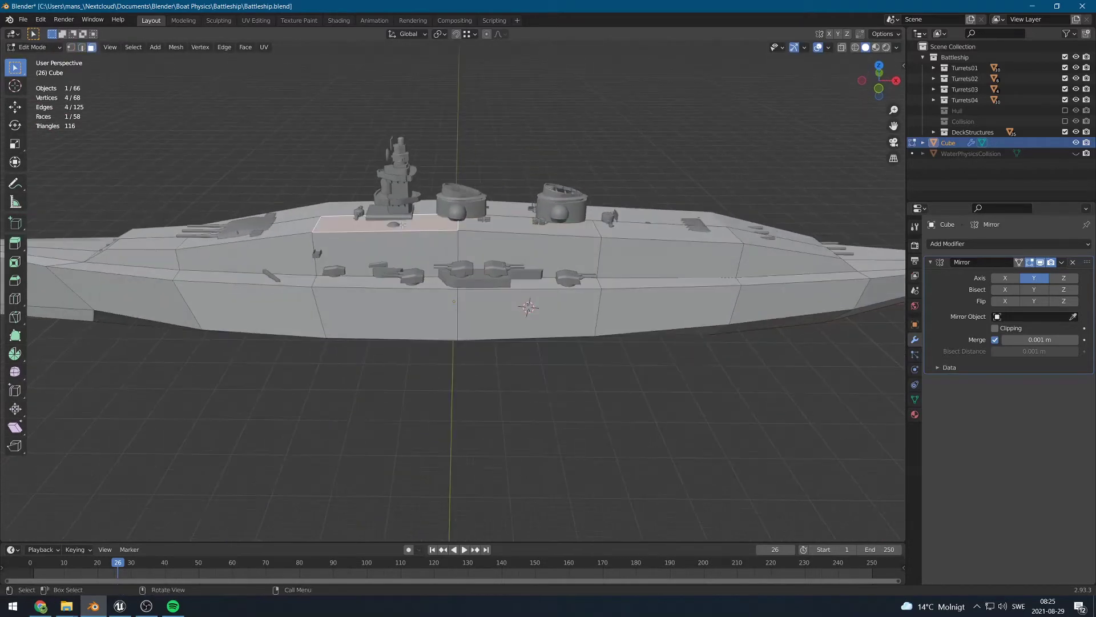
pyautogui.click(401, 185)
# Move the two upper cross edges of the tower extrusion inward along X to taper its front and back.
pyautogui.moveTo(401, 184); pyautogui.dragTo(400, 212, button='middle')
pyautogui.press('g')
pyautogui.press('x')
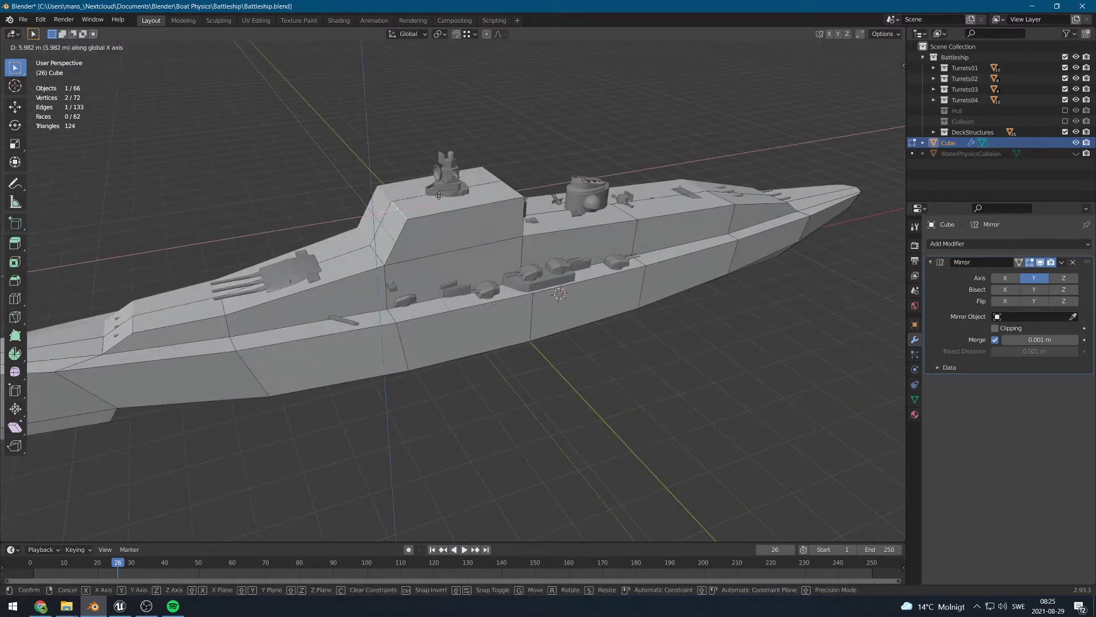
pyautogui.click(465, 207)
pyautogui.moveTo(465, 207); pyautogui.dragTo(394, 210, button='middle')
pyautogui.press('g')
pyautogui.press('x')
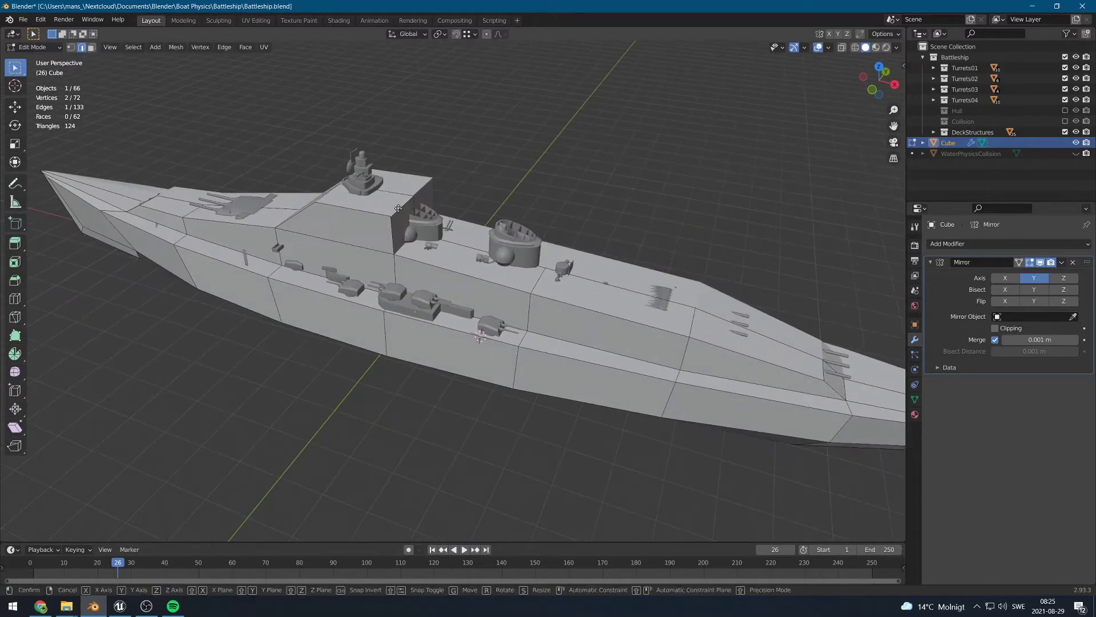
pyautogui.click(365, 198)
# Raise the top face of the tower extrusion along Z to nearly the tower's full height.
pyautogui.press('3')
pyautogui.click(355, 198)
pyautogui.press('g')
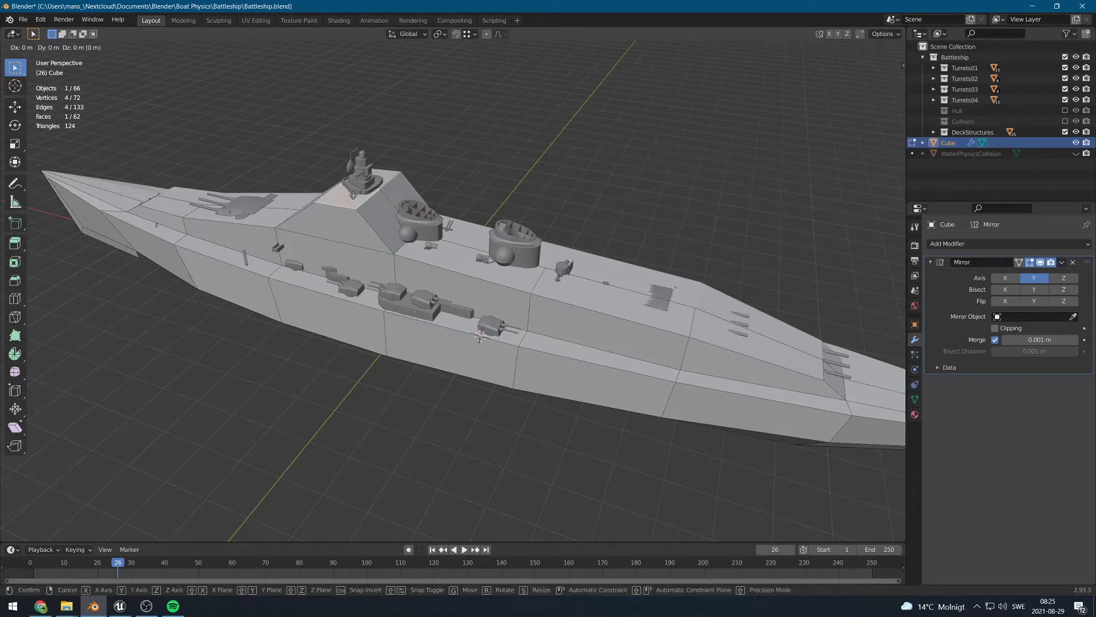
pyautogui.press('z')
pyautogui.click(355, 164)
# Move the outer top edge of the tower extrusion inward along Y to narrow its top.
pyautogui.press('2')
pyautogui.click(333, 173)
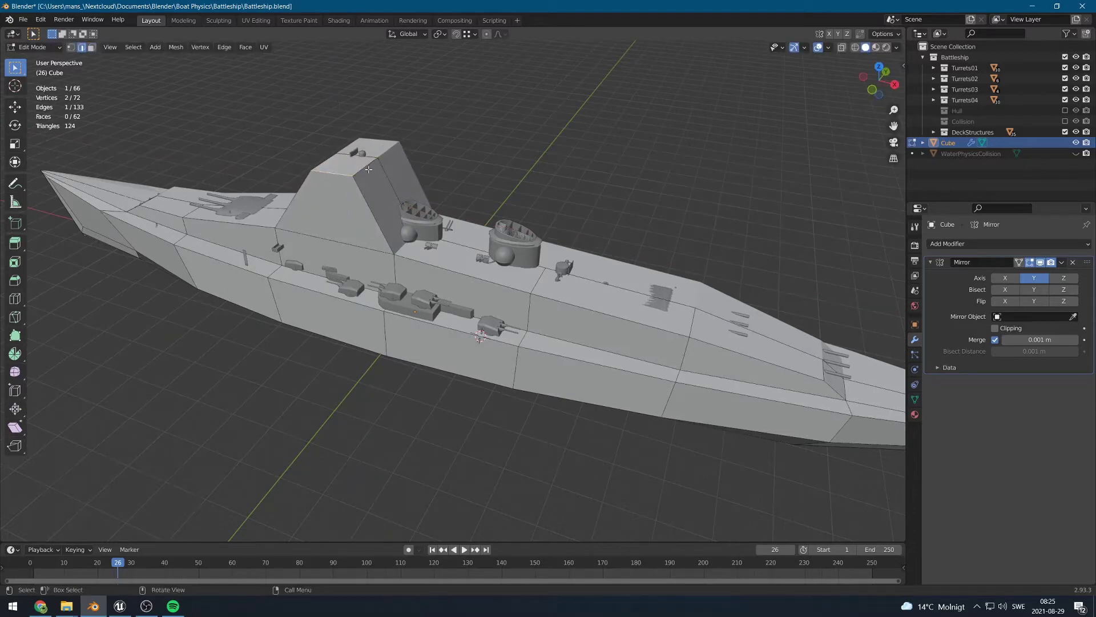
pyautogui.moveTo(332, 173); pyautogui.dragTo(296, 180, button='middle')
pyautogui.press('g')
pyautogui.press('y')
pyautogui.click(370, 174)
# Move the side deck edge beside the secondary guns outward about 3.4 m along Y.
pyautogui.moveTo(369, 174); pyautogui.dragTo(323, 286, button='middle')
pyautogui.press('y')
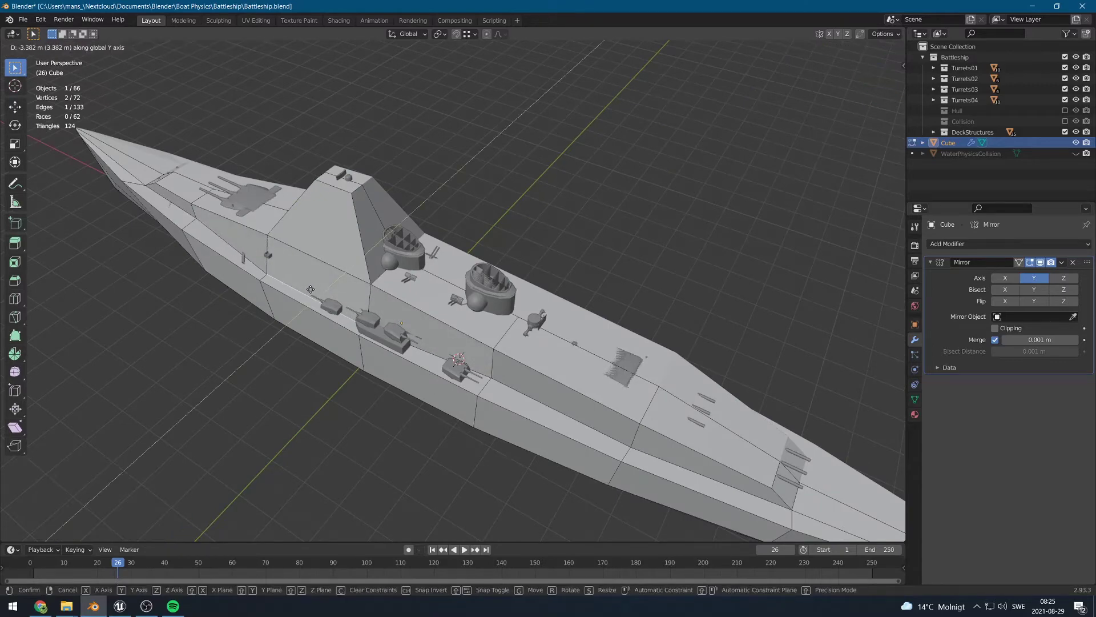
pyautogui.click(311, 290)
pyautogui.moveTo(311, 289); pyautogui.dragTo(352, 291, button='middle')
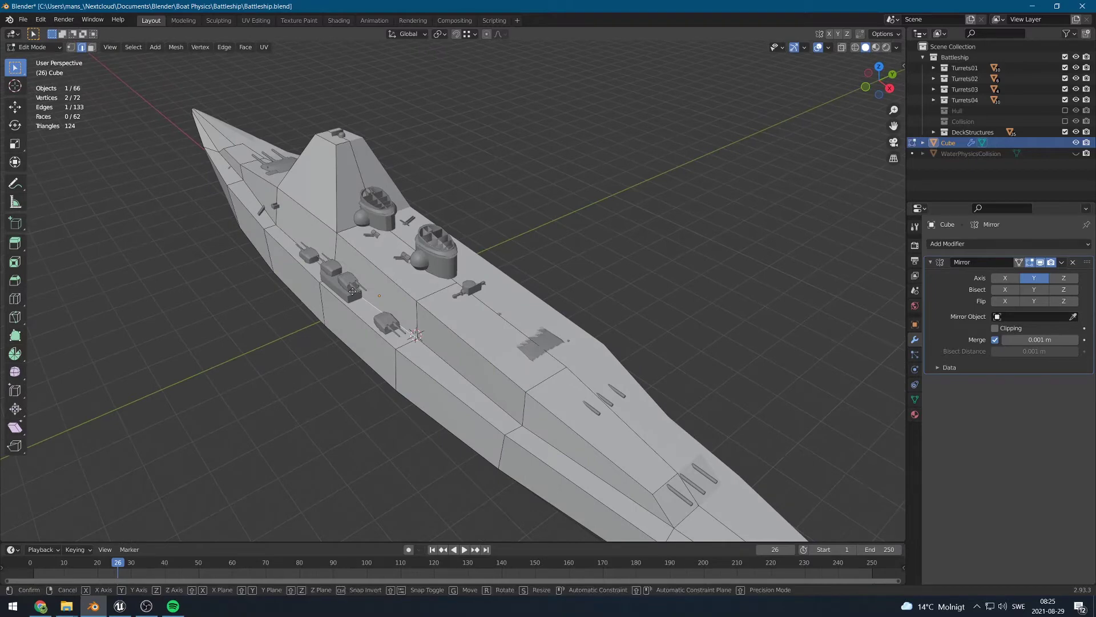
pyautogui.press('z')
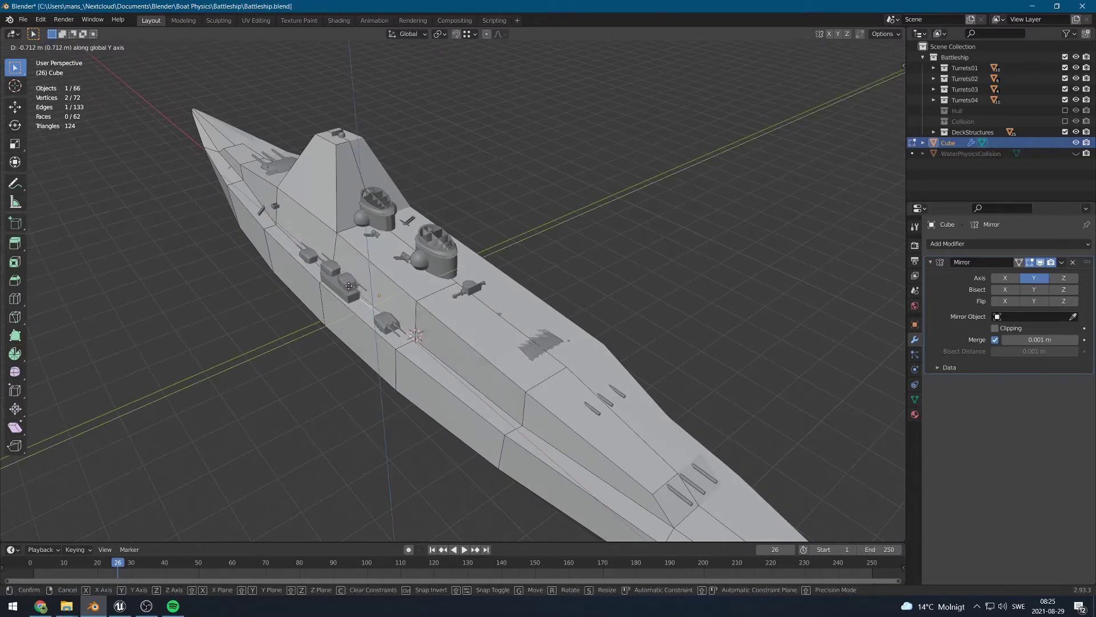
pyautogui.rightClick(353, 289)
# Return to Object Mode and compare the collision mesh with the ship's deck structures by temporarily moving it aside.
pyautogui.moveTo(354, 288); pyautogui.dragTo(418, 273, button='middle')
pyautogui.press('3')
pyautogui.click(435, 226)
pyautogui.moveTo(435, 226); pyautogui.dragTo(469, 245, button='middle')
pyautogui.press('Tab')
pyautogui.scroll(-2, 466, 213)
pyautogui.scroll(-2, 489, 227)
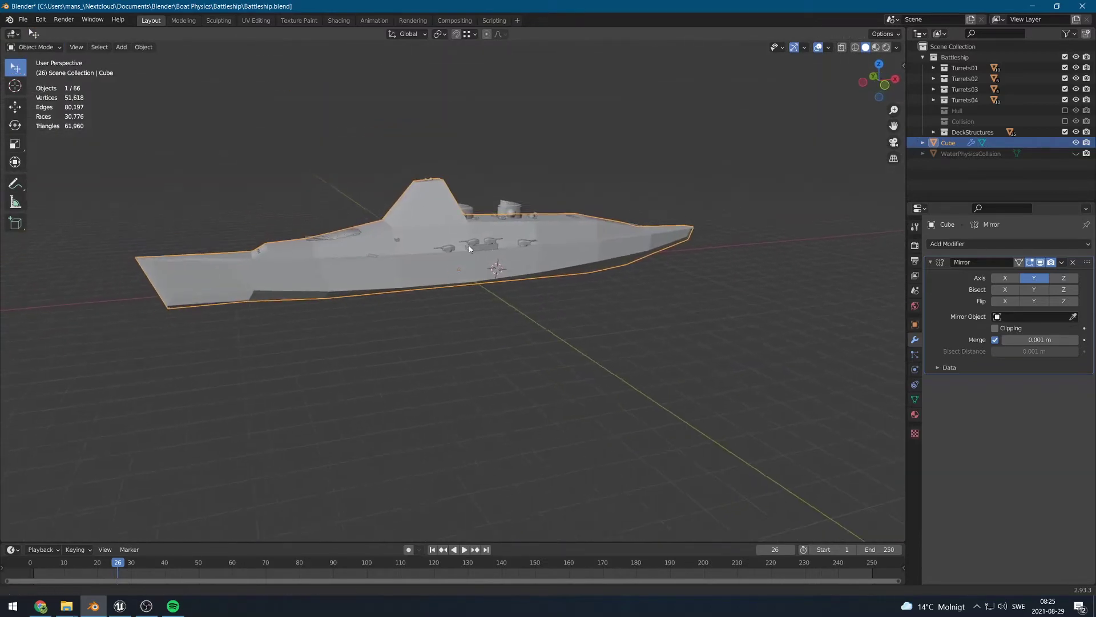
pyautogui.press('g')
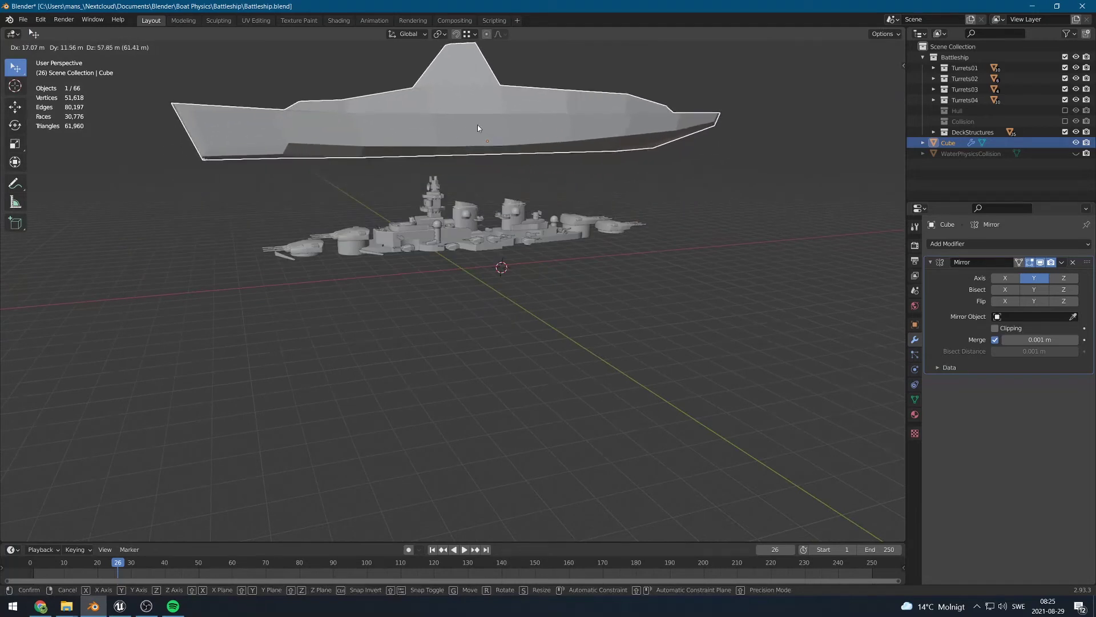
pyautogui.rightClick(478, 124)
# Exclude the Battleship collection from the view layer and look over the isolated collision mesh.
pyautogui.click(1065, 57)
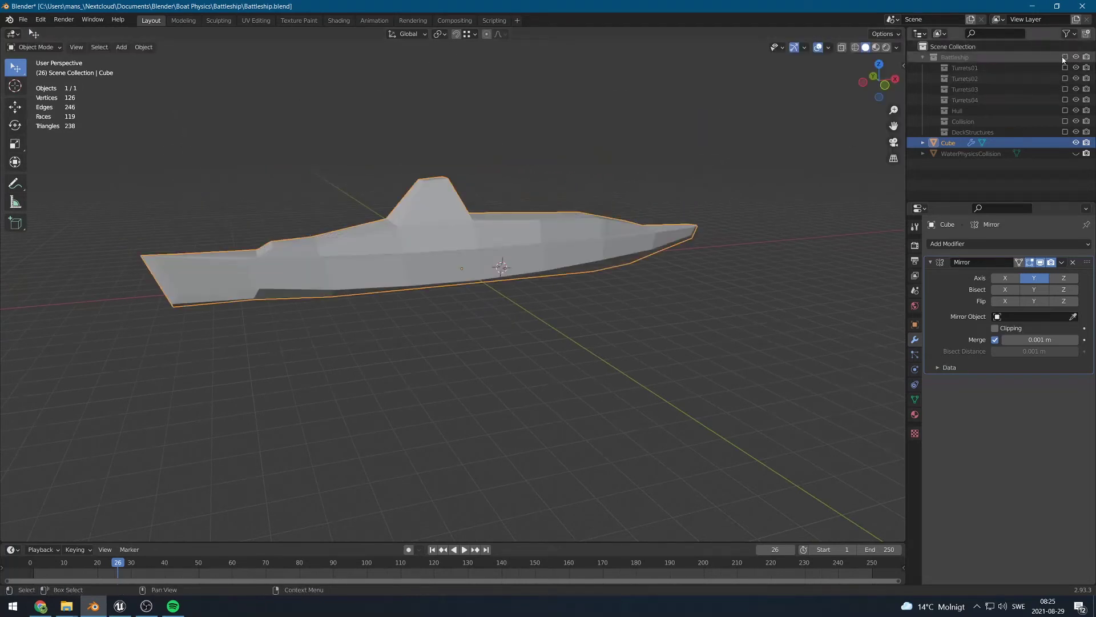
pyautogui.click(1065, 57)
pyautogui.moveTo(536, 242); pyautogui.dragTo(611, 313, button='middle')
pyautogui.scroll(-2, 604, 310)
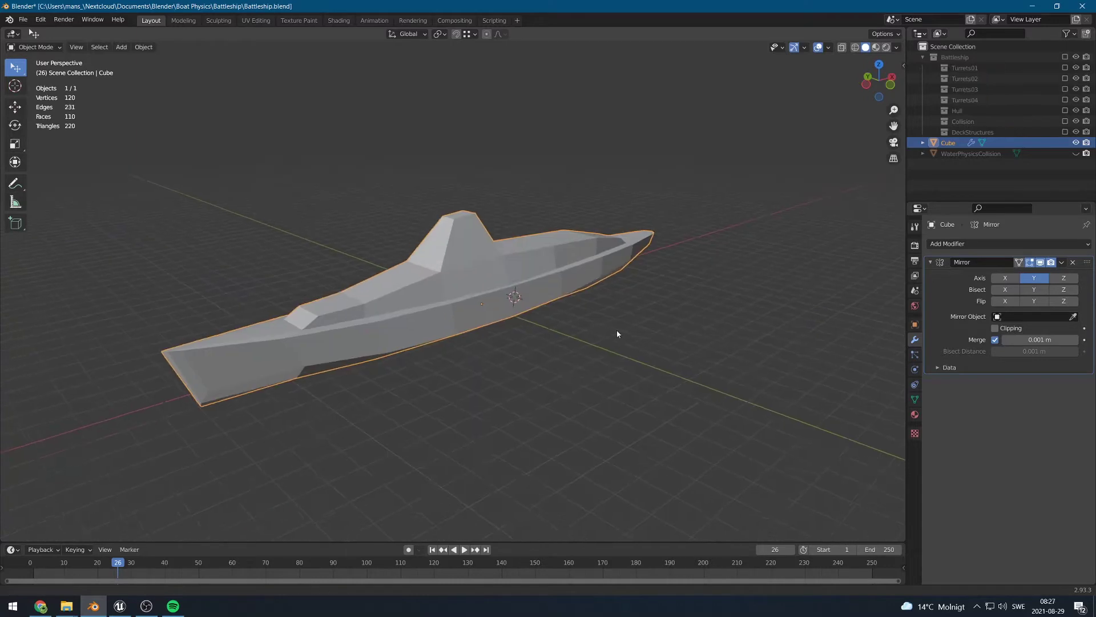
pyautogui.moveTo(617, 334); pyautogui.dragTo(582, 337, button='middle')
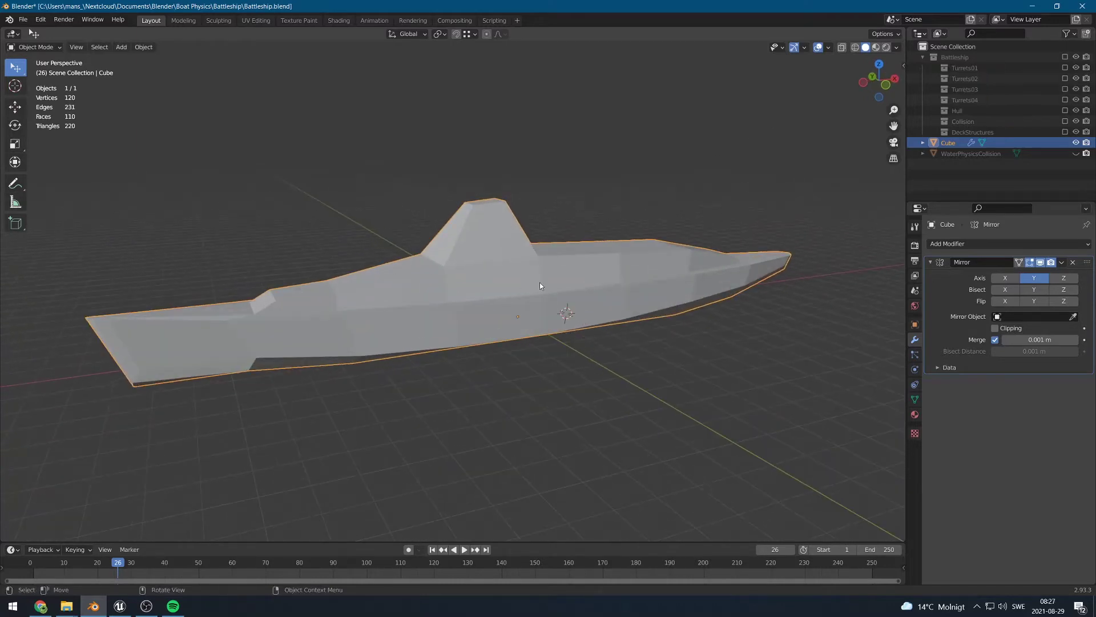
# Turn on the Face Orientation overlay and check the collision mesh's underside.
pyautogui.click(830, 48)
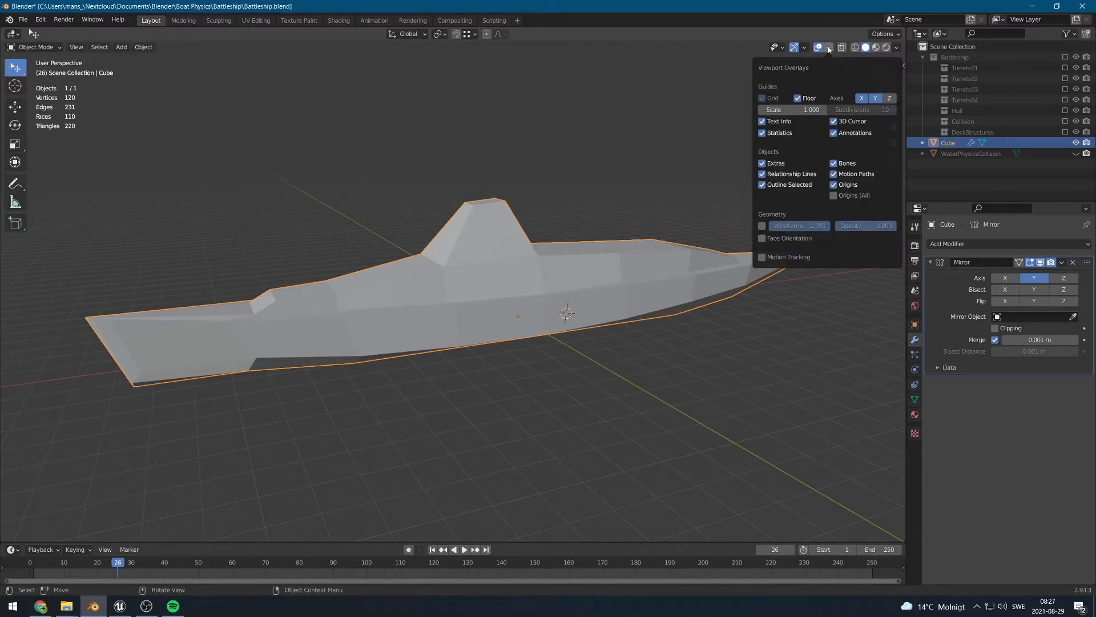
pyautogui.click(762, 238)
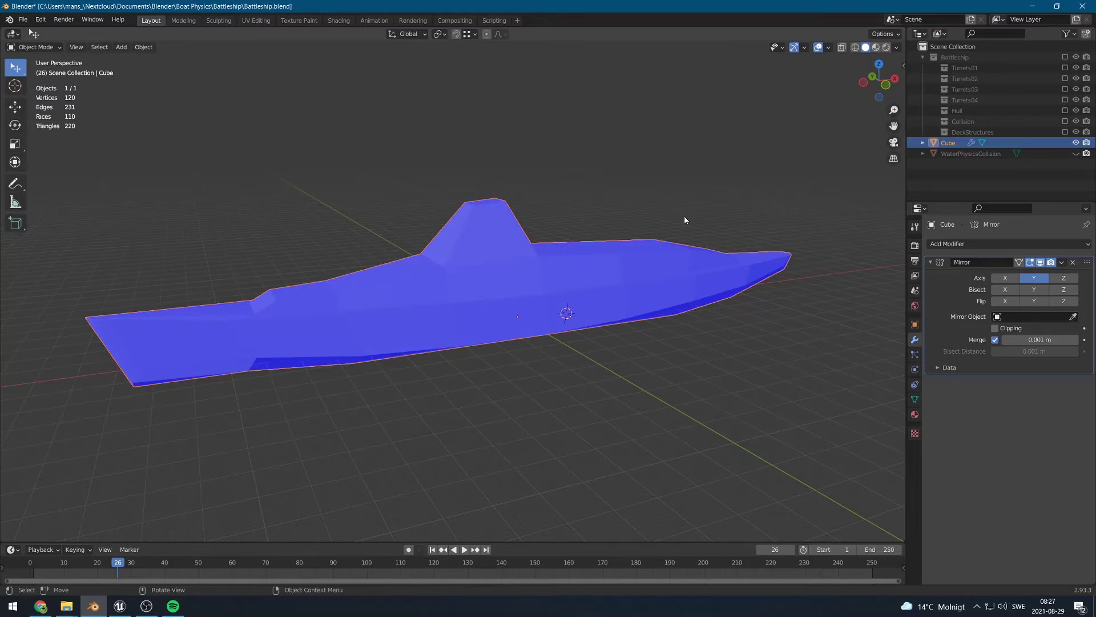
pyautogui.moveTo(684, 216); pyautogui.dragTo(450, 233, button='middle')
# Close the gap along the hull's underside by setting the off-centre keel vertex's Y coordinate to 0 m.
pyautogui.press('Tab')
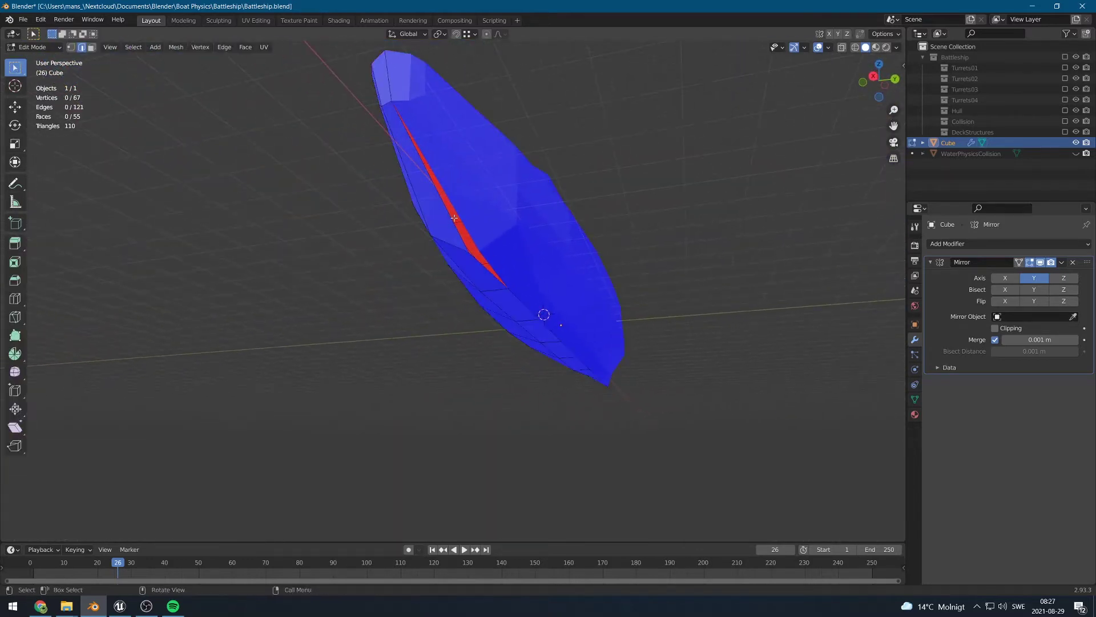
pyautogui.press('KP_Decimal')
pyautogui.moveTo(473, 265); pyautogui.dragTo(489, 228, button='middle')
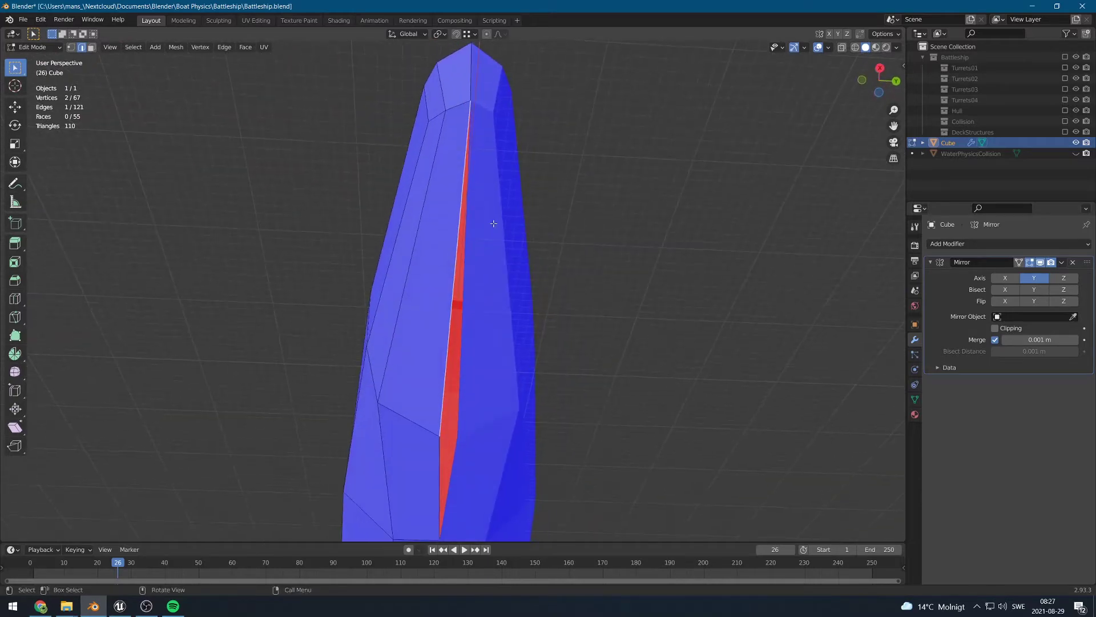
pyautogui.scroll(2, 490, 228)
pyautogui.moveTo(463, 356)
pyautogui.mouseDown(button='middle')
pyautogui.moveTo(529, 174)
pyautogui.moveTo(521, 128)
pyautogui.moveTo(584, 183)
pyautogui.moveTo(474, 158)
pyautogui.moveTo(450, 188)
pyautogui.moveTo(580, 249)
pyautogui.moveTo(494, 312)
pyautogui.moveTo(468, 230)
pyautogui.moveTo(475, 206)
pyautogui.mouseUp(button='middle')
pyautogui.press('z')
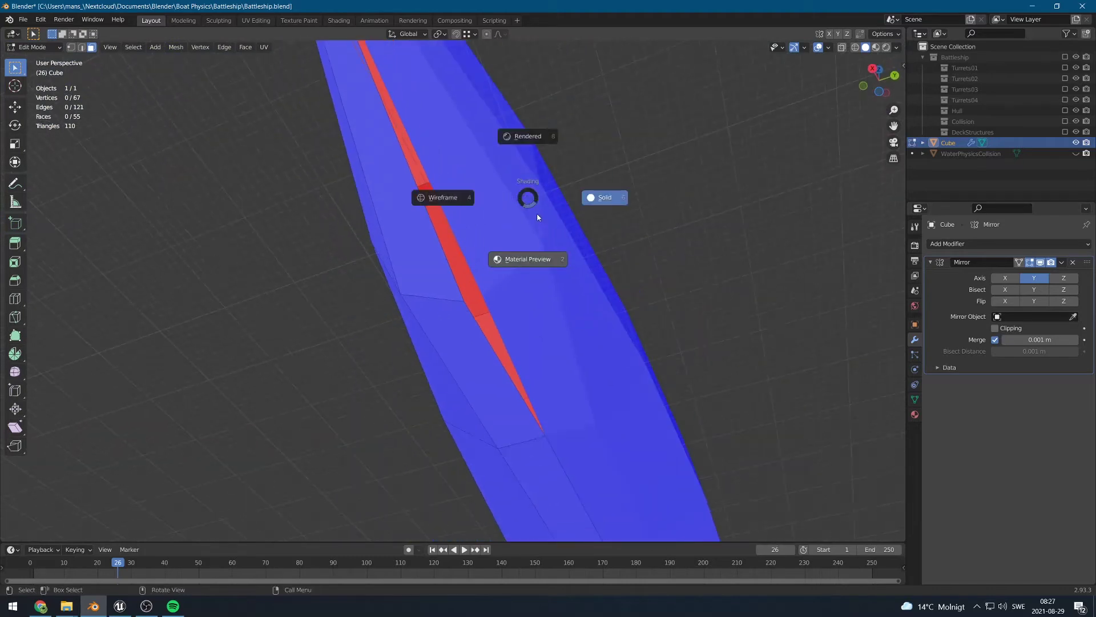
pyautogui.click(443, 192)
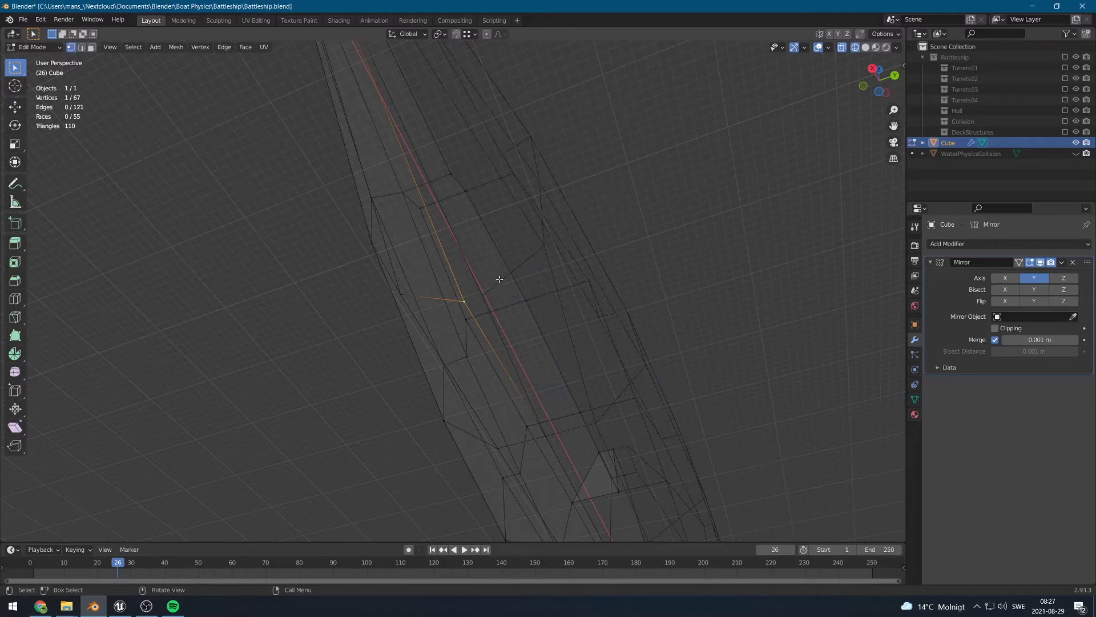
pyautogui.press('z')
pyautogui.click(588, 282)
pyautogui.moveTo(497, 267)
pyautogui.mouseDown(button='middle')
pyautogui.moveTo(502, 179)
pyautogui.moveTo(500, 252)
pyautogui.moveTo(480, 304)
pyautogui.moveTo(450, 322)
pyautogui.moveTo(431, 318)
pyautogui.moveTo(504, 309)
pyautogui.moveTo(514, 296)
pyautogui.moveTo(494, 235)
pyautogui.mouseUp(button='middle')
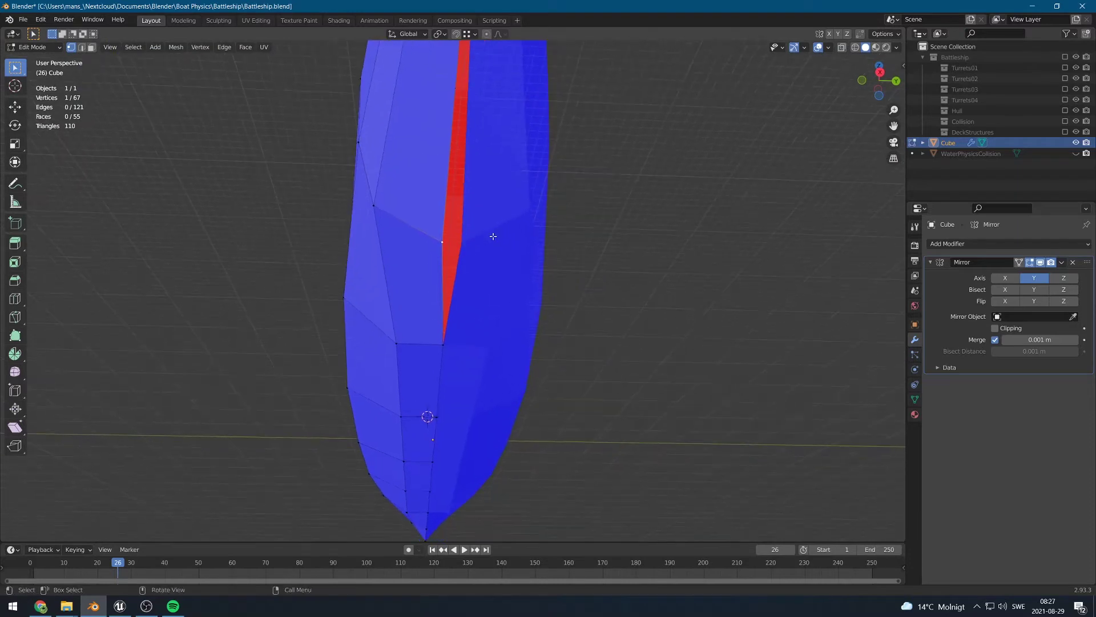
pyautogui.press('n')
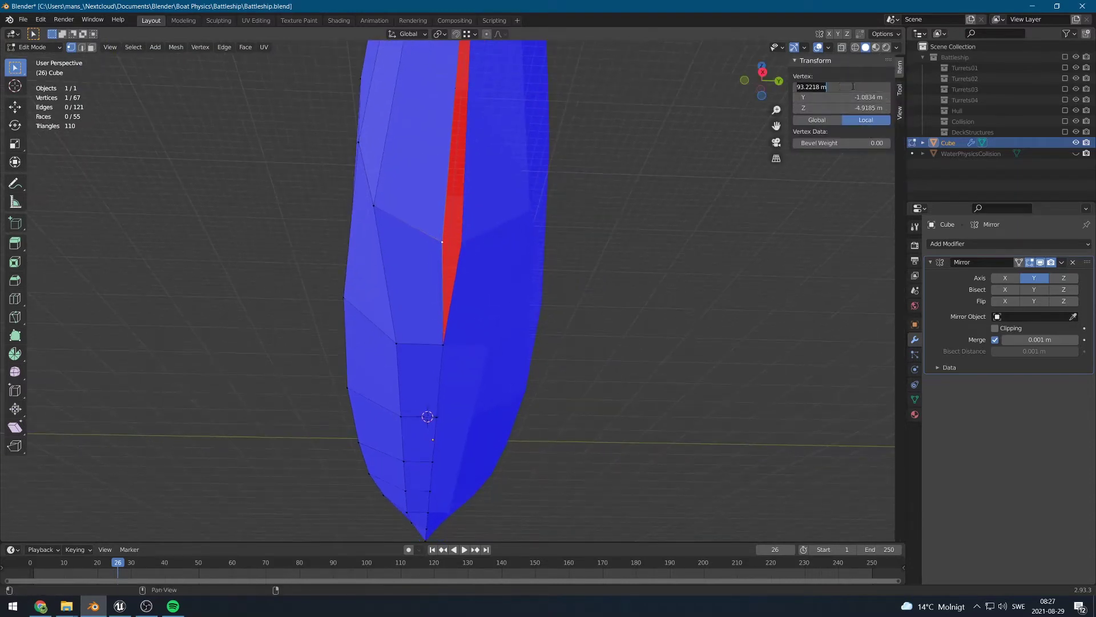
pyautogui.press('Return')
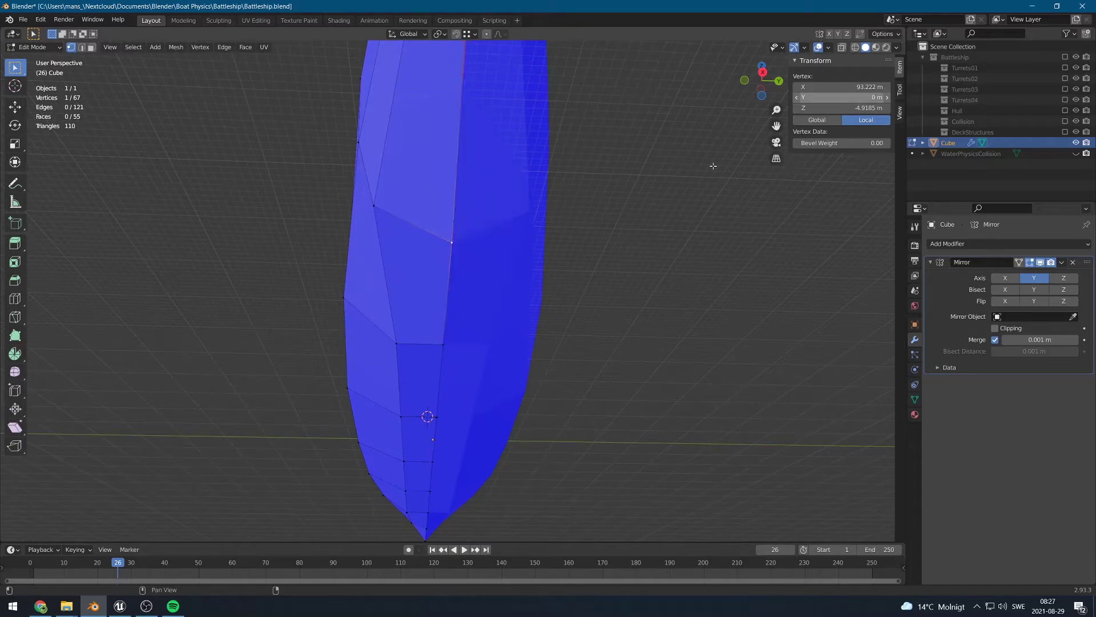
pyautogui.moveTo(498, 324); pyautogui.dragTo(609, 275, button='middle')
pyautogui.press('Tab')
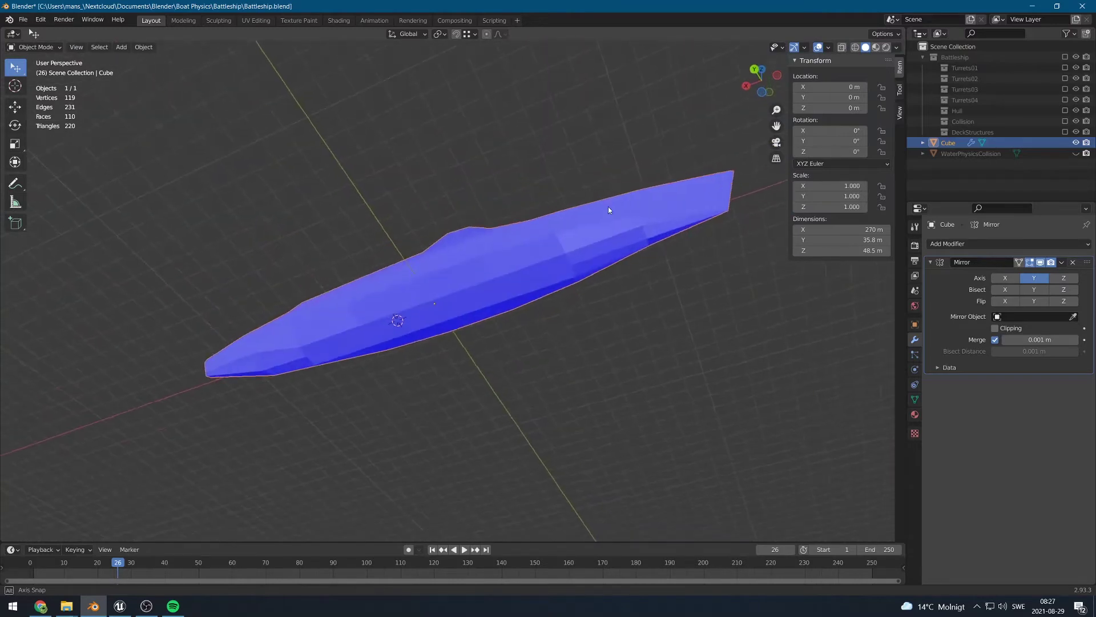
# Flip all normals of the collision mesh and look over the reversed face orientation in Object Mode.
pyautogui.moveTo(609, 207); pyautogui.dragTo(476, 236, button='middle')
pyautogui.press('Tab')
pyautogui.press('a')
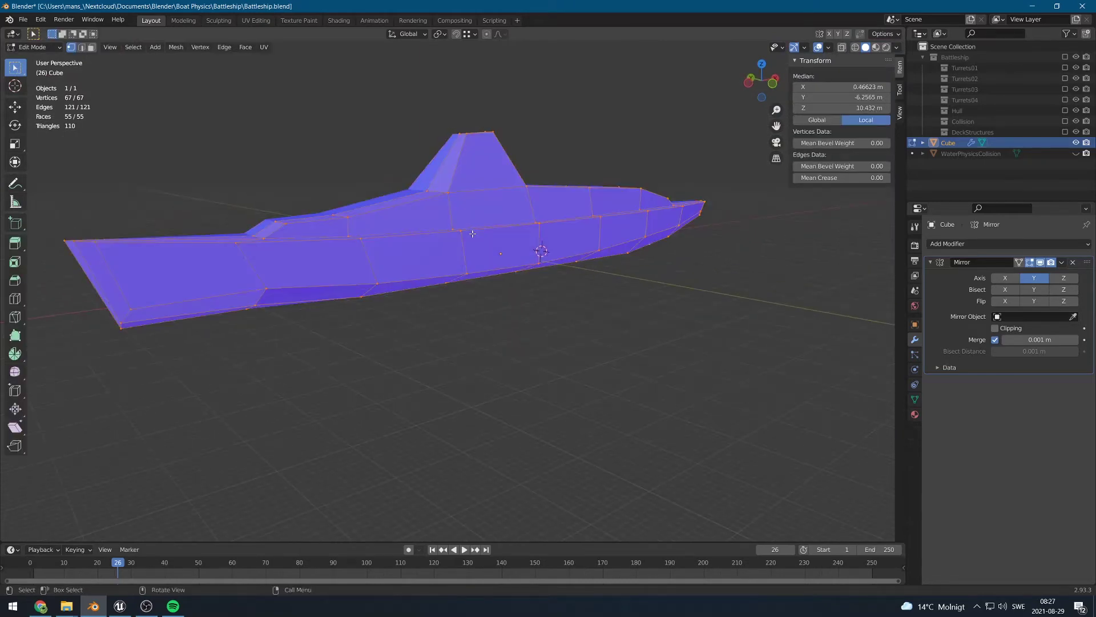
pyautogui.press('F3')
pyautogui.write('flip')
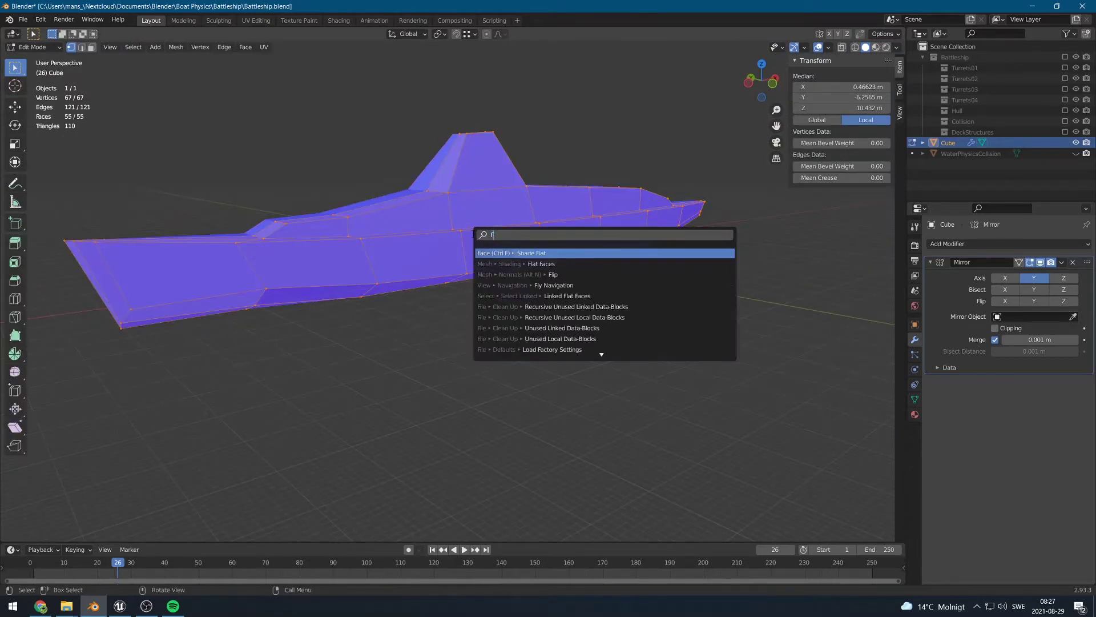
pyautogui.press('Return')
pyautogui.press('Tab')
pyautogui.moveTo(744, 310); pyautogui.dragTo(660, 281, button='middle')
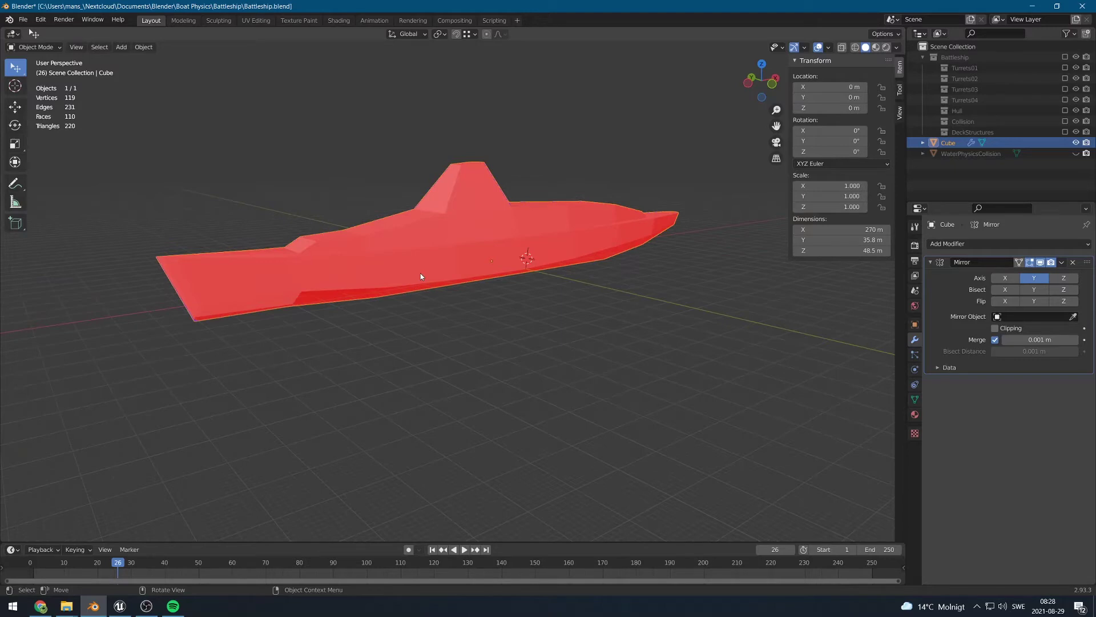
# Recalculate the normals of the entire collision mesh.
pyautogui.press('Tab')
pyautogui.moveTo(420, 274); pyautogui.dragTo(426, 275, button='middle')
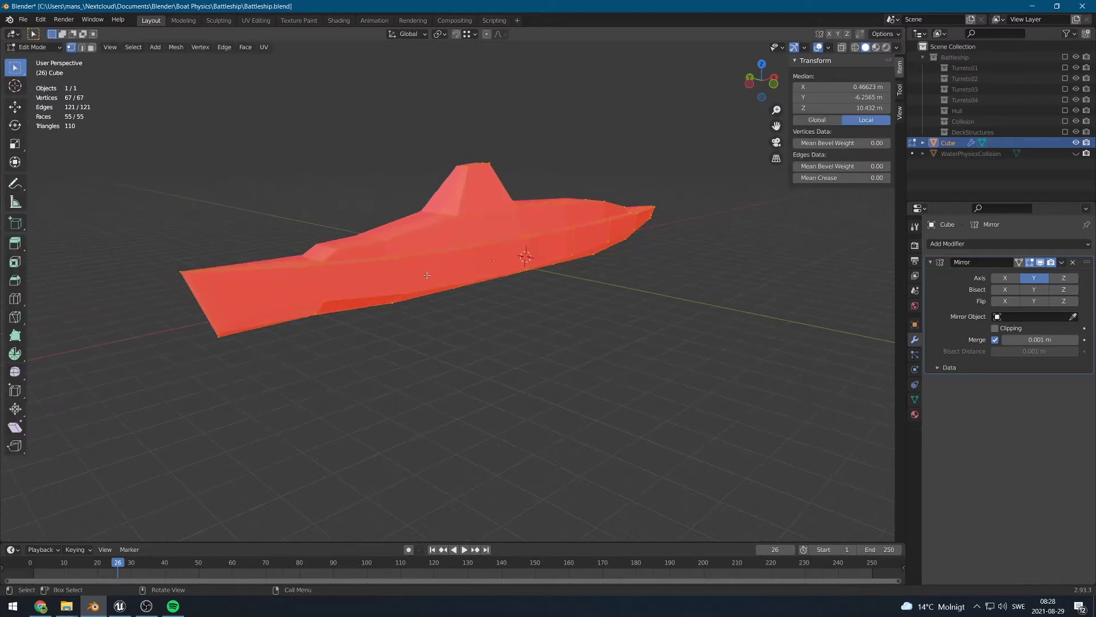
pyautogui.press('F3')
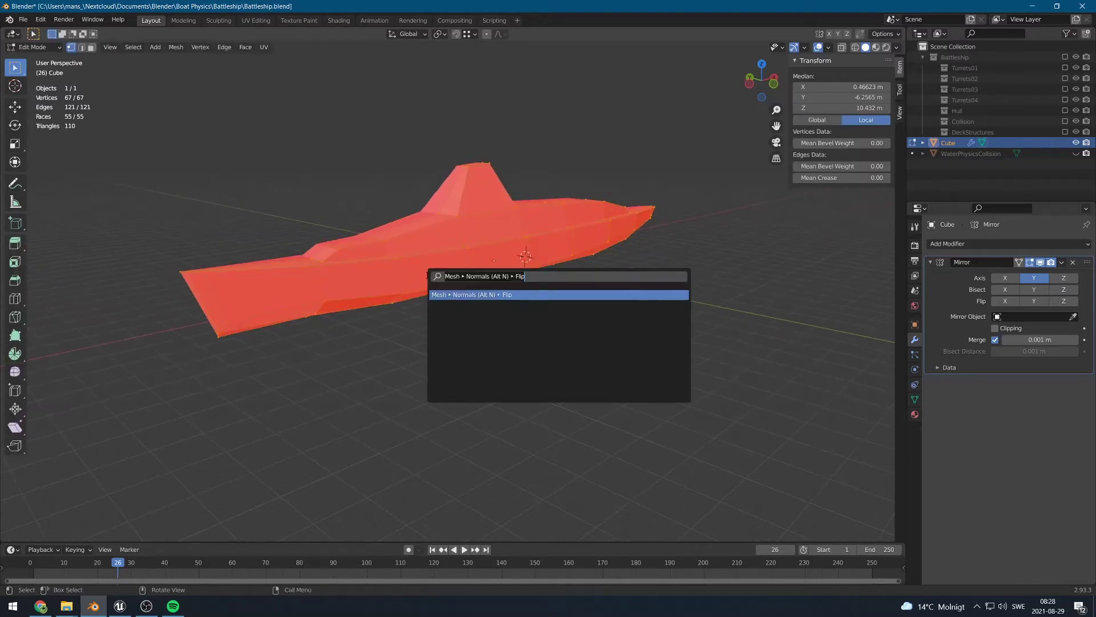
pyautogui.write('recalc')
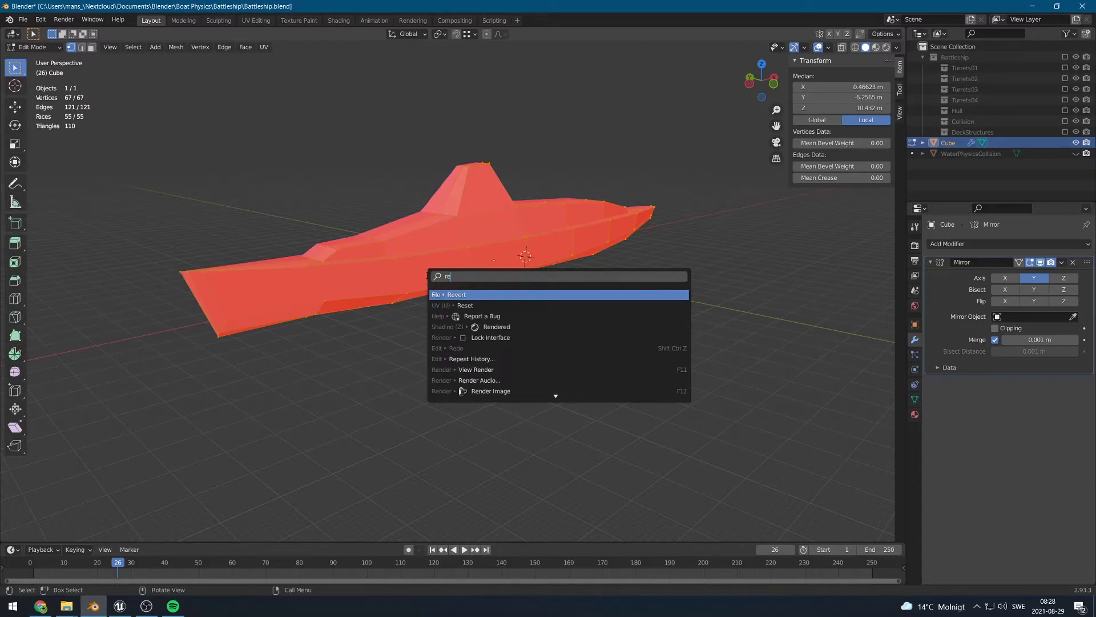
pyautogui.press('Return')
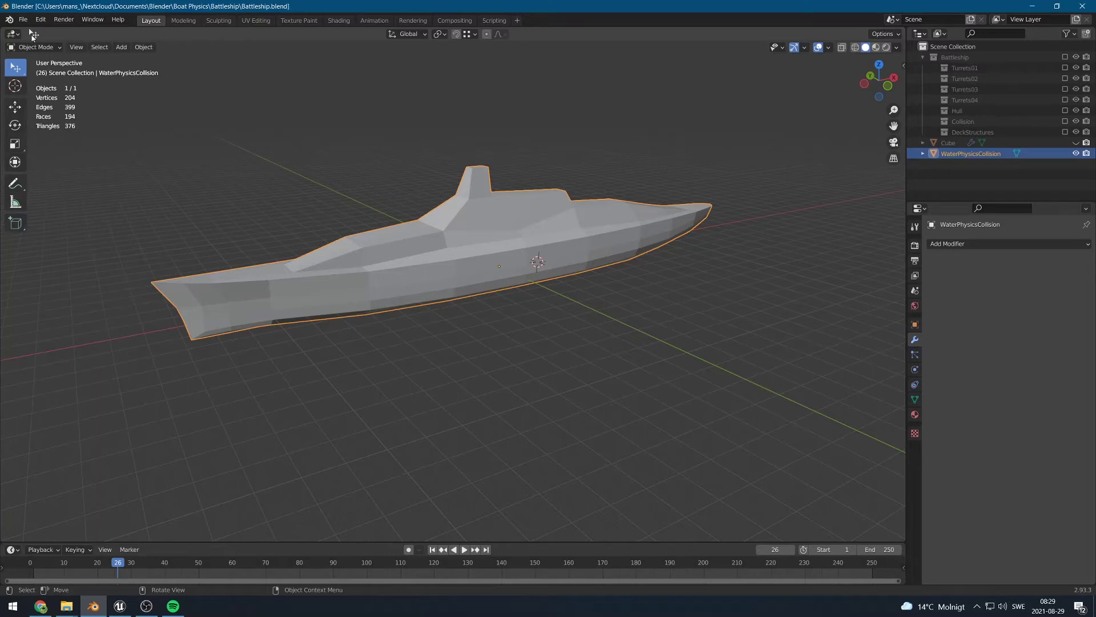
# Export only the selected WaterPhysicsCollision mesh to the Battleship folder as SM_Battleship_WaterHull.fbx.
pyautogui.click(24, 20)
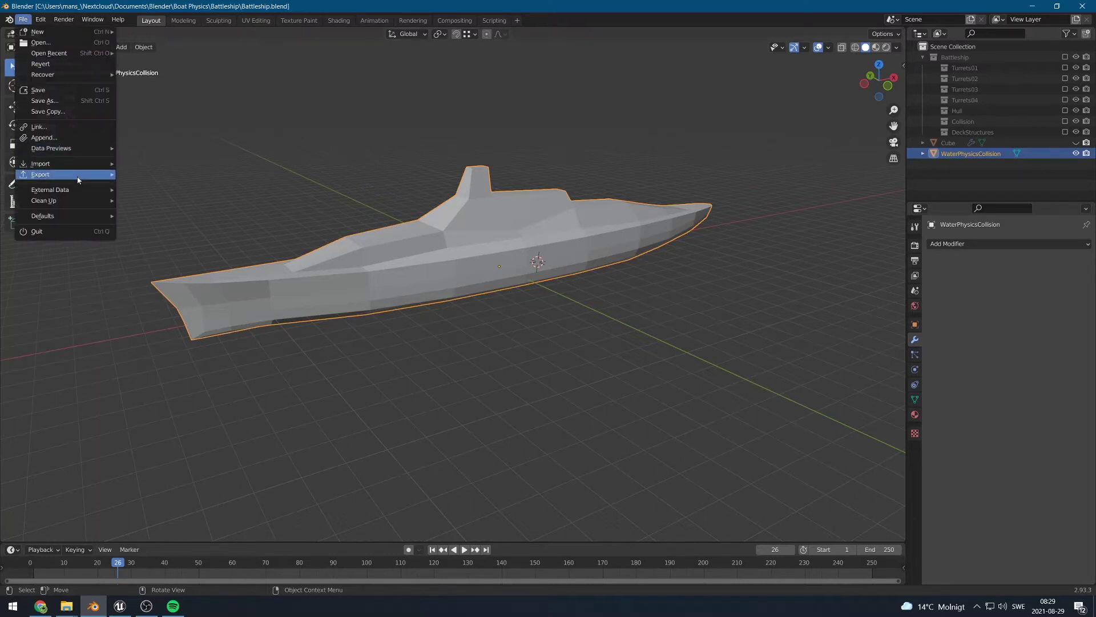
pyautogui.moveTo(88, 175)
pyautogui.click(172, 262)
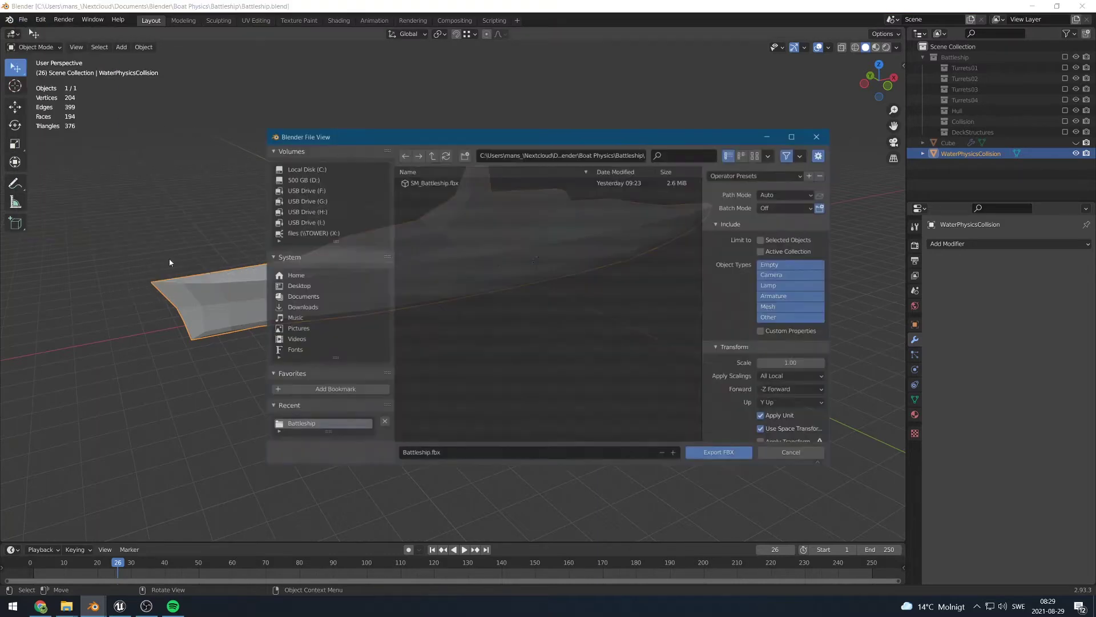
pyautogui.click(762, 239)
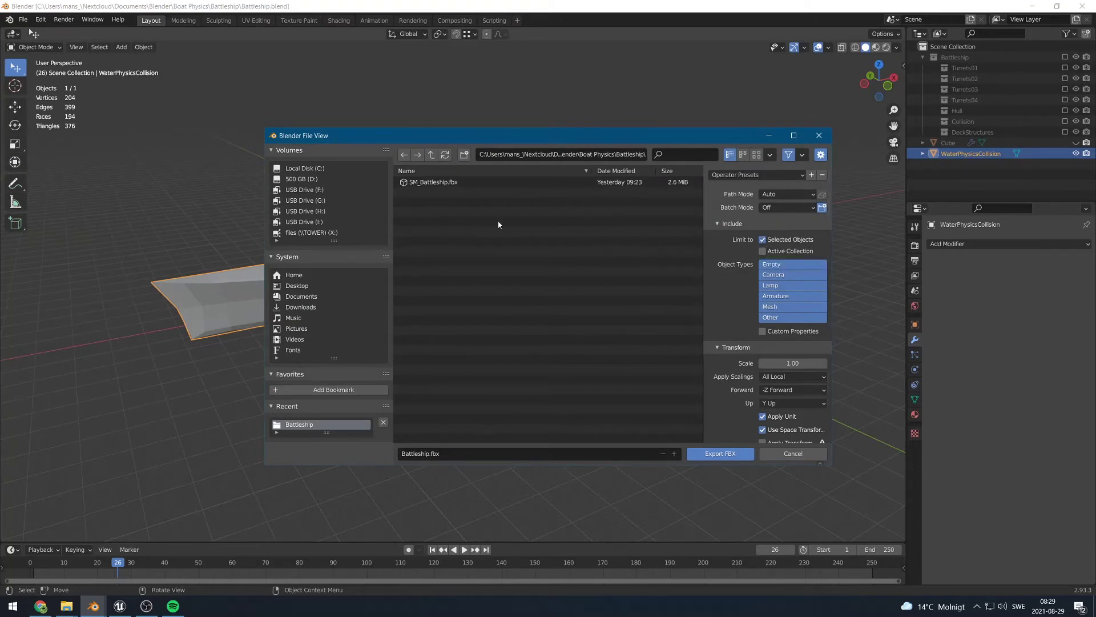
pyautogui.click(485, 182)
pyautogui.click(445, 451)
pyautogui.click(439, 454)
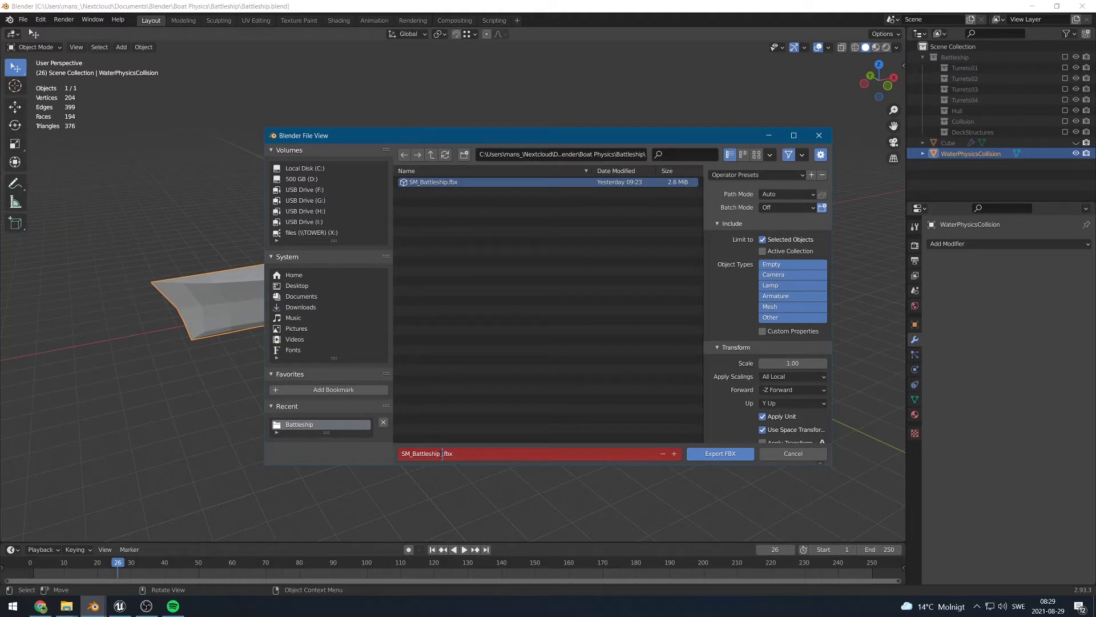
pyautogui.write('_WaterHull')
pyautogui.click(725, 454)
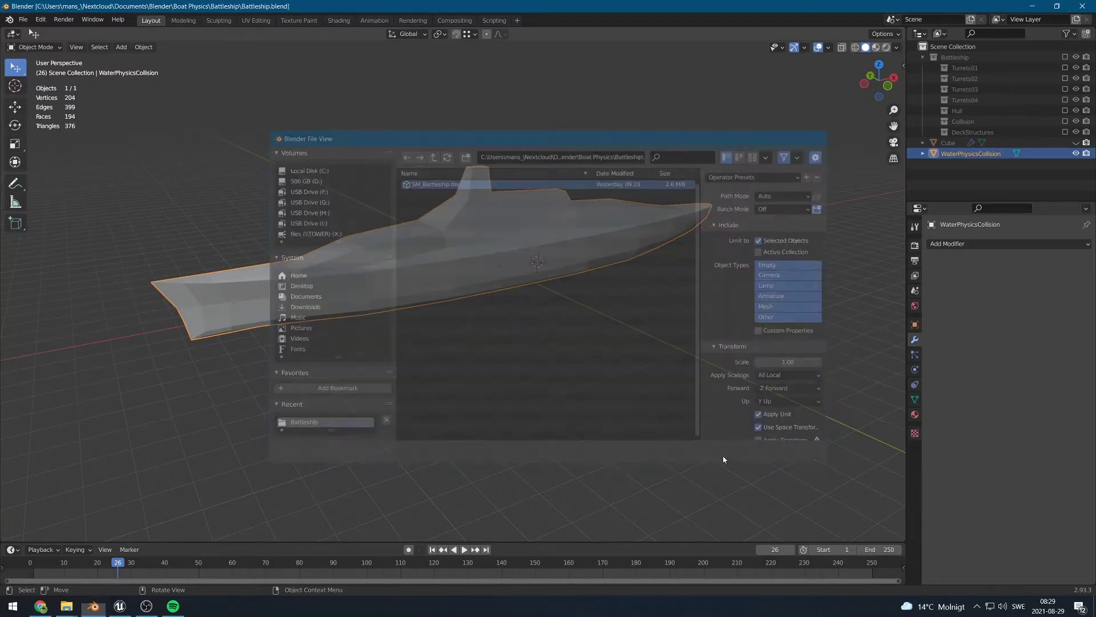
# Switch to Unreal Editor and bring SM_Battleship_WaterHull.fbx from the Battleship folder into the BoatMesh content folder.
pyautogui.hotkey('alt', 'Tab')
pyautogui.click(57, 7)
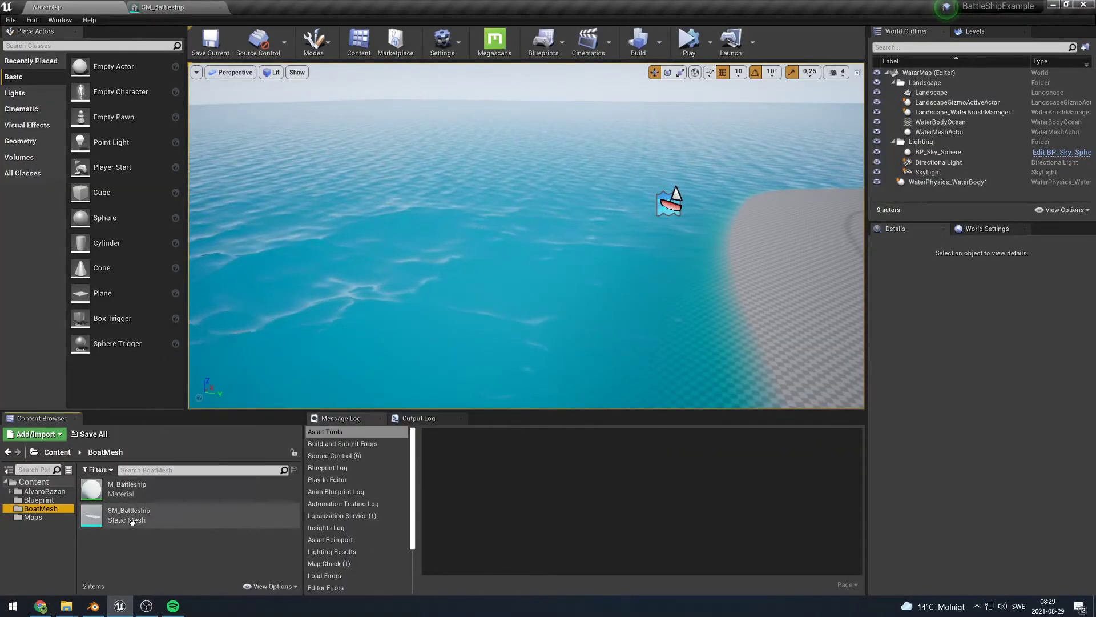
pyautogui.click(89, 611)
pyautogui.moveTo(67, 607)
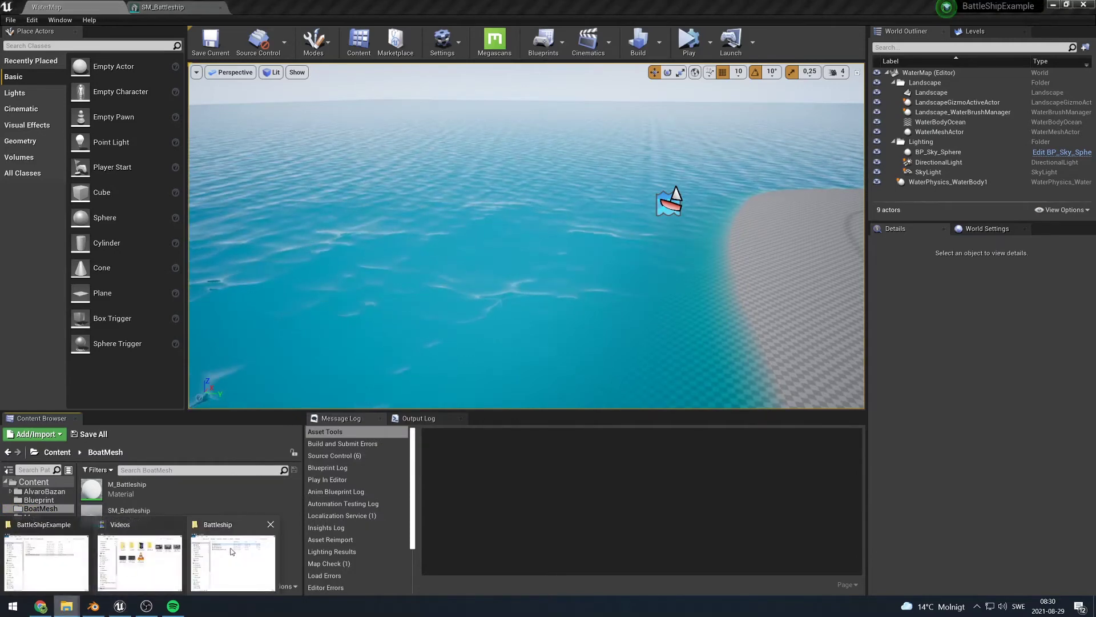
pyautogui.click(228, 550)
pyautogui.click(440, 205)
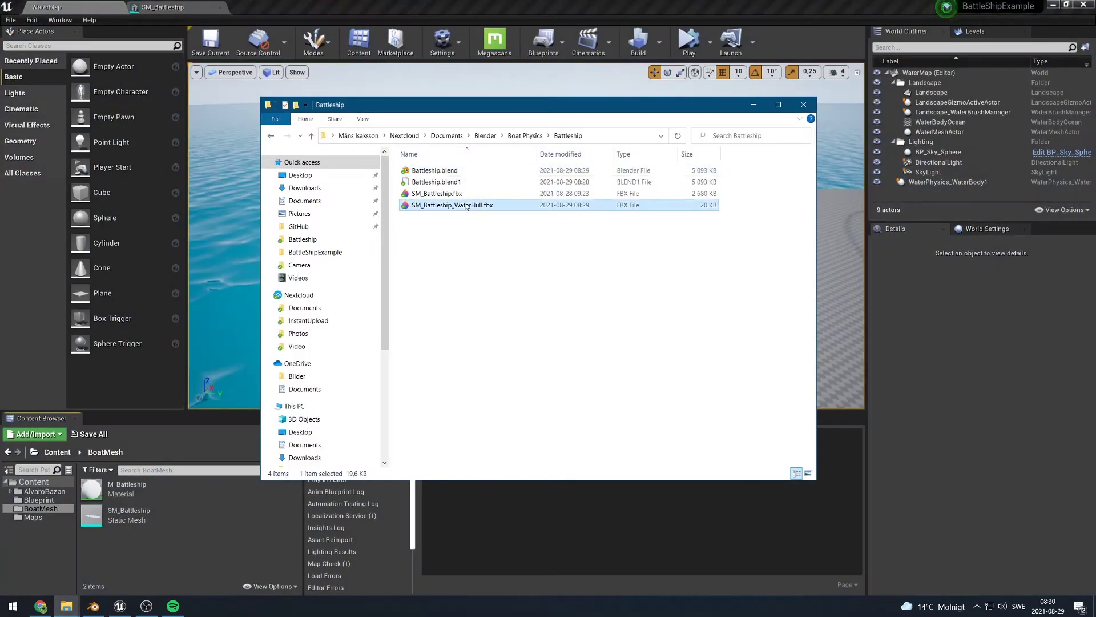
pyautogui.moveTo(441, 206); pyautogui.dragTo(139, 553)
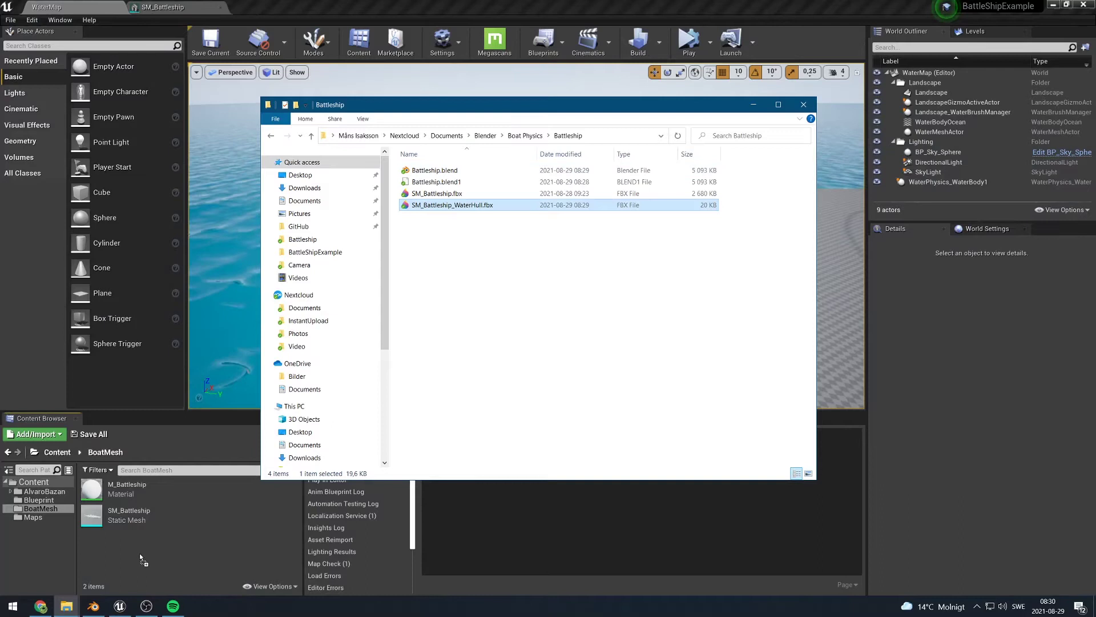
# Review the FBX options and import the water hull as a static mesh with Skeletal Mesh and Generate Missing Collision off.
pyautogui.click(483, 511)
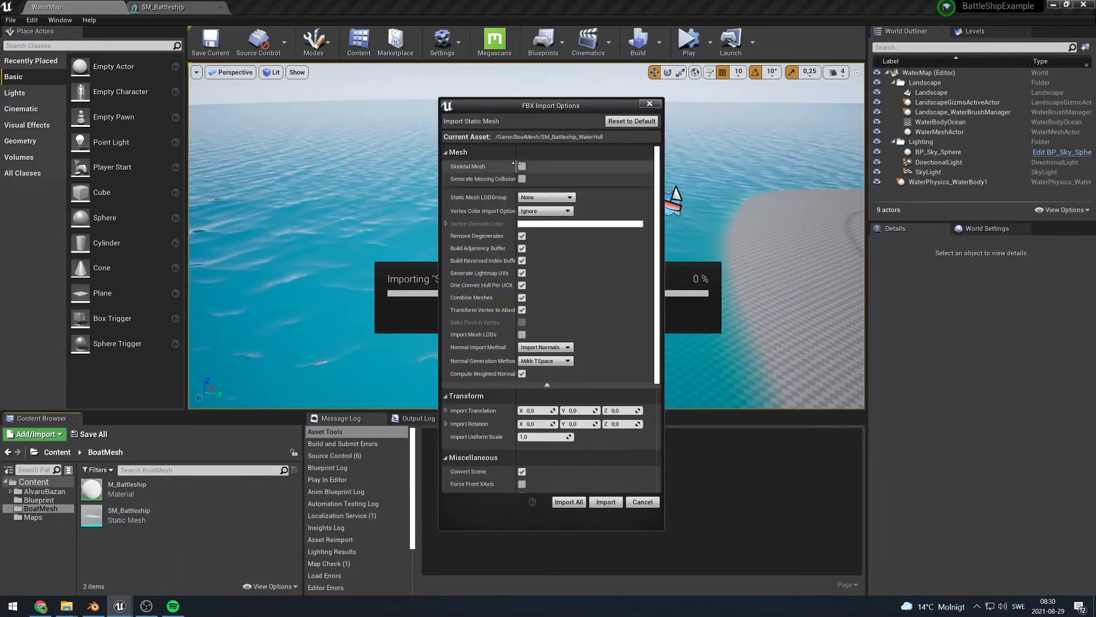
pyautogui.moveTo(515, 165); pyautogui.dragTo(518, 166)
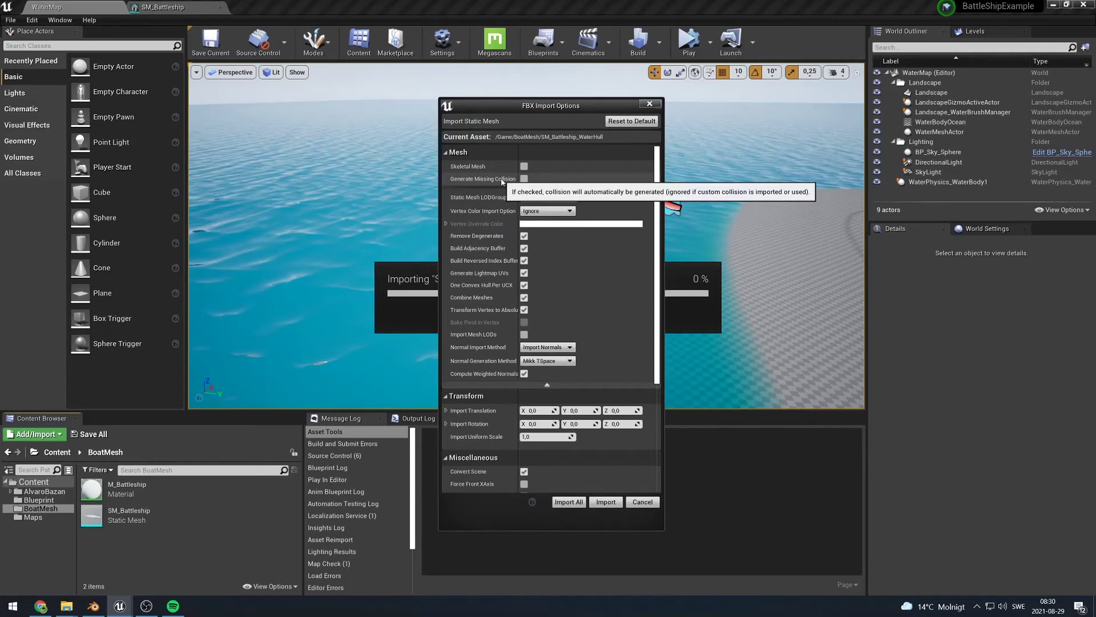
pyautogui.scroll(-3, 498, 226)
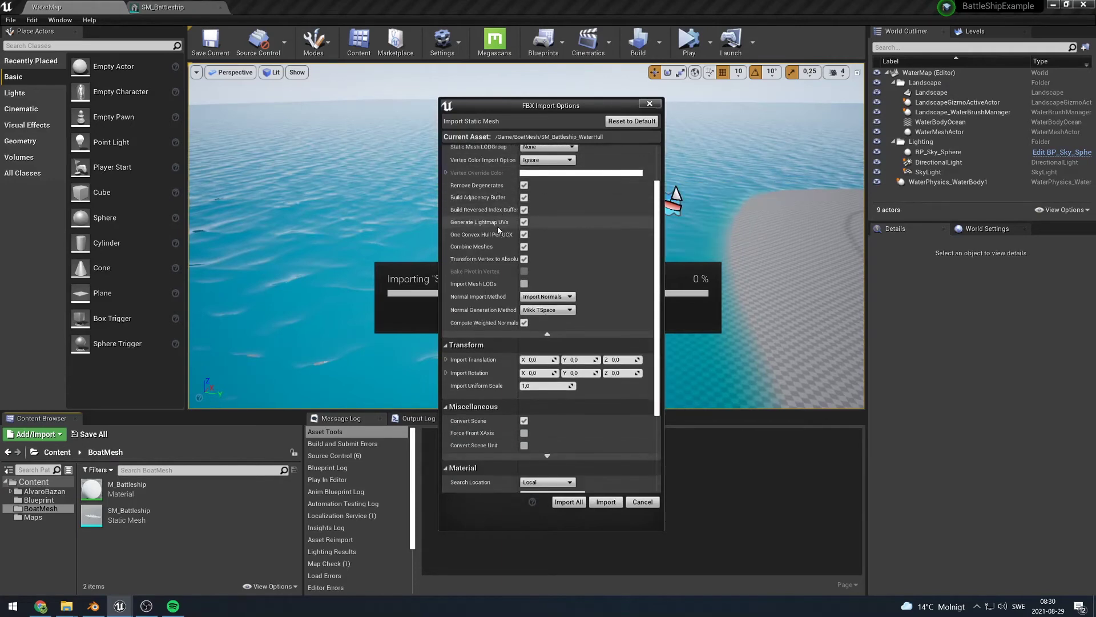
pyautogui.scroll(-6, 497, 230)
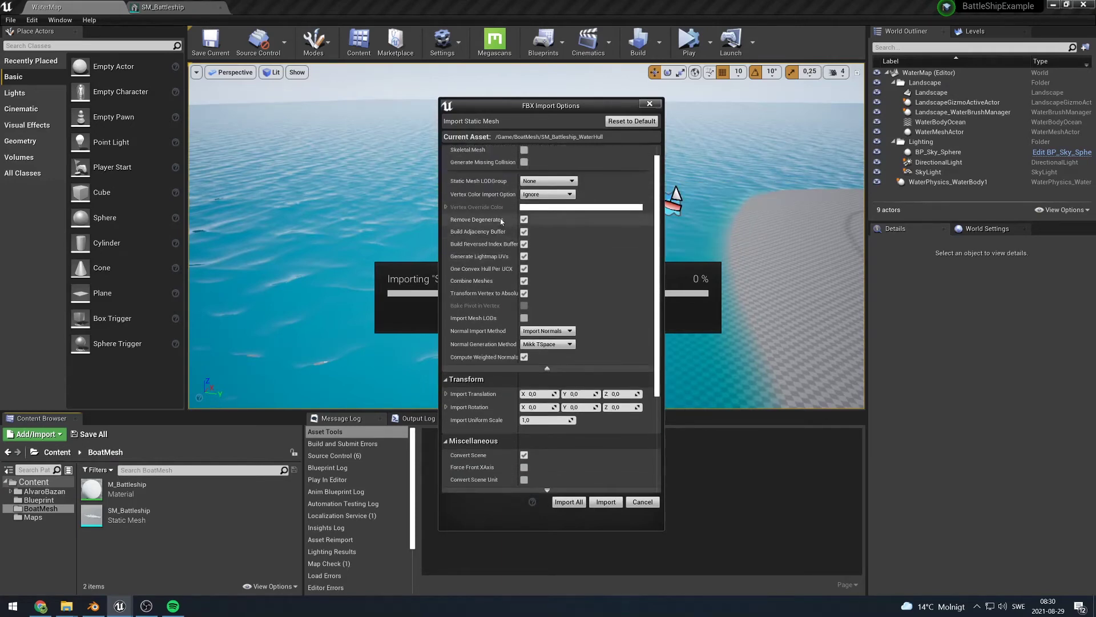
pyautogui.click(605, 502)
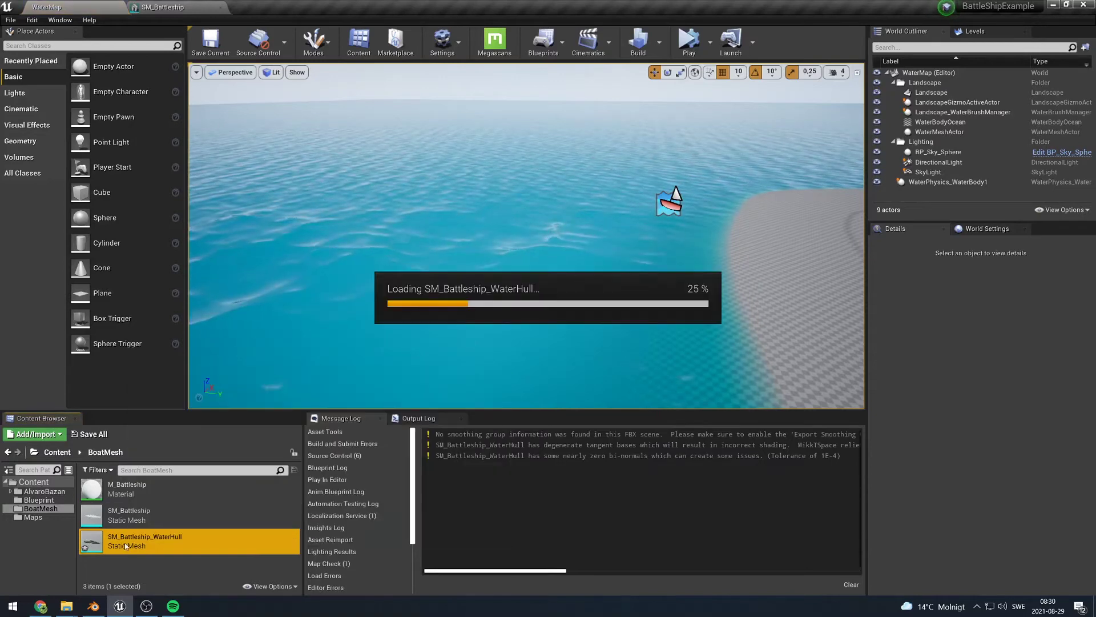
# Inspect the imported SM_Battleship_WaterHull mesh and compare it with the detailed SM_Battleship mesh.
pyautogui.moveTo(274, 400); pyautogui.dragTo(343, 417, button='right')
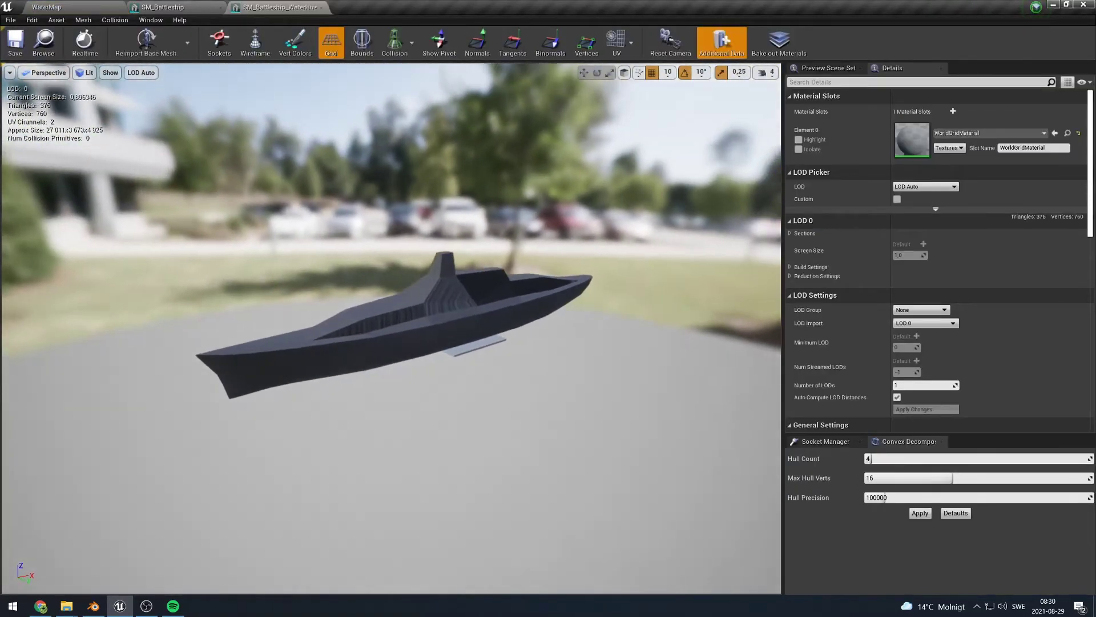
pyautogui.click(165, 7)
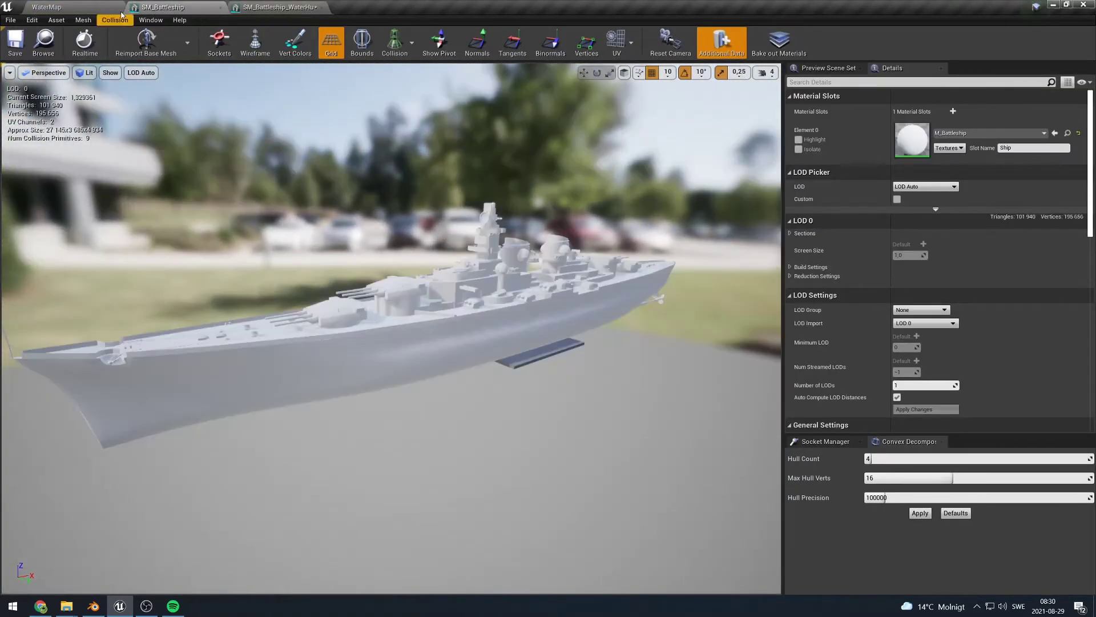
pyautogui.click(80, 5)
pyautogui.click(200, 9)
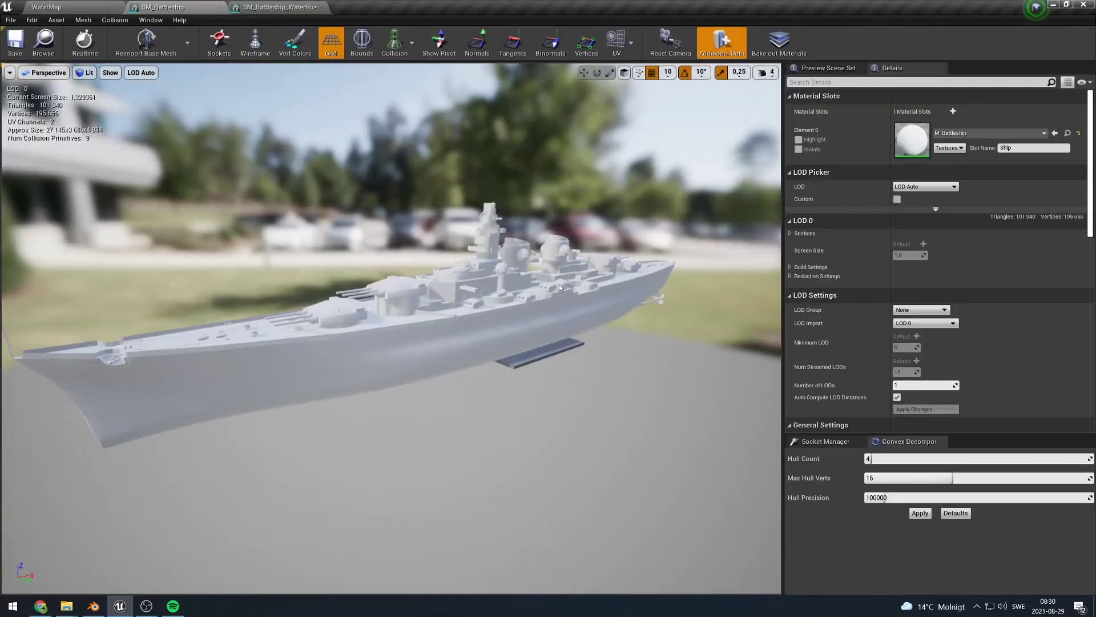
# Create an Actor Blueprint named BP_Battleship in the Blueprint content folder.
pyautogui.click(82, 5)
pyautogui.click(42, 517)
pyautogui.click(42, 500)
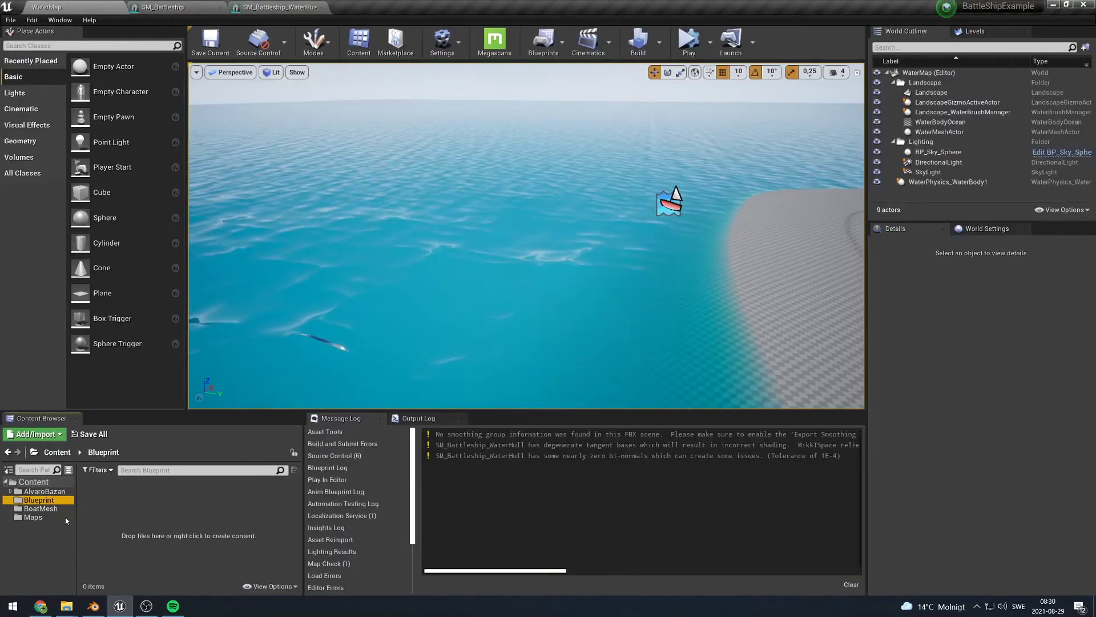
pyautogui.rightClick(127, 528)
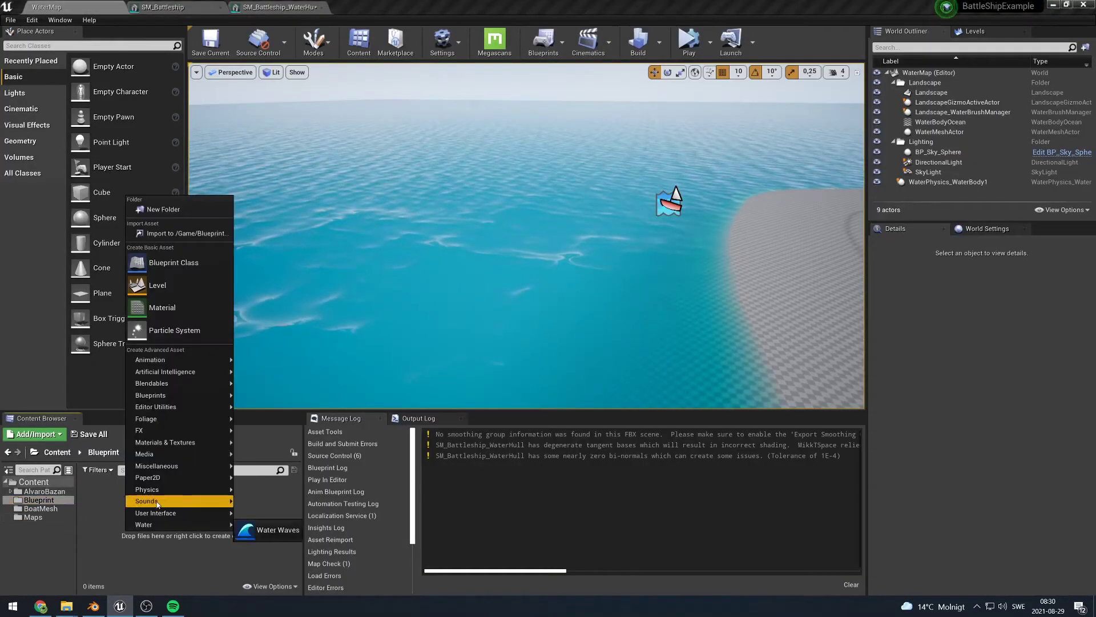
pyautogui.click(176, 264)
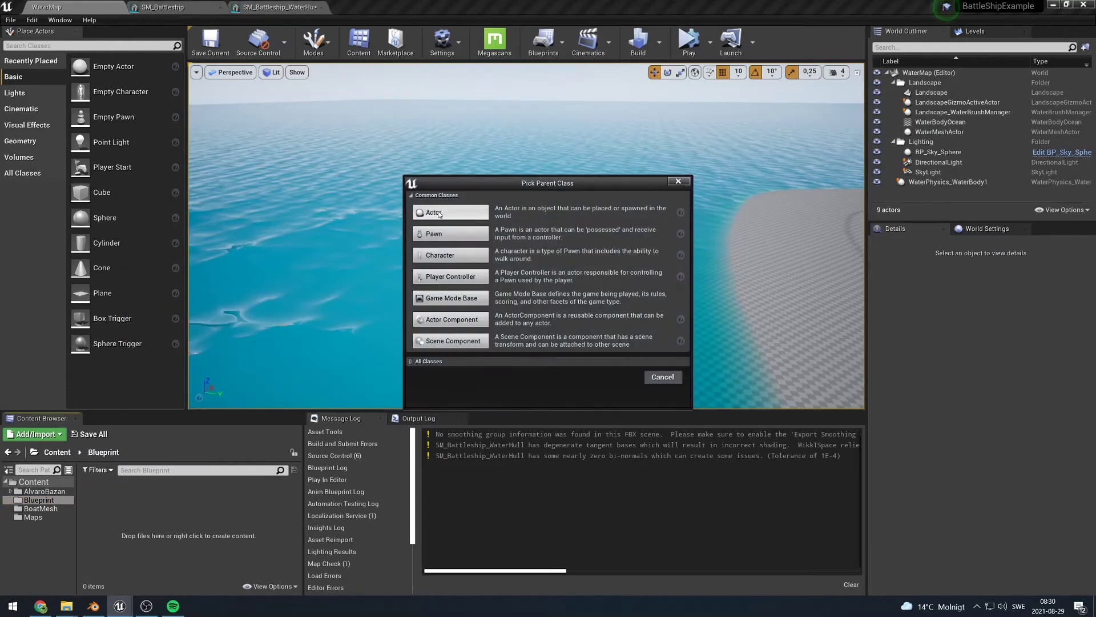
pyautogui.click(450, 212)
pyautogui.write('BP_')
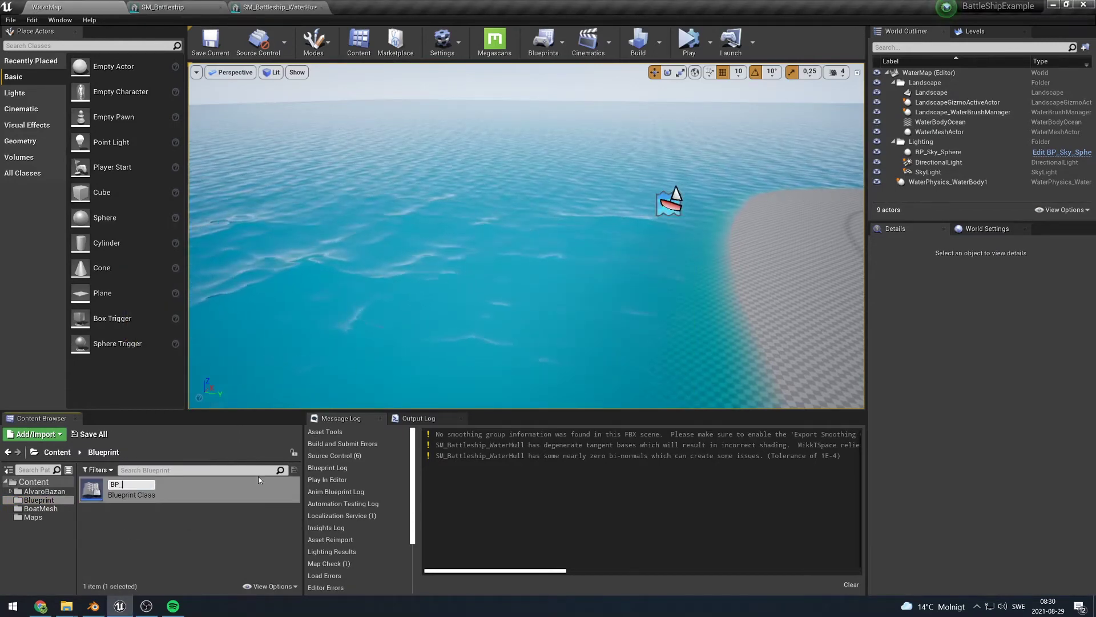
pyautogui.write('Battleship')
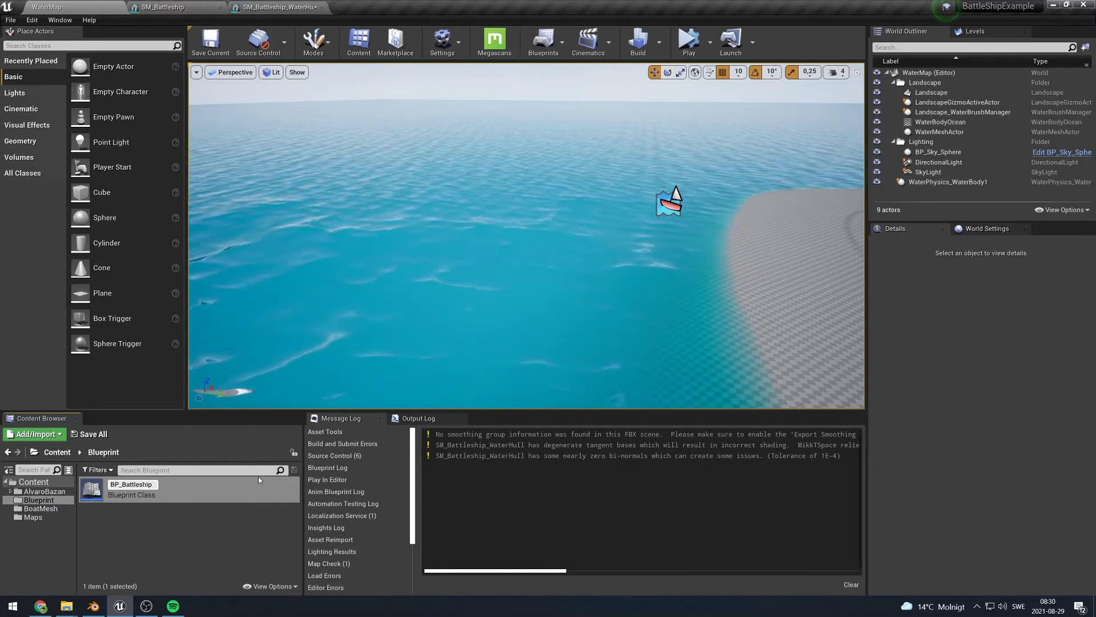
pyautogui.press('Return')
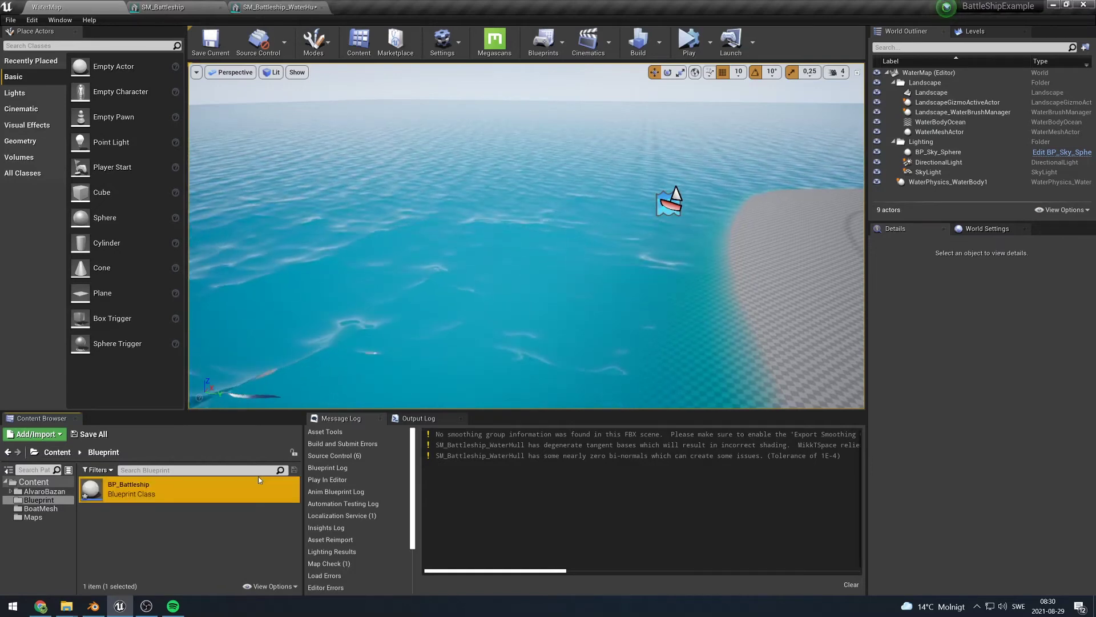
# Open BP_Battleship, add a Static Mesh component and make it the root in place of the default scene root.
pyautogui.doubleClick(259, 479)
pyautogui.click(67, 47)
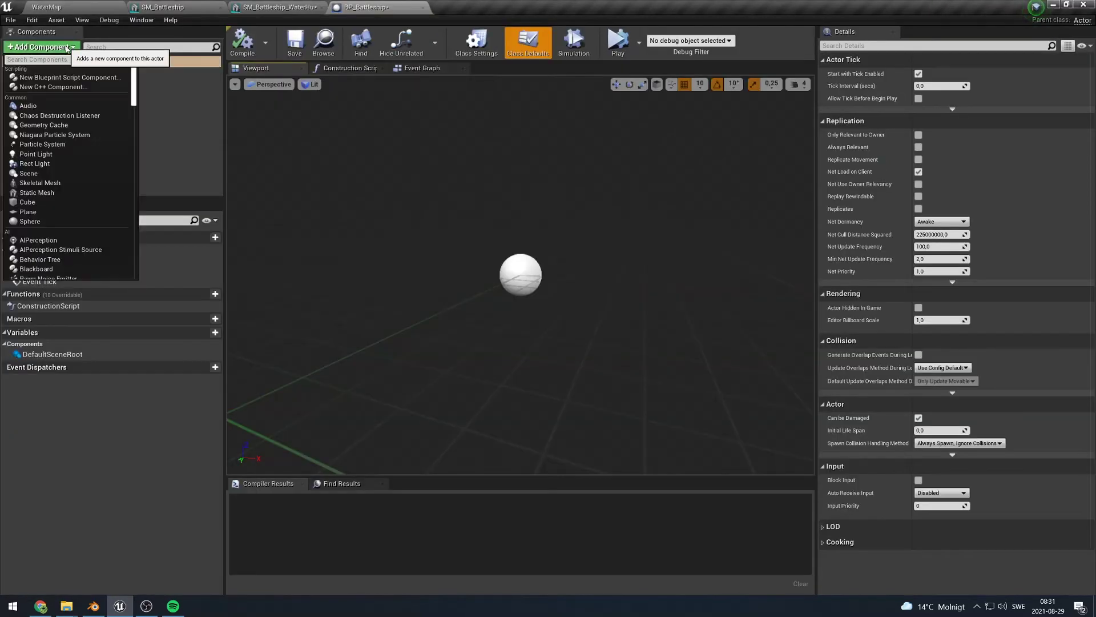
pyautogui.write('static')
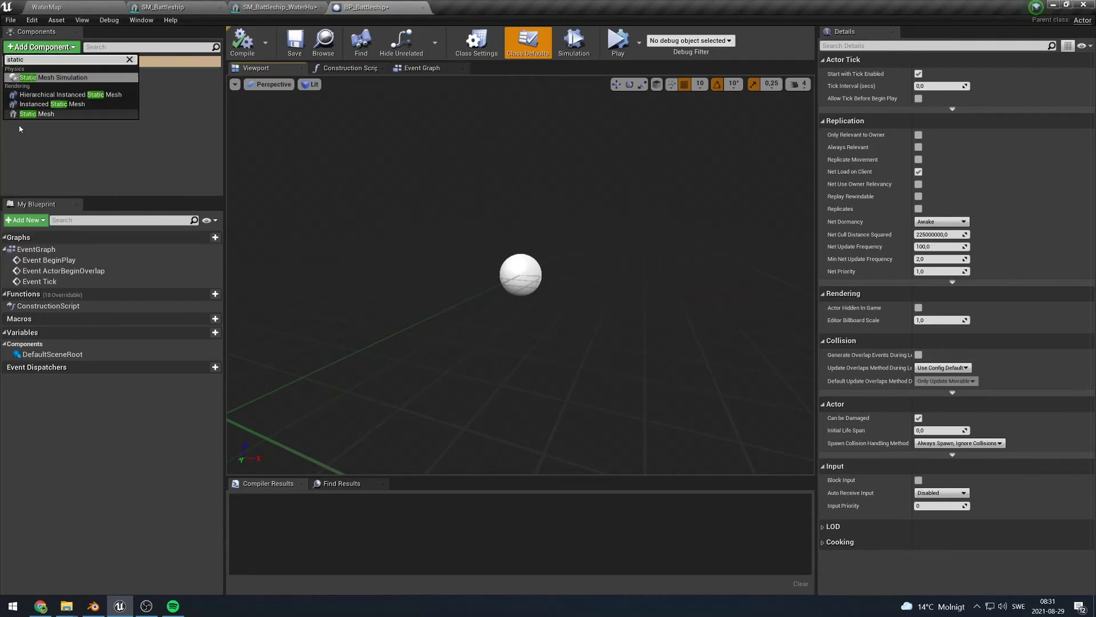
pyautogui.click(36, 114)
pyautogui.moveTo(34, 85); pyautogui.dragTo(35, 77)
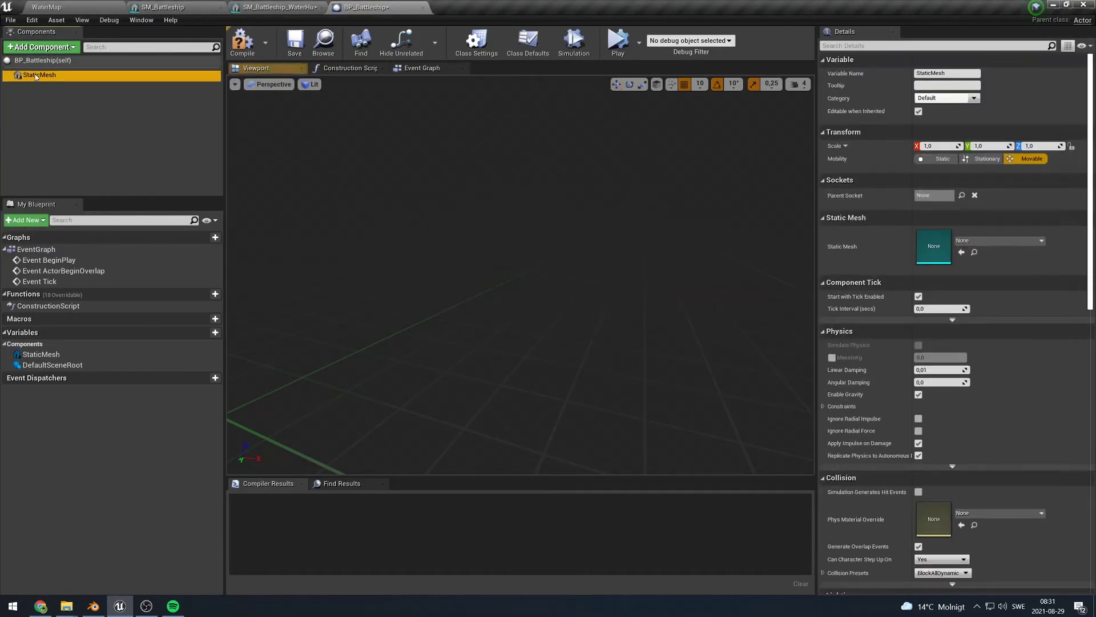
# Assign the SM_Battleship mesh to the root static mesh component.
pyautogui.click(976, 241)
pyautogui.write('battle')
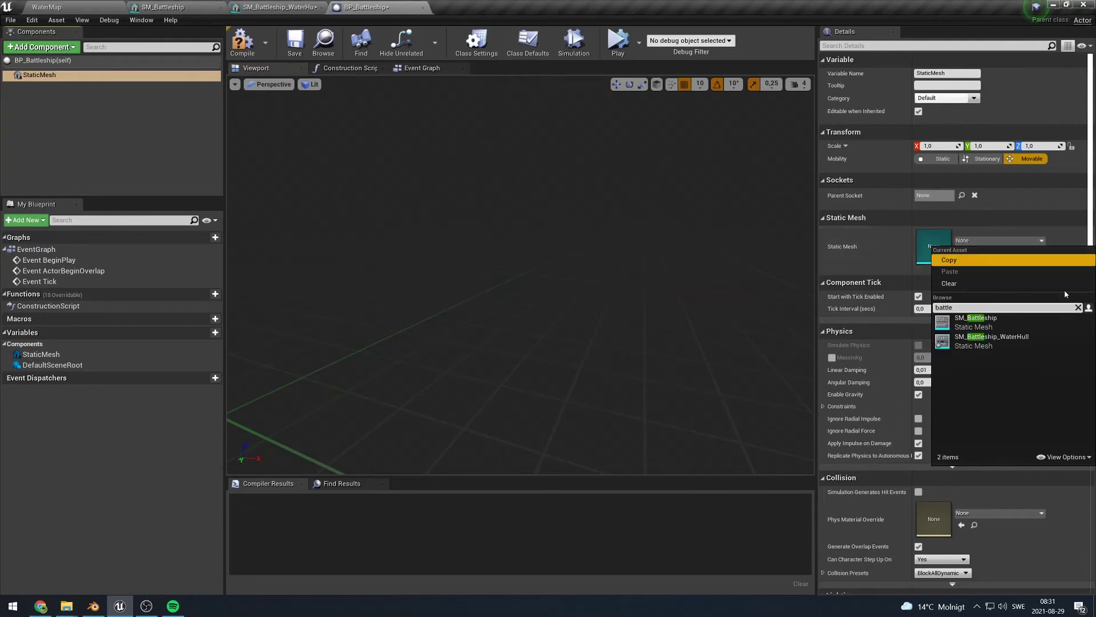
pyautogui.click(975, 318)
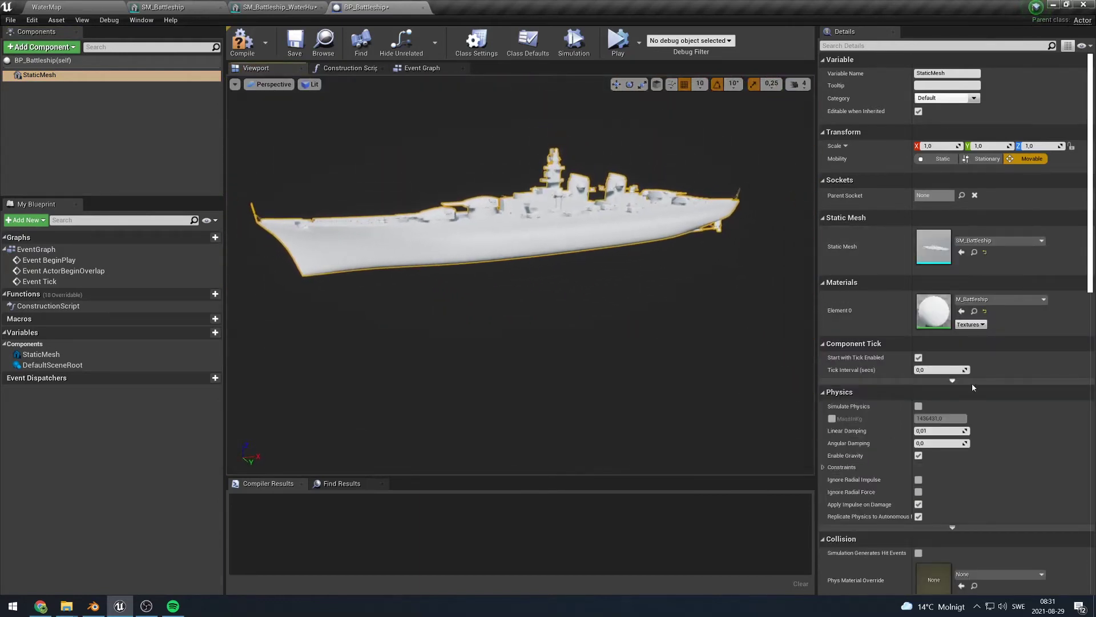
# Enable Simulate Physics on the battleship's static mesh component, then compile and save the Blueprint.
pyautogui.scroll(-1, 919, 400)
pyautogui.click(919, 390)
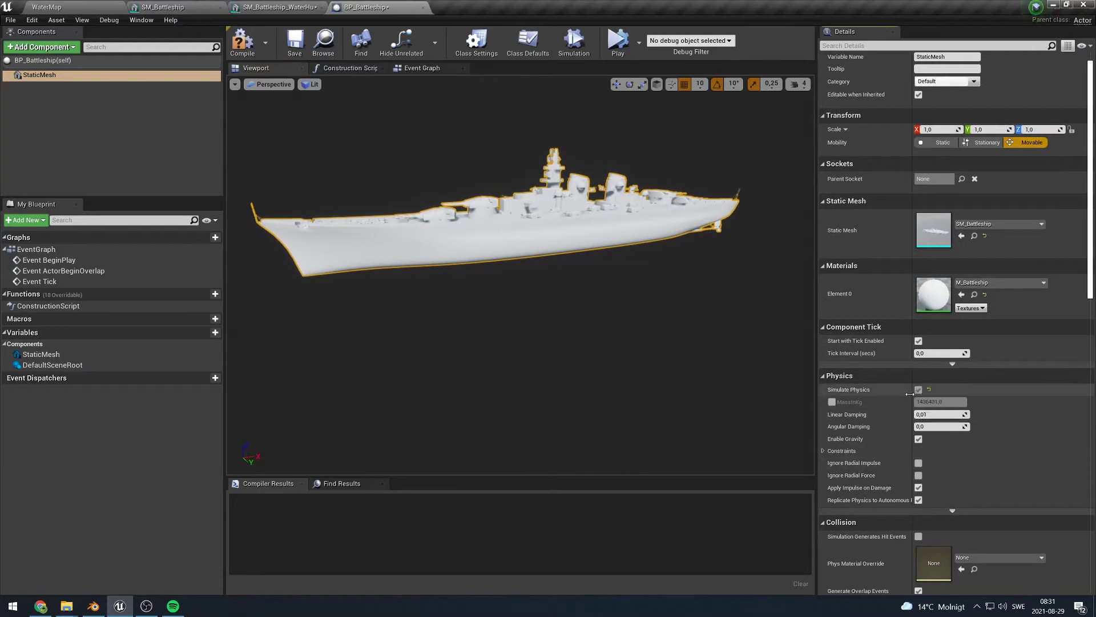
pyautogui.scroll(-5, 880, 434)
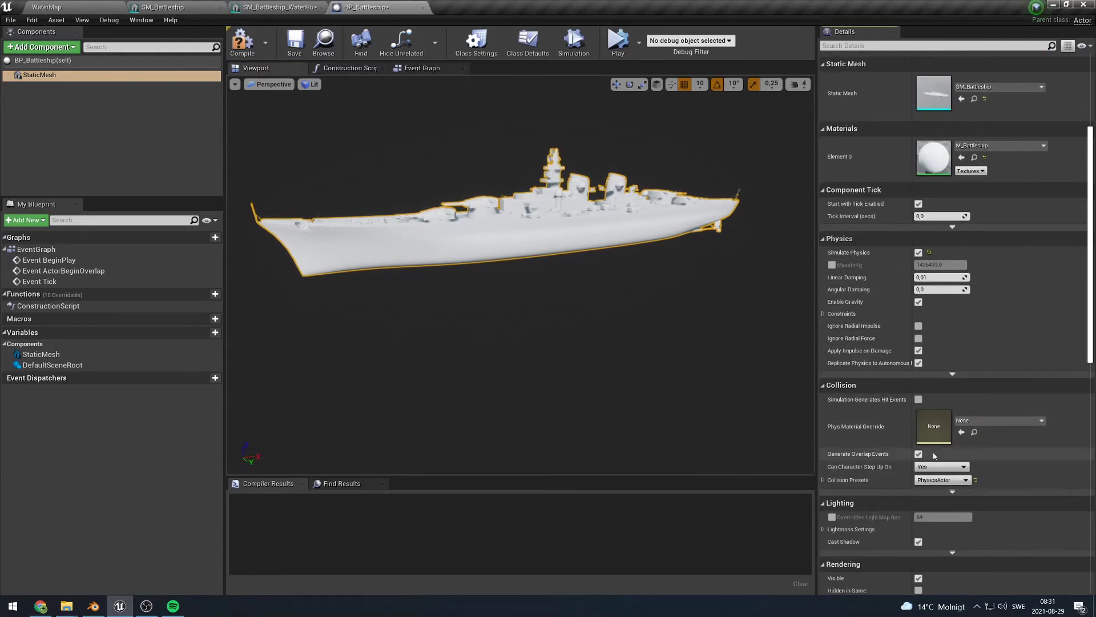
pyautogui.moveTo(681, 301); pyautogui.dragTo(676, 271, button='right')
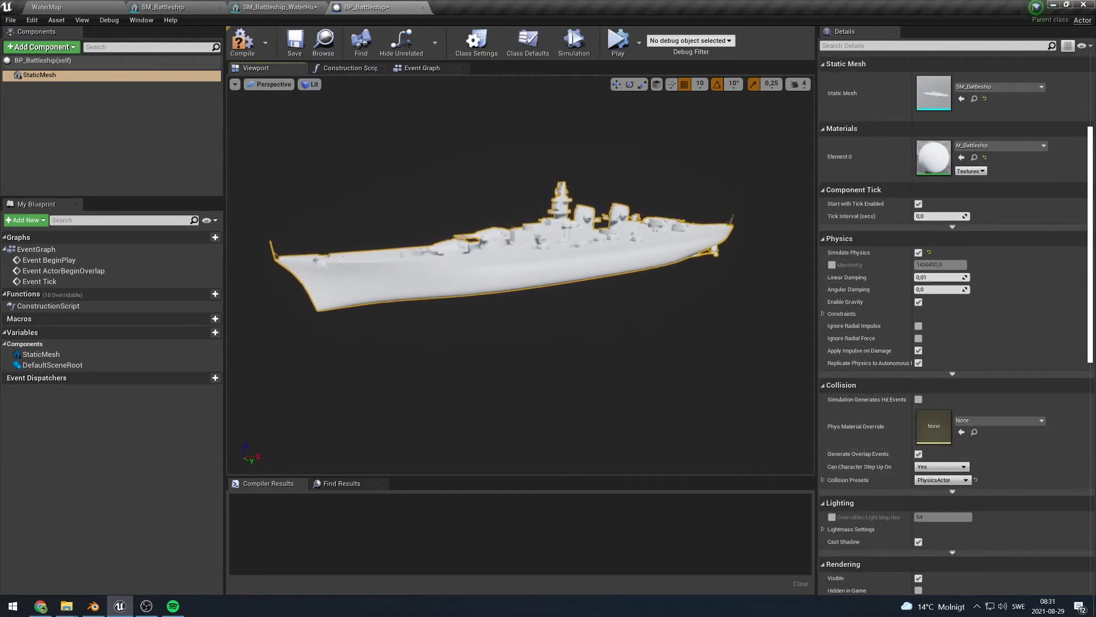
pyautogui.click(295, 43)
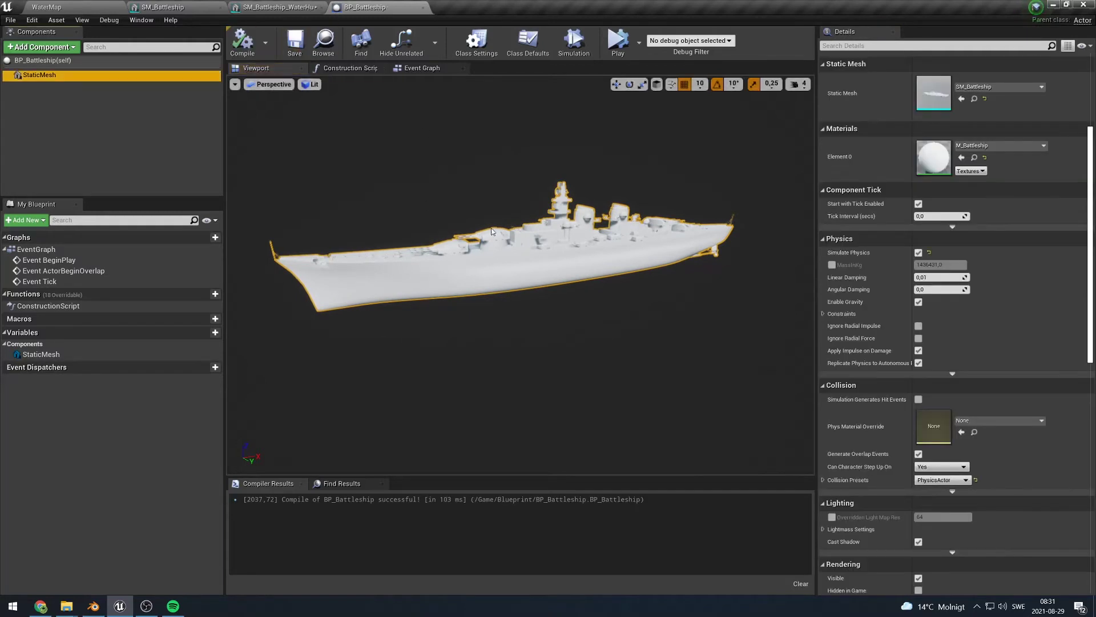
# Enable the static mesh's mass override and look up the ship's displacement on the Iowa-class battleship Wikipedia page in the browser.
pyautogui.click(831, 265)
pyautogui.moveTo(628, 233)
pyautogui.mouseDown(button='right')
pyautogui.moveTo(639, 233)
pyautogui.moveTo(629, 233)
pyautogui.mouseUp(button='right')
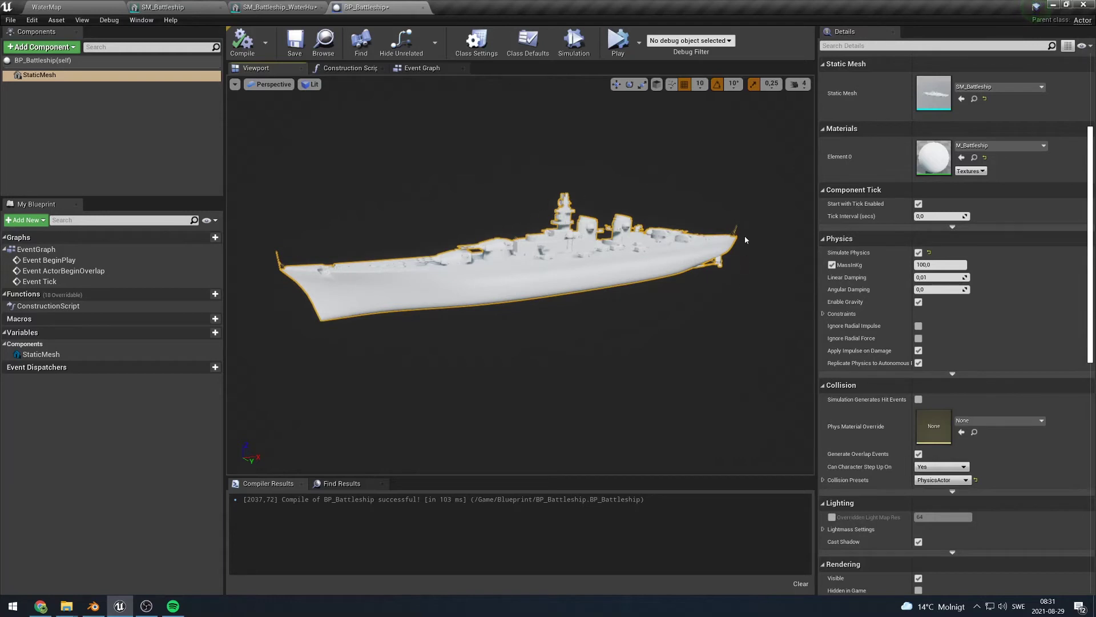
pyautogui.click(41, 606)
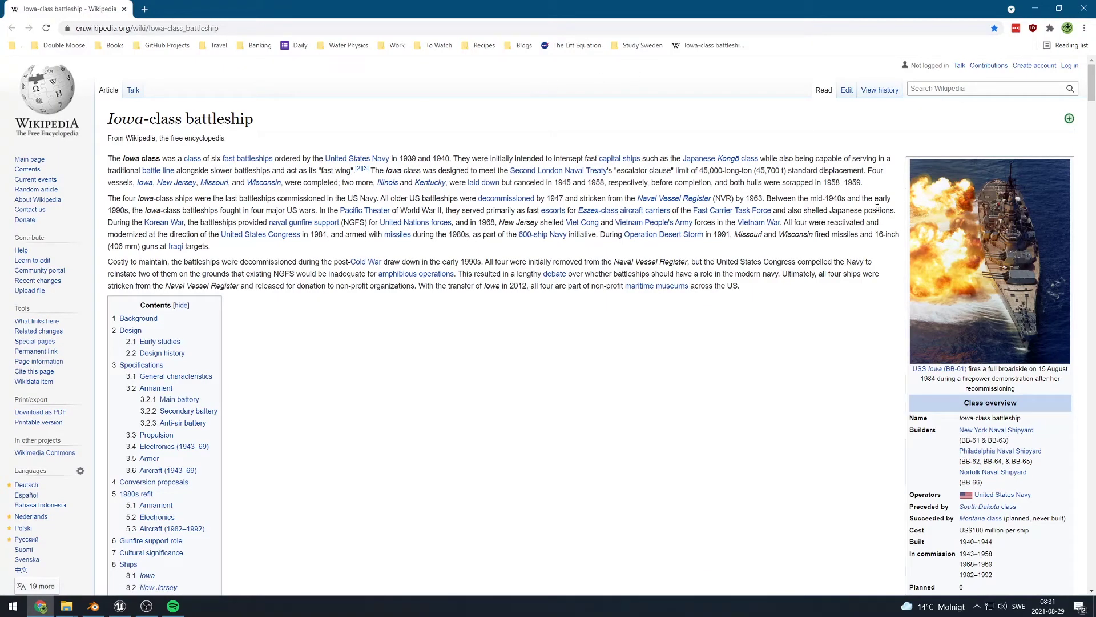
pyautogui.scroll(-15, 386, 326)
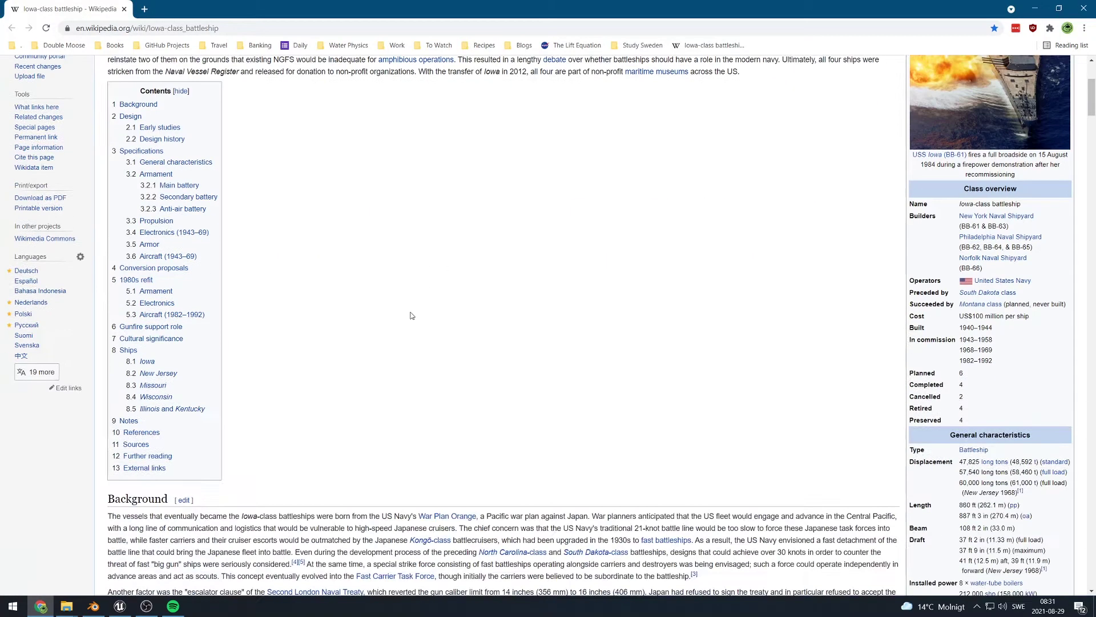
pyautogui.scroll(2, 293, 152)
pyautogui.scroll(-1, 209, 144)
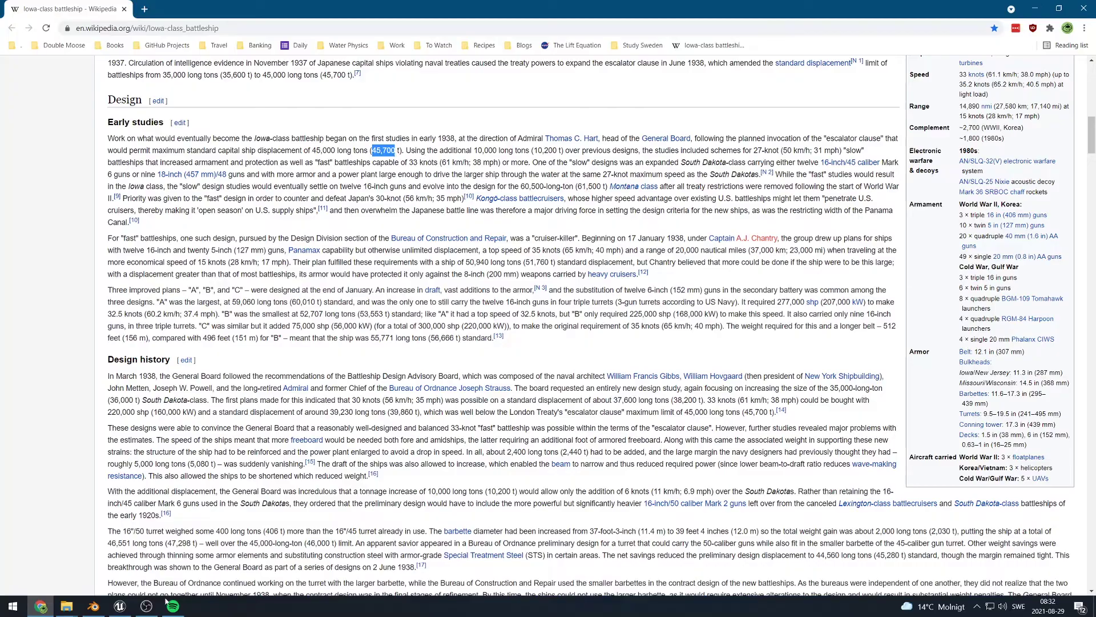
# Switch back to Unreal Editor and set the battleship static mesh's MassInKg to 45700000.
pyautogui.click(119, 606)
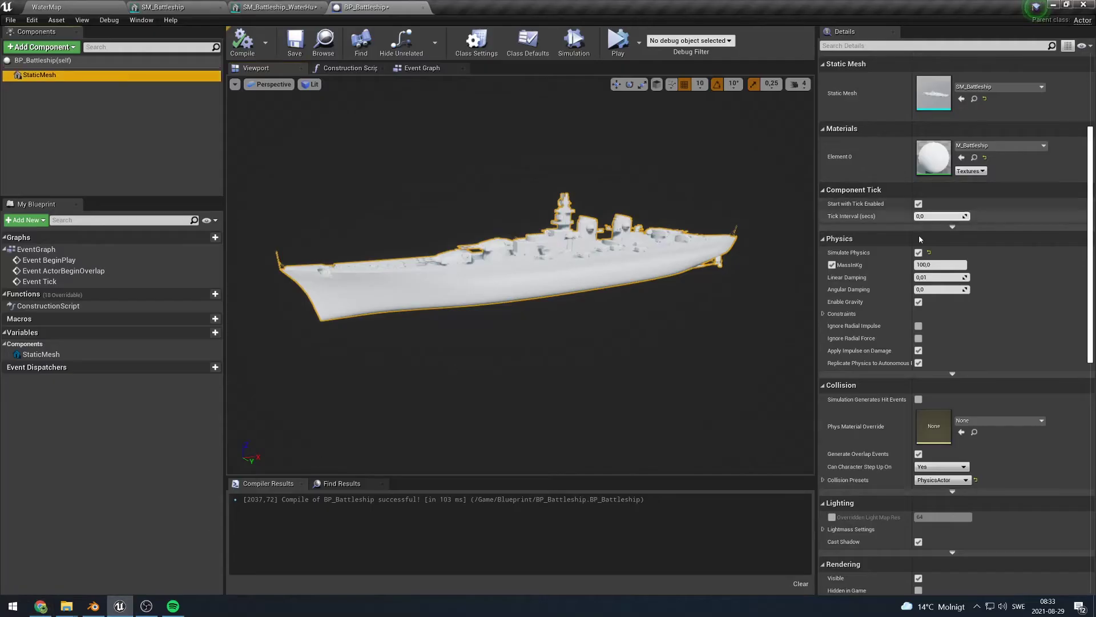
pyautogui.click(947, 264)
pyautogui.write('45,700')
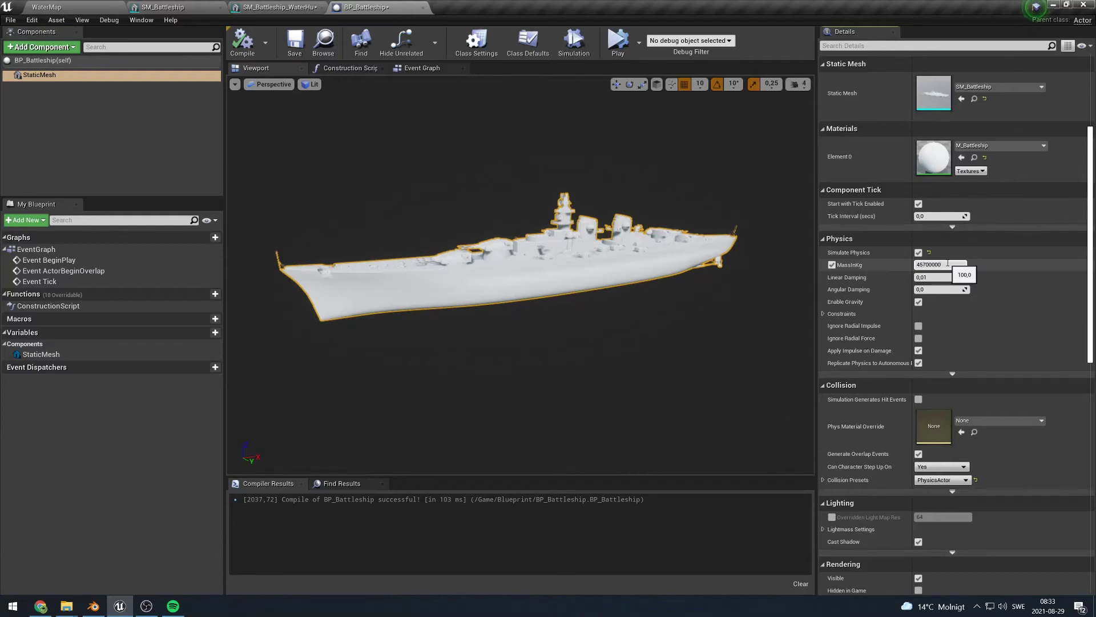
pyautogui.press('Return')
pyautogui.click(1037, 265)
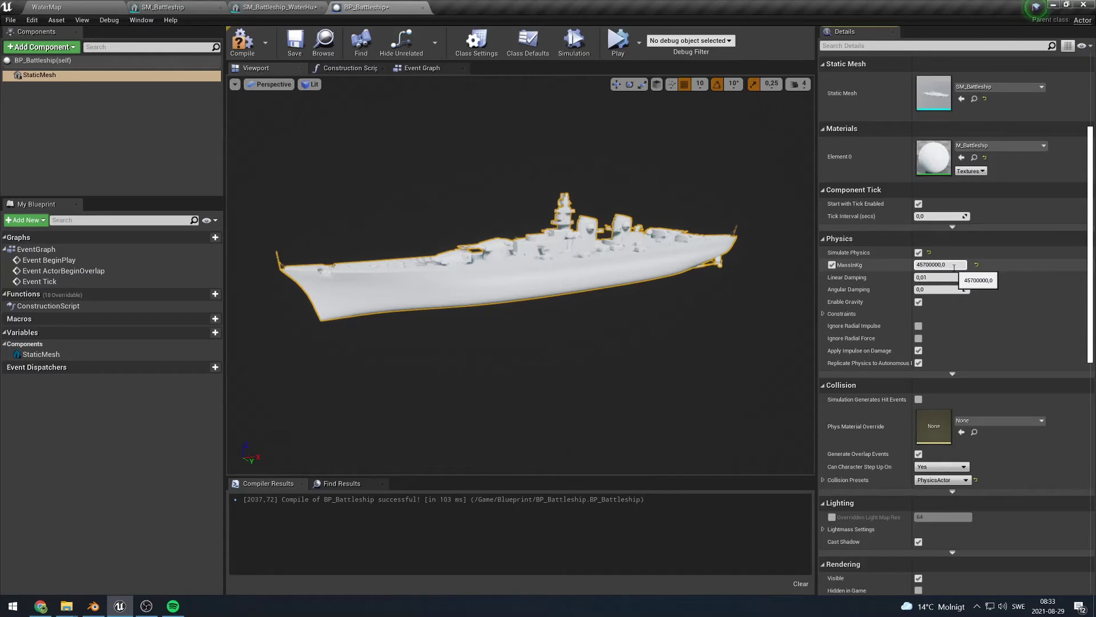
# Enter a negative Z value for the static mesh's Center Of Mass Offset and compile the Blueprint.
pyautogui.click(952, 374)
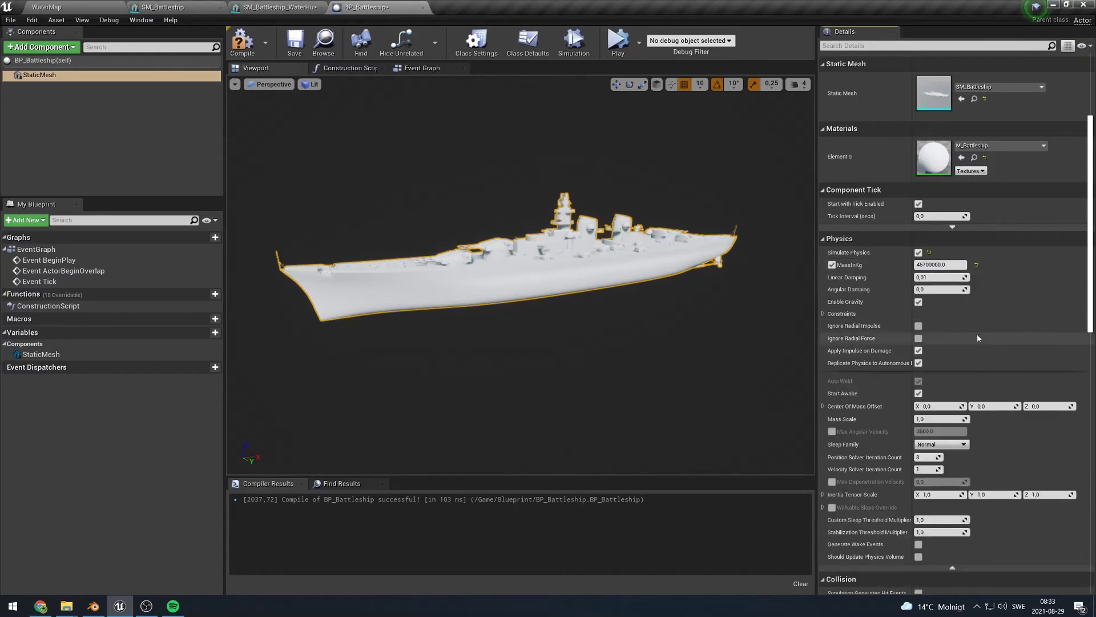
pyautogui.scroll(-2, 956, 331)
pyautogui.scroll(-2, 957, 331)
pyautogui.click(1049, 337)
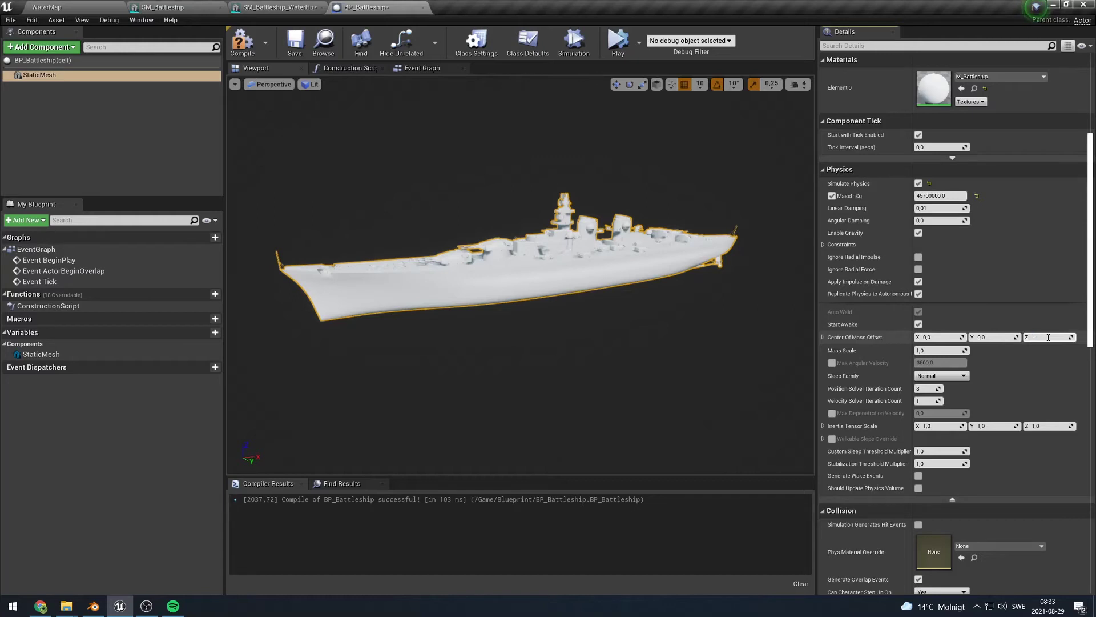
pyautogui.press('Return')
pyautogui.click(242, 43)
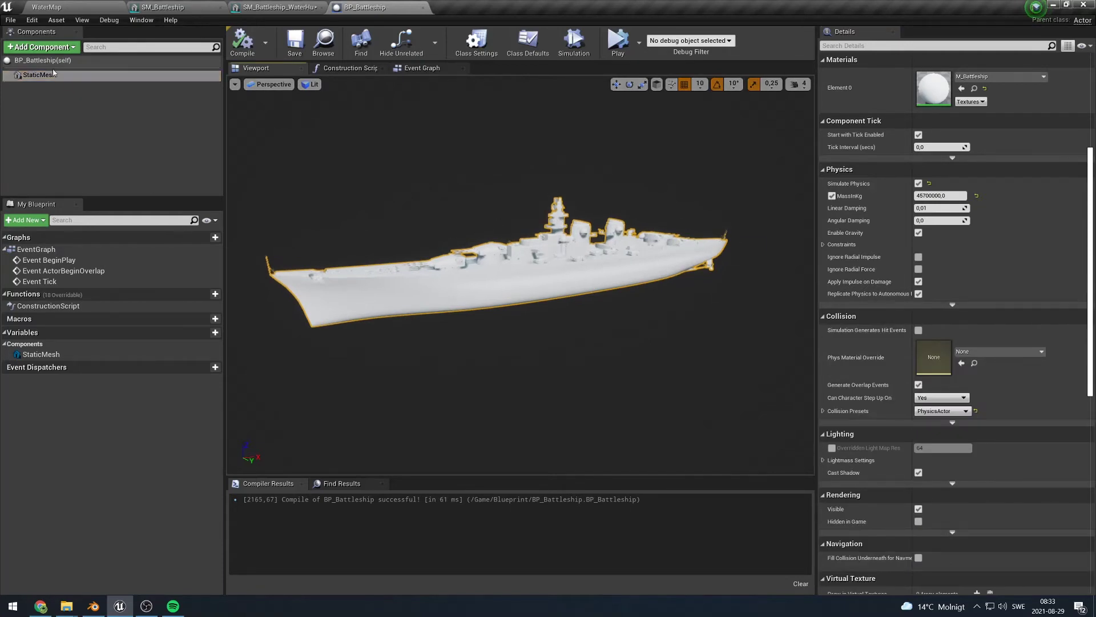
# Add a Water Physics Settings component to the battleship Blueprint.
pyautogui.click(43, 49)
pyautogui.write('water')
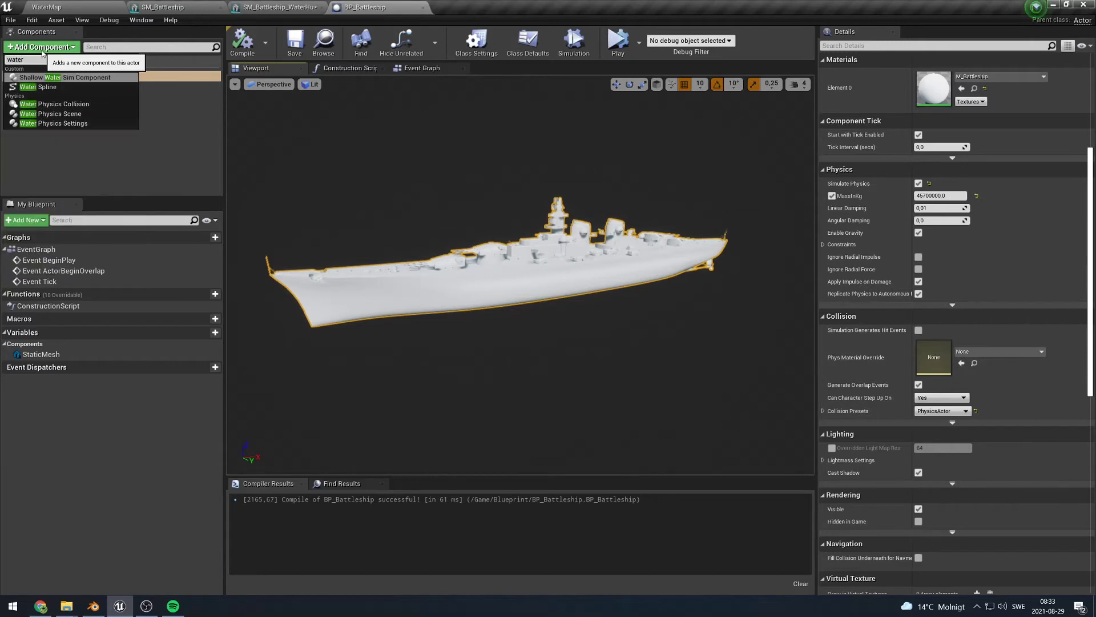
pyautogui.click(53, 123)
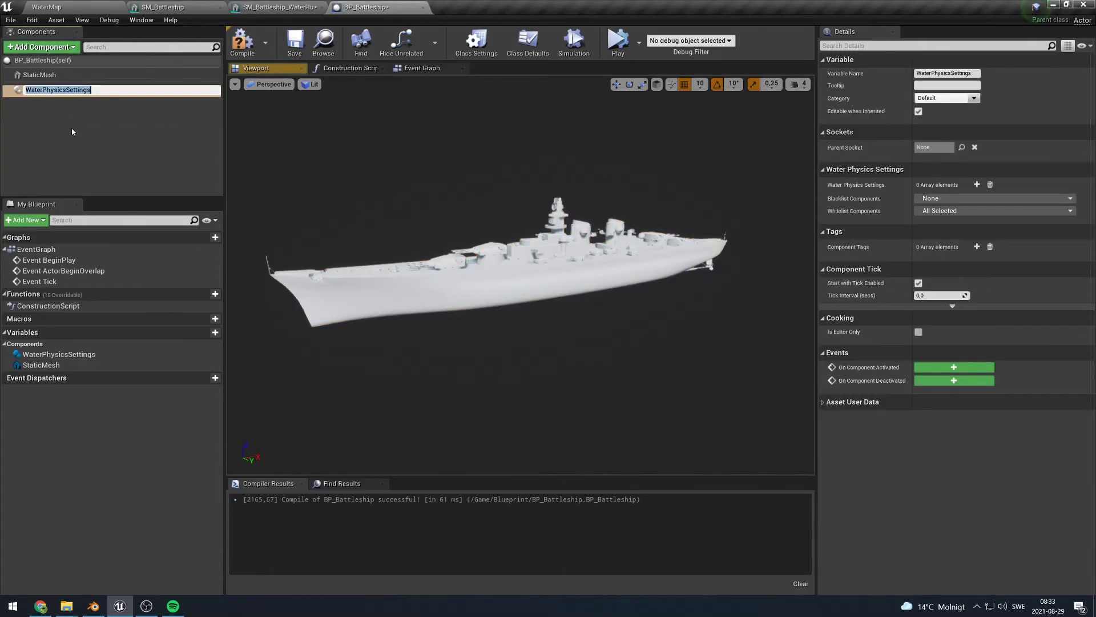
pyautogui.click(51, 90)
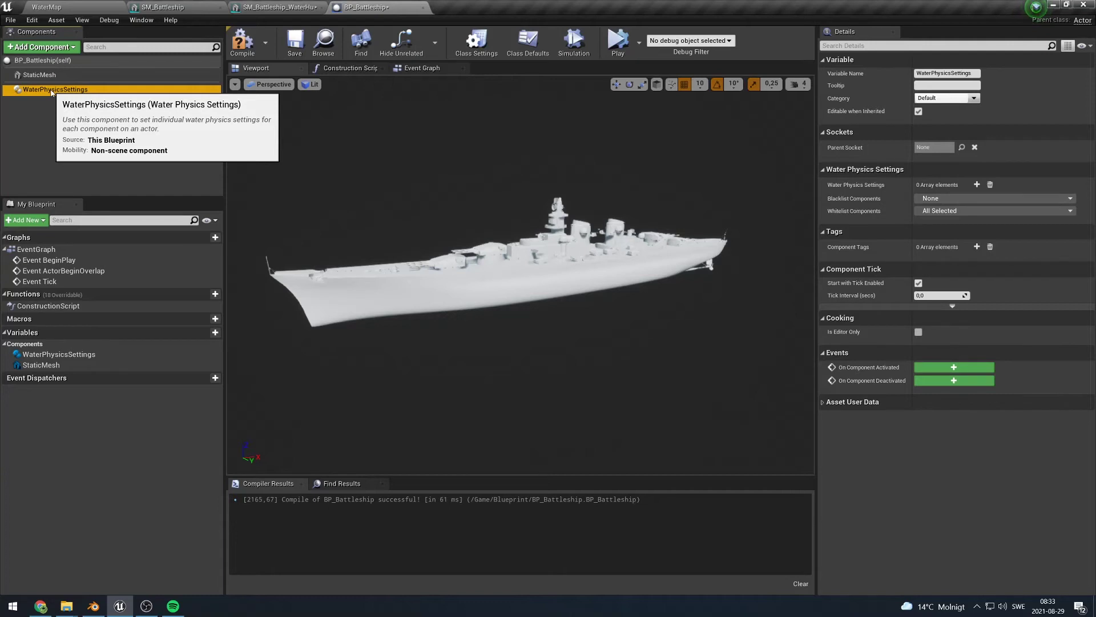
# Examine which components the Blacklist Components option of WaterPhysicsSettings offers, leaving the selection as it is.
pyautogui.click(955, 203)
pyautogui.click(956, 203)
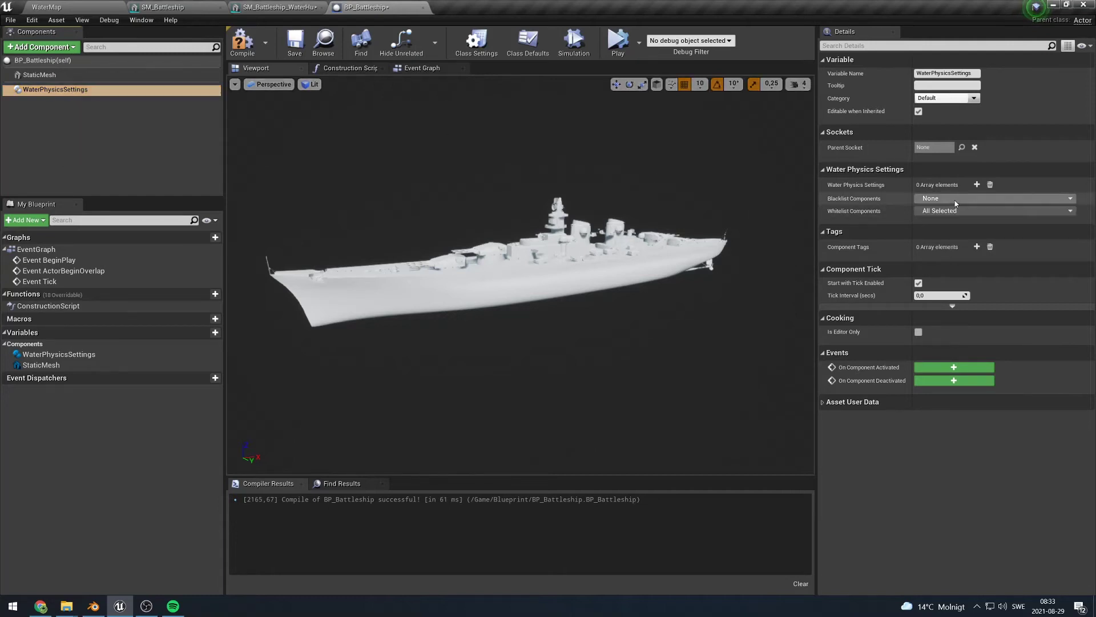
pyautogui.click(956, 200)
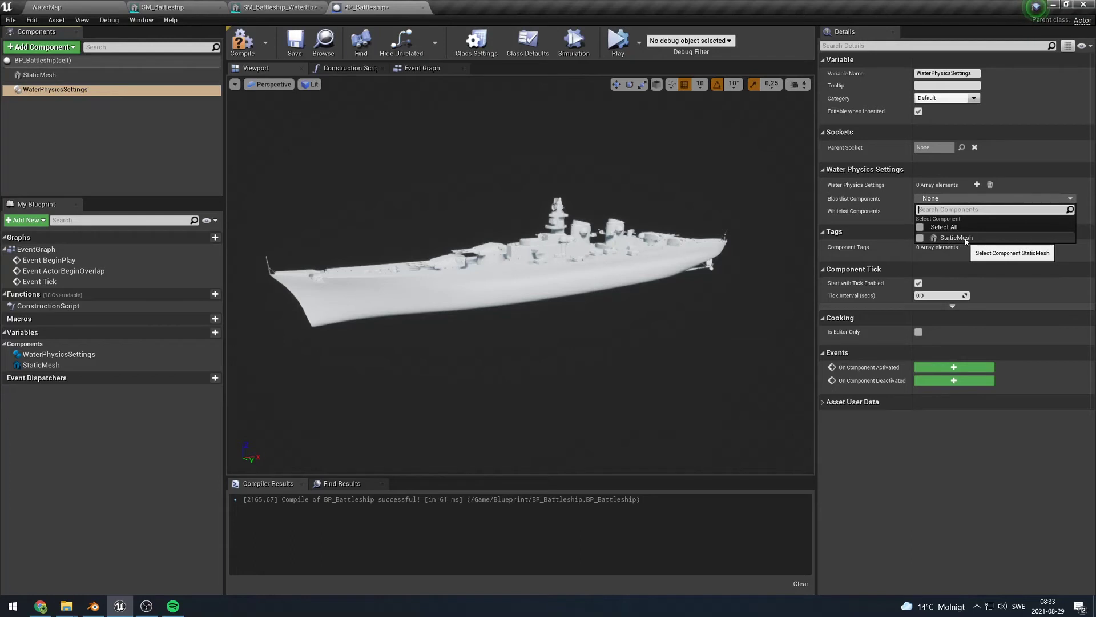
pyautogui.click(872, 197)
pyautogui.click(183, 112)
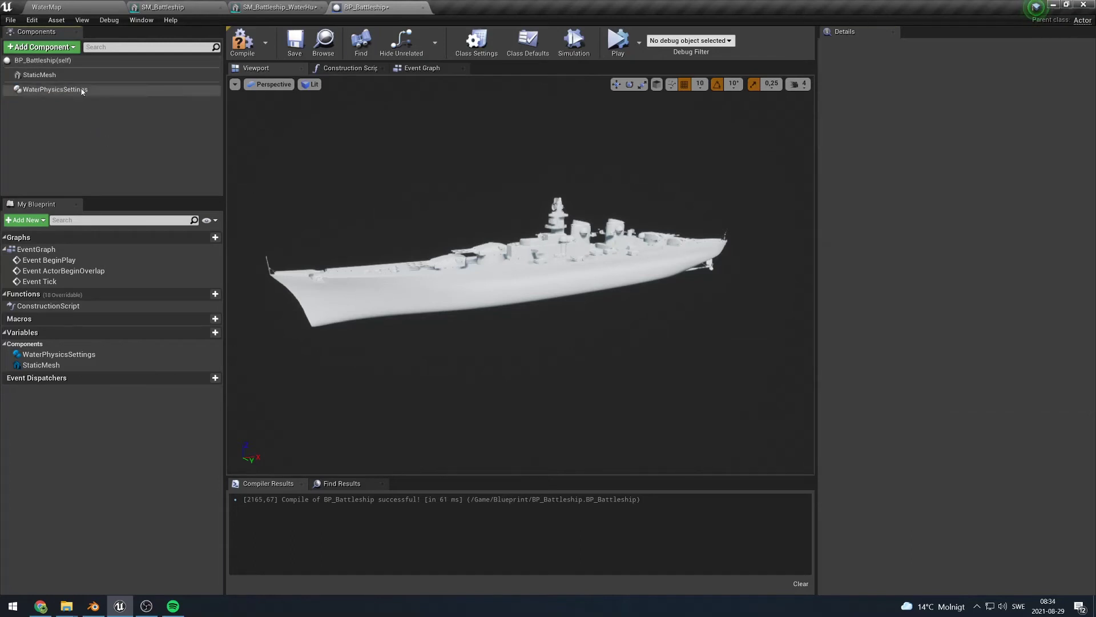
# Add a Water Physics Collision component under the static mesh and assign SM_Battleship_WaterHull as its collision mesh.
pyautogui.click(83, 90)
pyautogui.click(40, 48)
pyautogui.write('water')
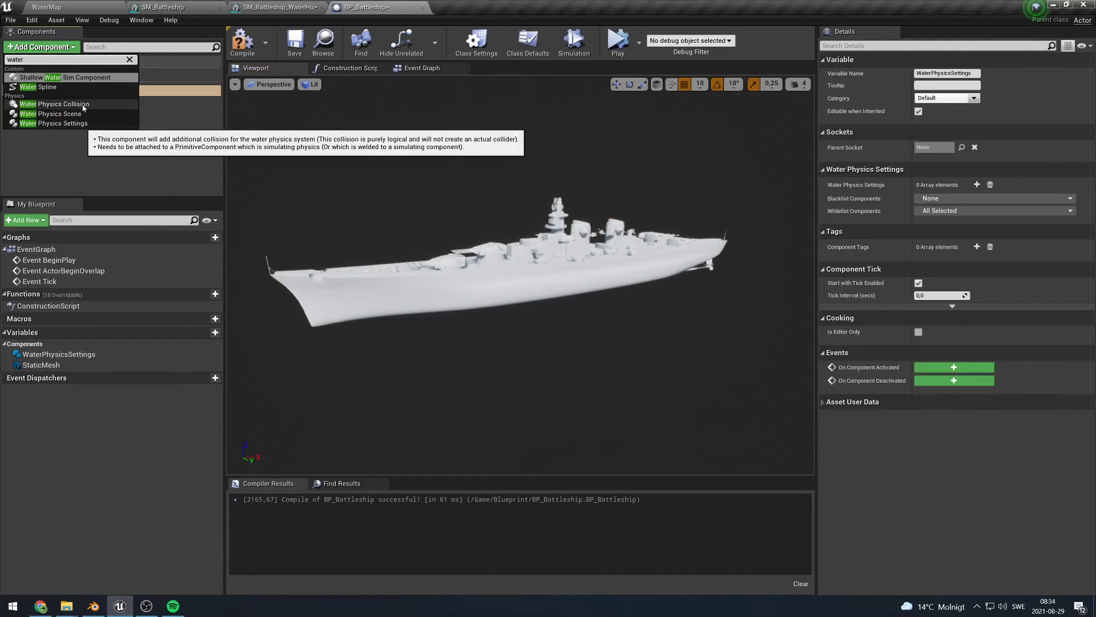
pyautogui.click(83, 105)
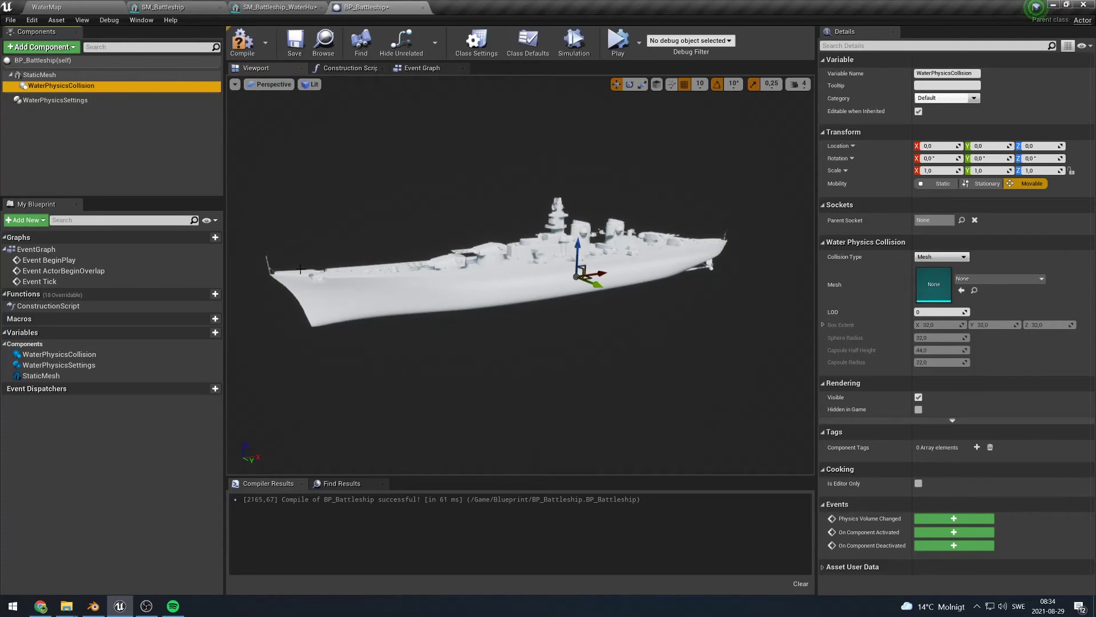
pyautogui.click(999, 278)
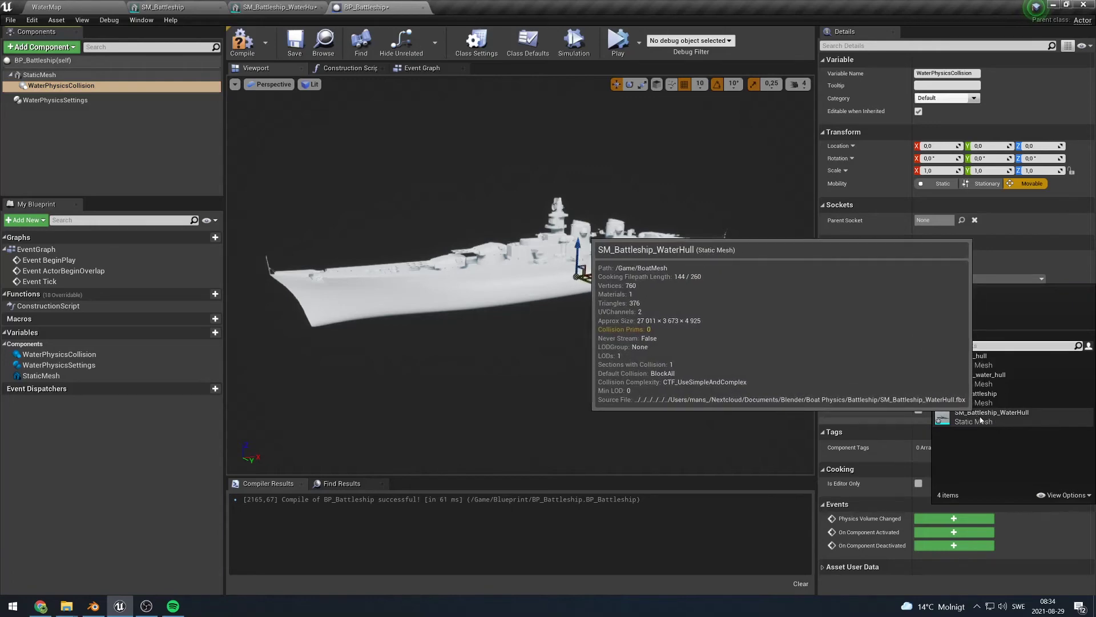
pyautogui.click(996, 421)
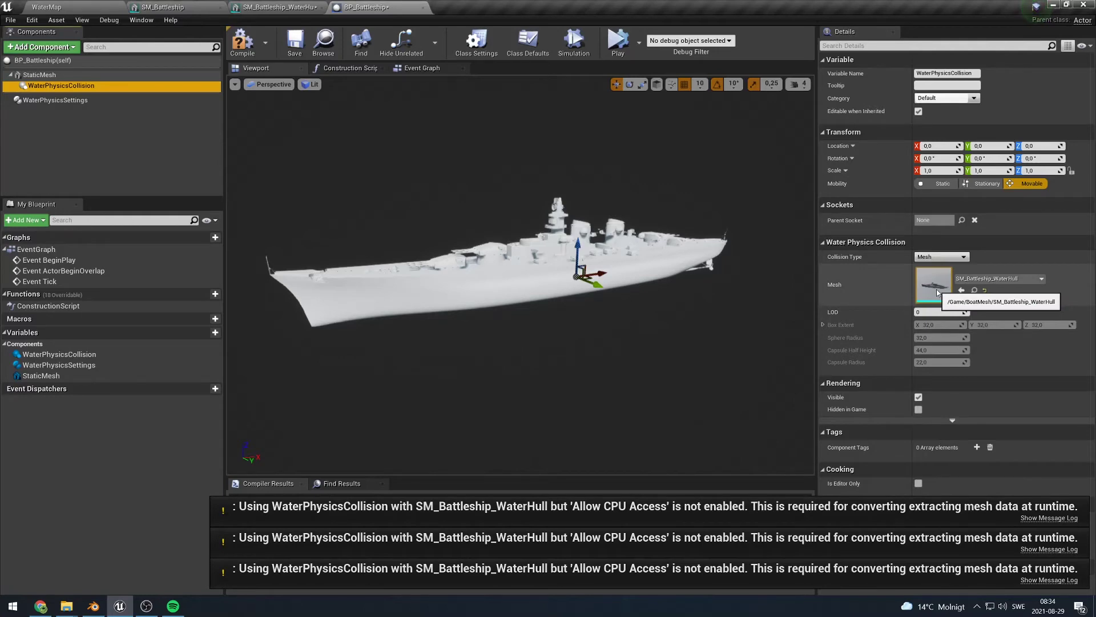
# Enable Allow CPUAccess on the SM_Battleship_WaterHull mesh, save it, and return to the BP_Battleship Blueprint.
pyautogui.doubleClick(934, 286)
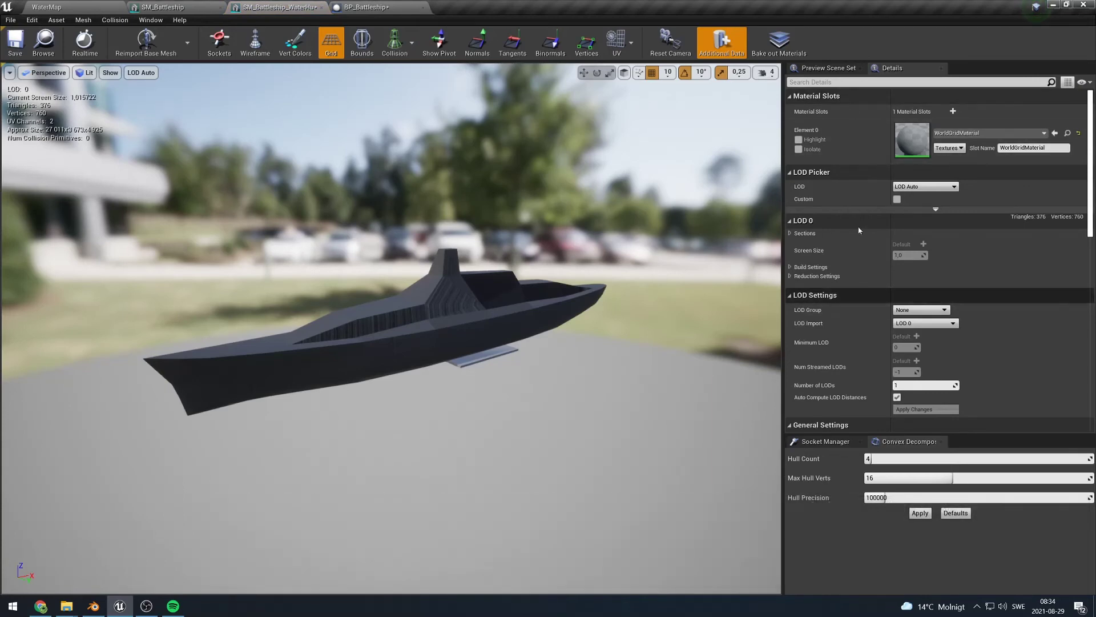
pyautogui.click(822, 81)
pyautogui.write('allow')
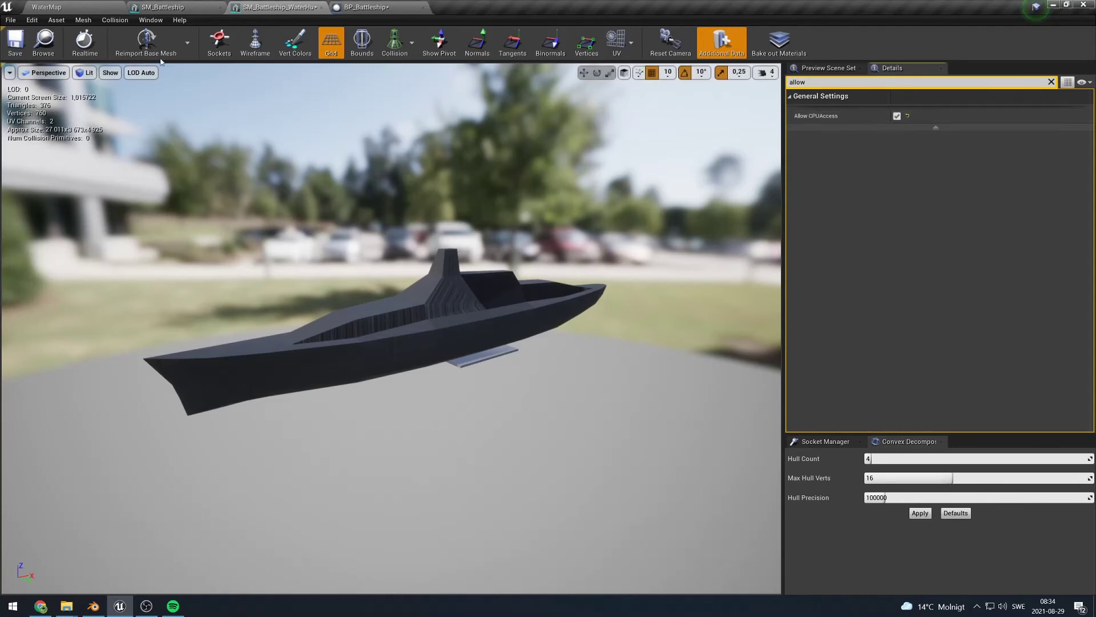
pyautogui.click(12, 44)
pyautogui.click(365, 8)
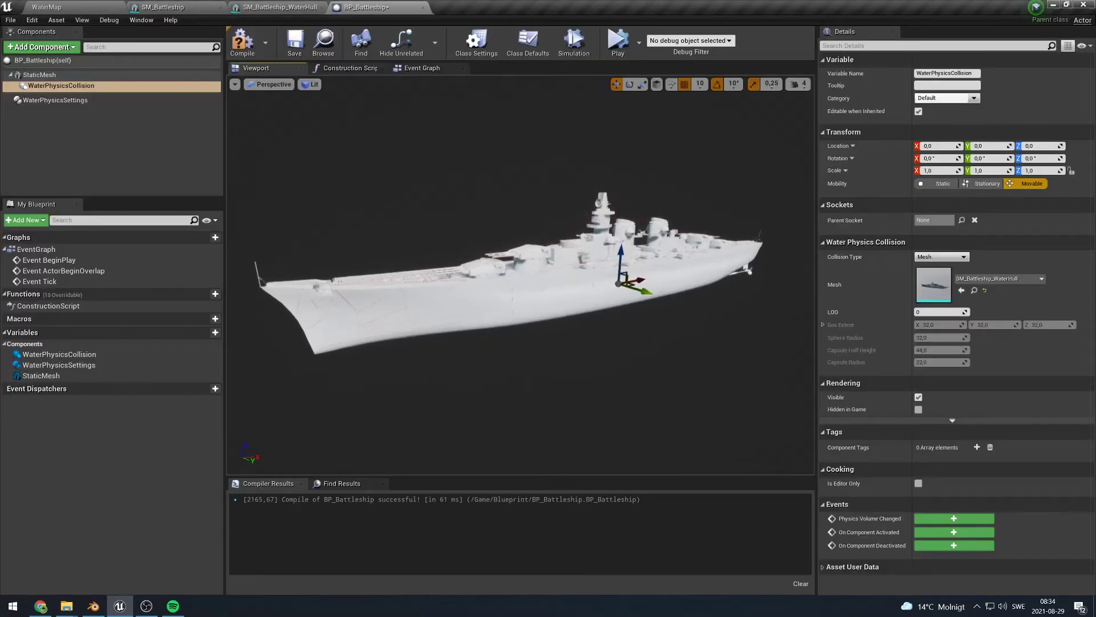
pyautogui.moveTo(520, 274); pyautogui.dragTo(400, 263, button='right')
pyautogui.moveTo(647, 309); pyautogui.dragTo(647, 309, button='right')
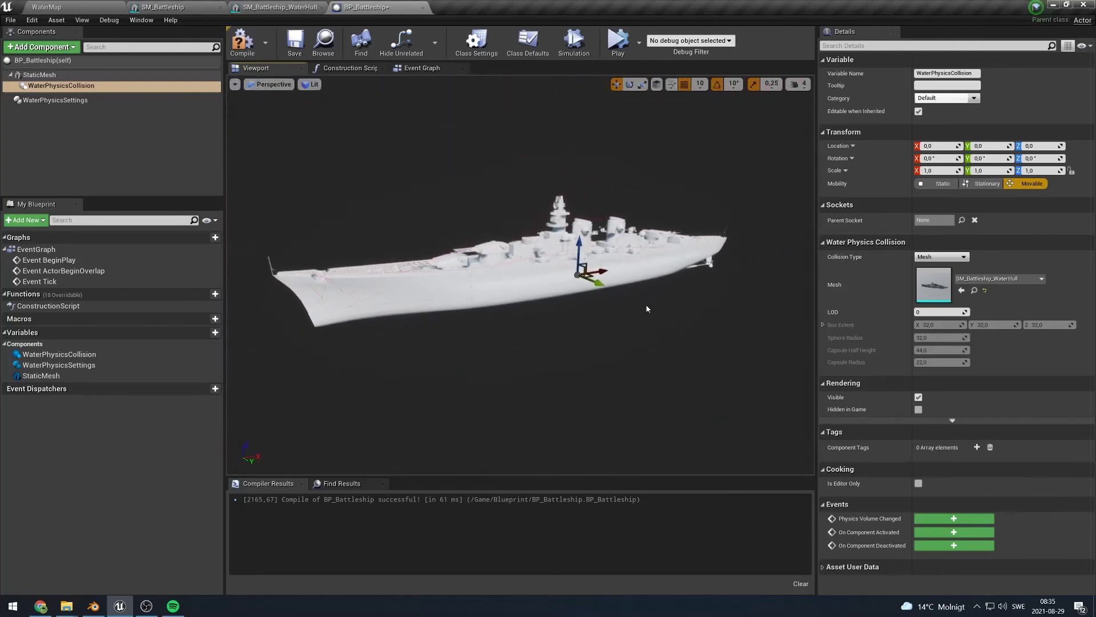
pyautogui.click(116, 74)
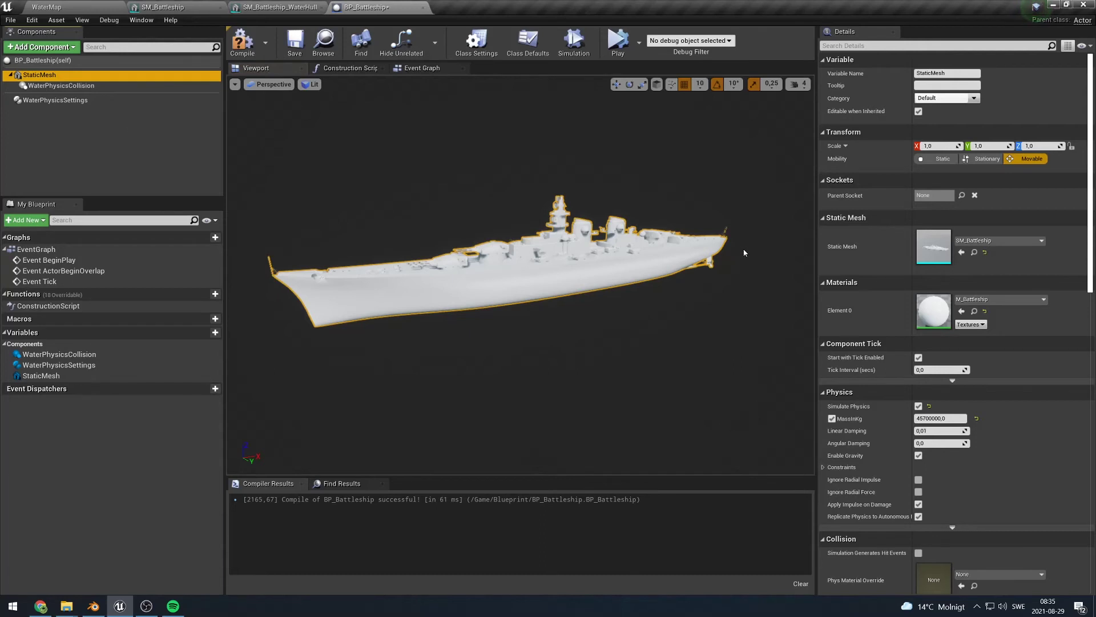
pyautogui.click(94, 86)
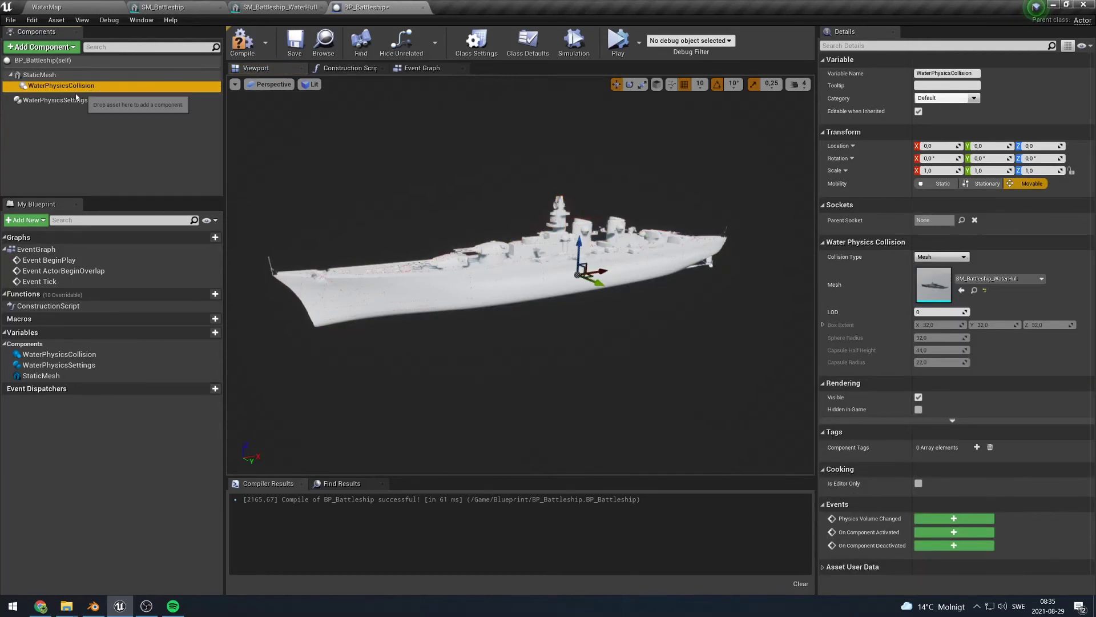
# Try whitelisting only WaterPhysicsCollision, then blacklisting StaticMesh instead, in WaterPhysicsSettings, and reset both component lists.
pyautogui.click(42, 101)
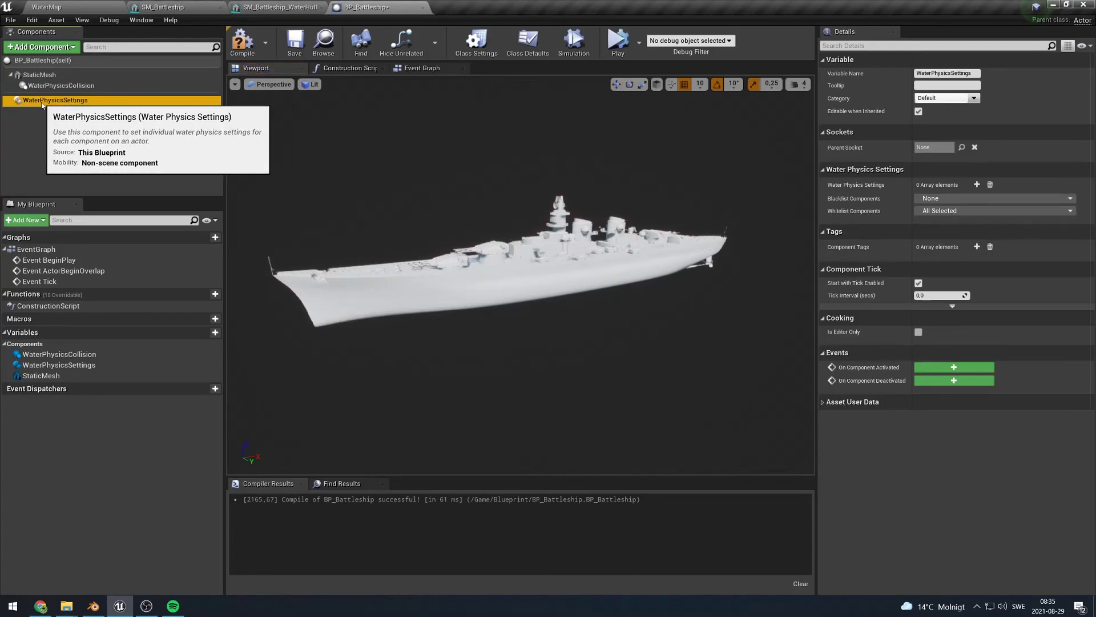
pyautogui.click(996, 211)
pyautogui.click(956, 251)
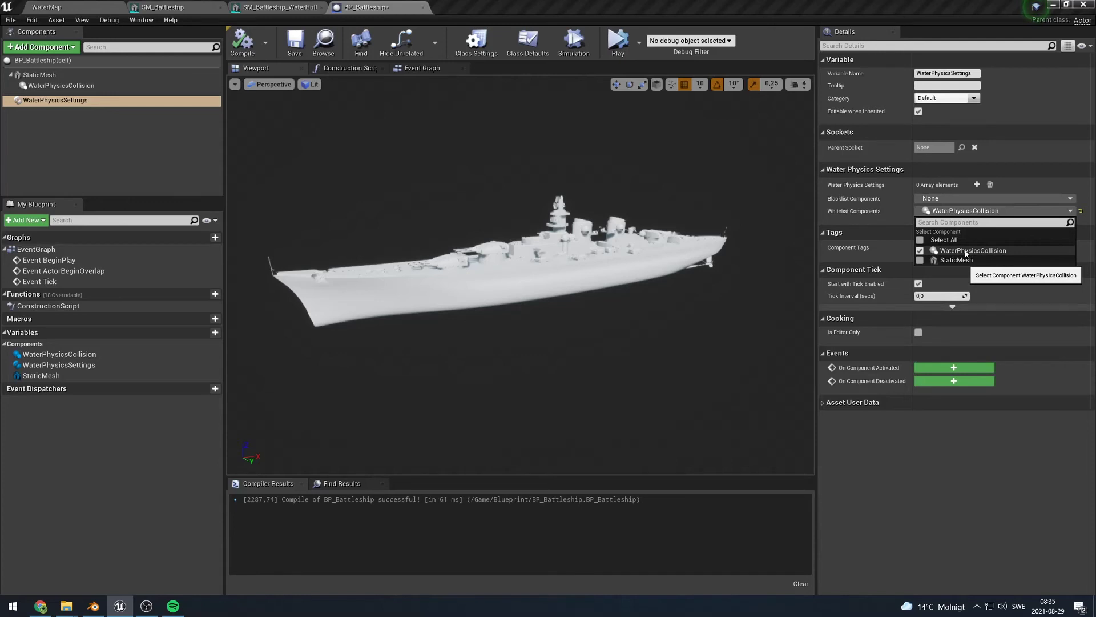
pyautogui.click(954, 199)
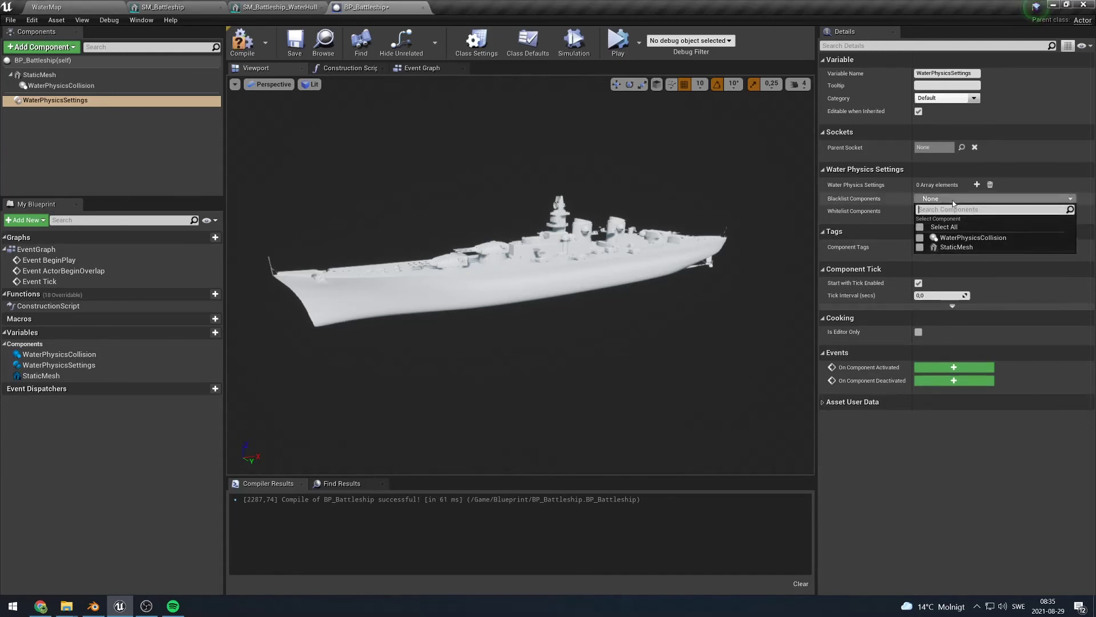
pyautogui.click(920, 247)
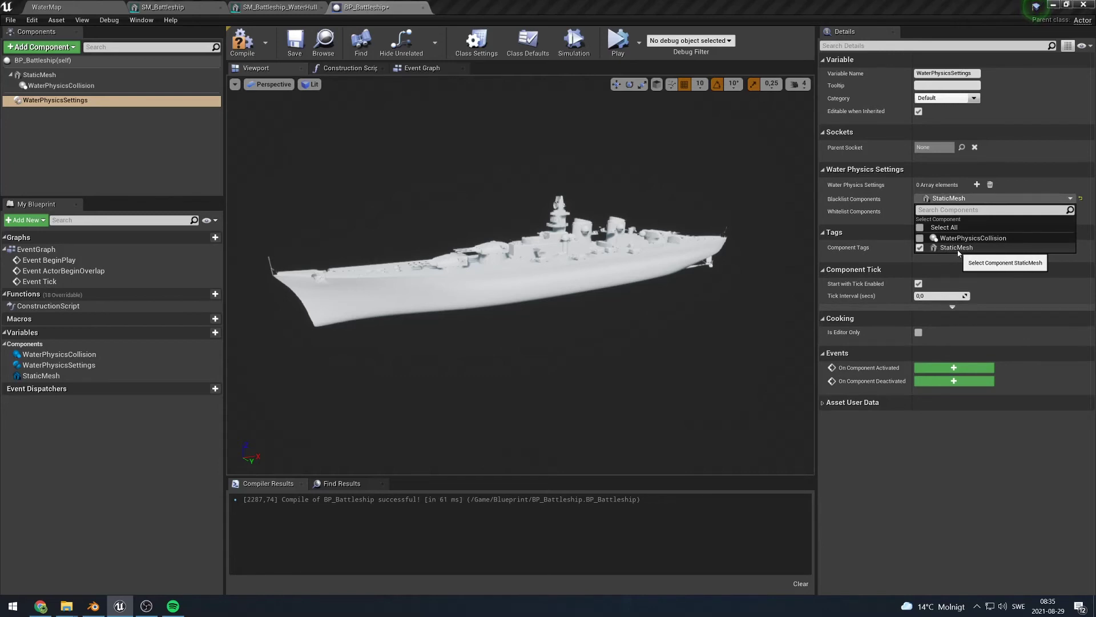
pyautogui.click(947, 201)
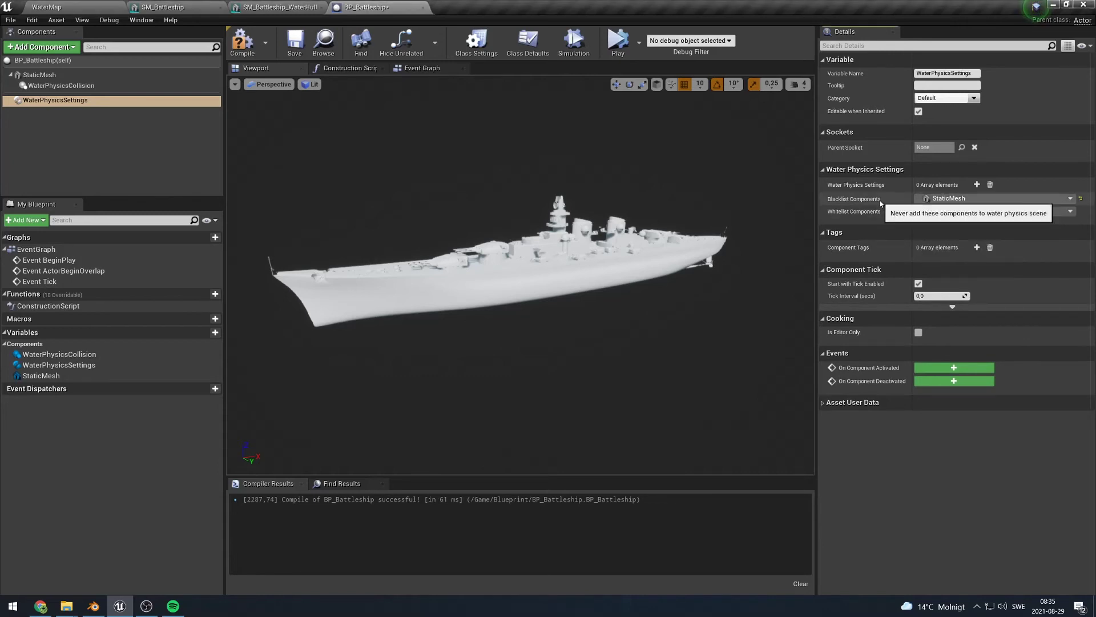
pyautogui.click(1081, 199)
# Set the Whitelist Components of WaterPhysicsSettings to WaterPhysicsCollision only and save the Blueprint.
pyautogui.click(994, 211)
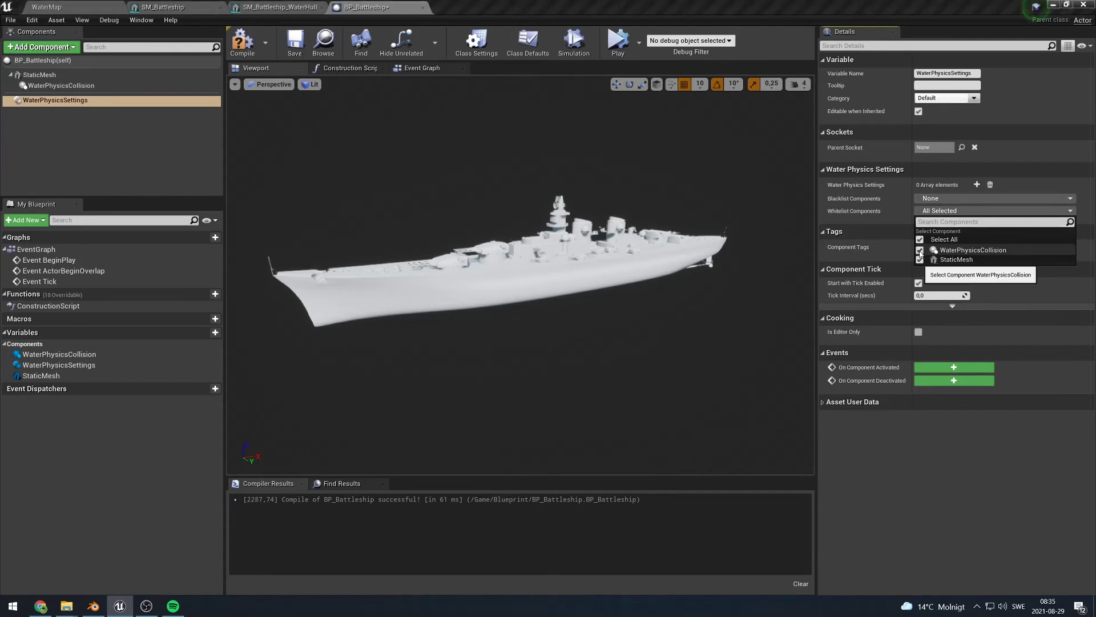
pyautogui.click(920, 251)
pyautogui.click(920, 260)
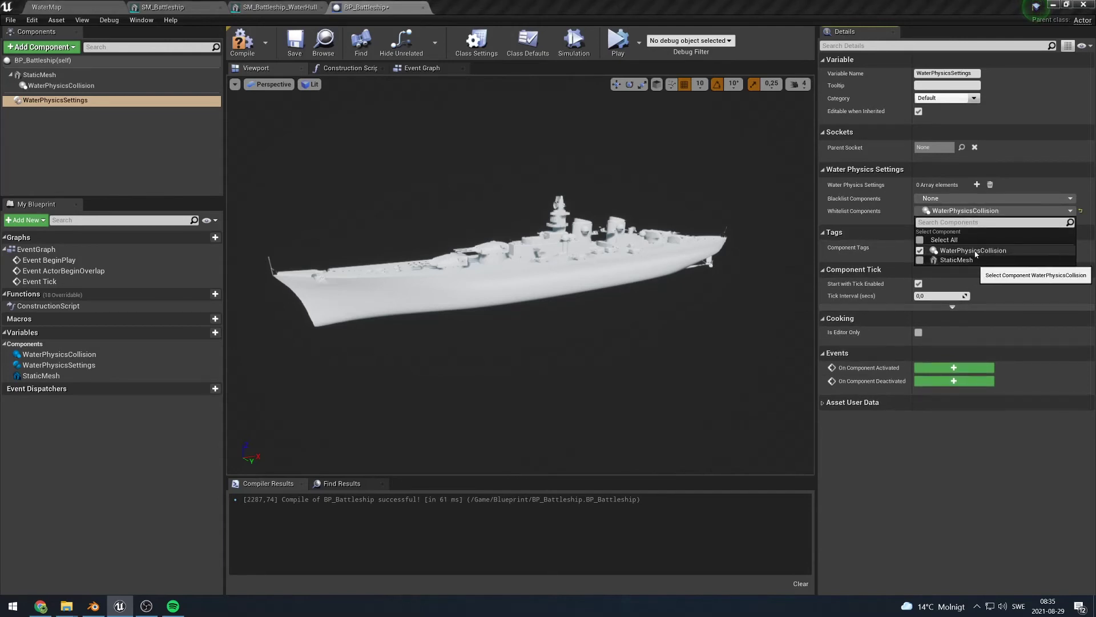
pyautogui.hotkey('ctrl', 's')
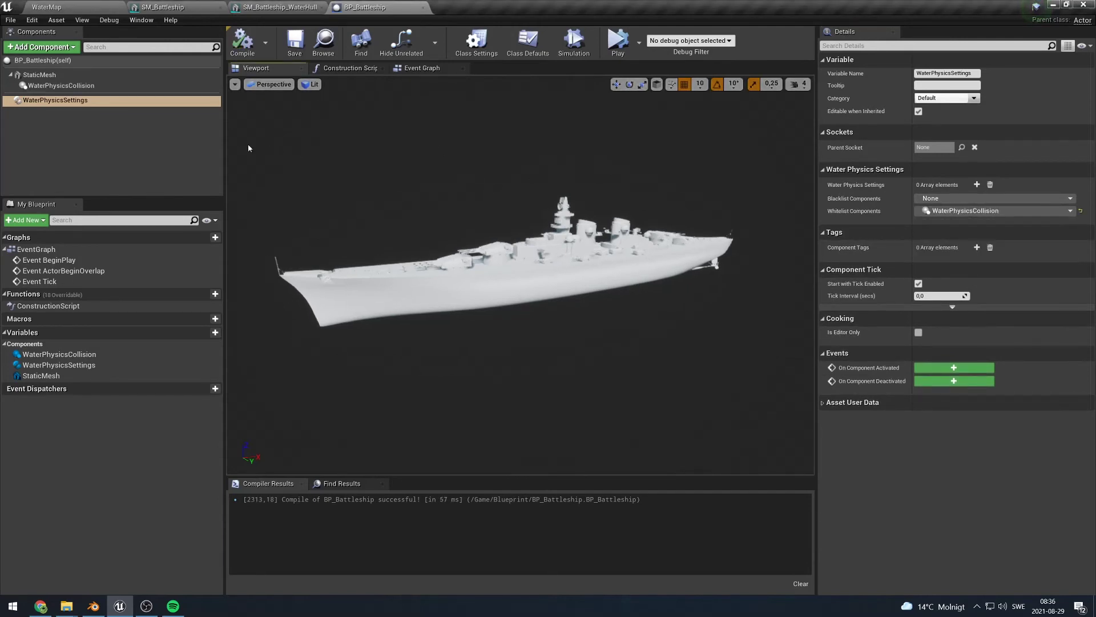
# Place a BP_Battleship actor on the ocean surface in the WaterMap level.
pyautogui.click(80, 7)
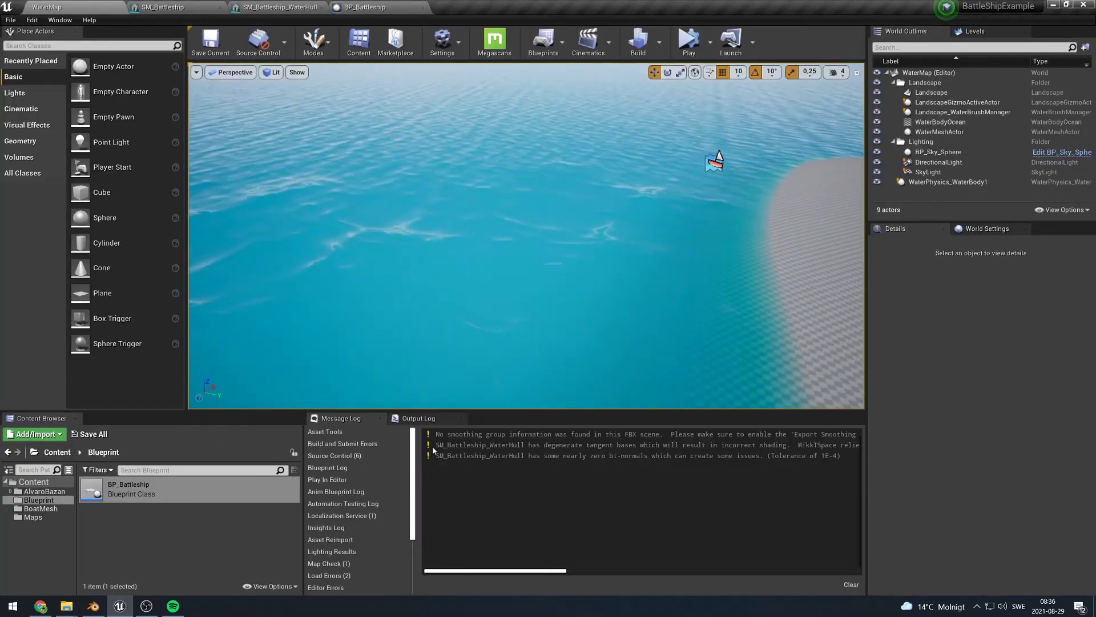
pyautogui.moveTo(91, 490); pyautogui.dragTo(466, 166)
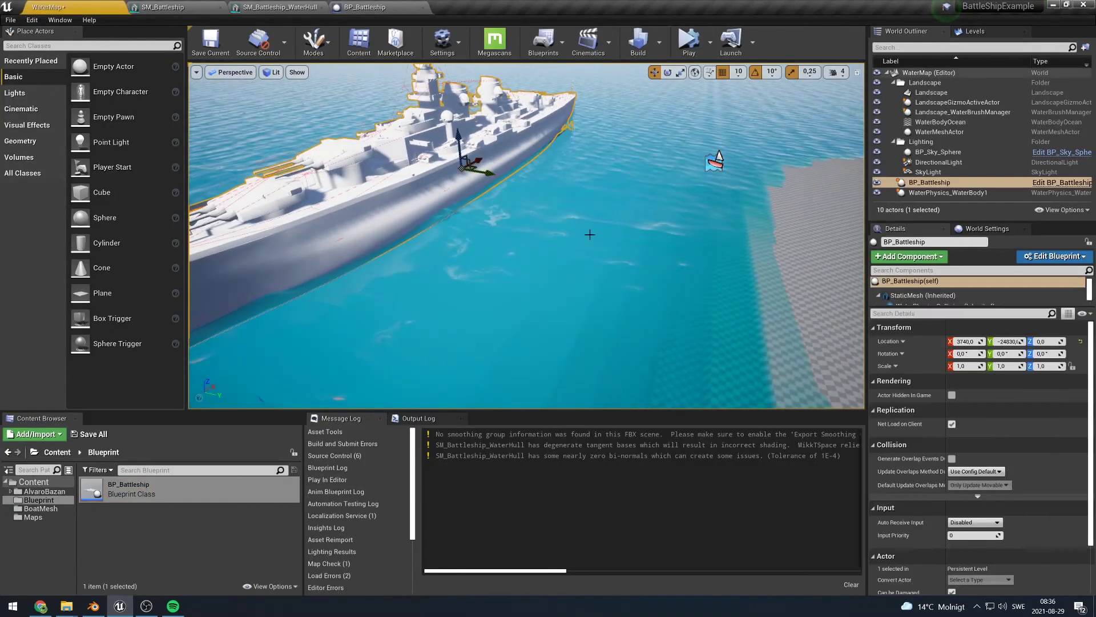
pyautogui.moveTo(587, 234); pyautogui.dragTo(514, 204, button='right')
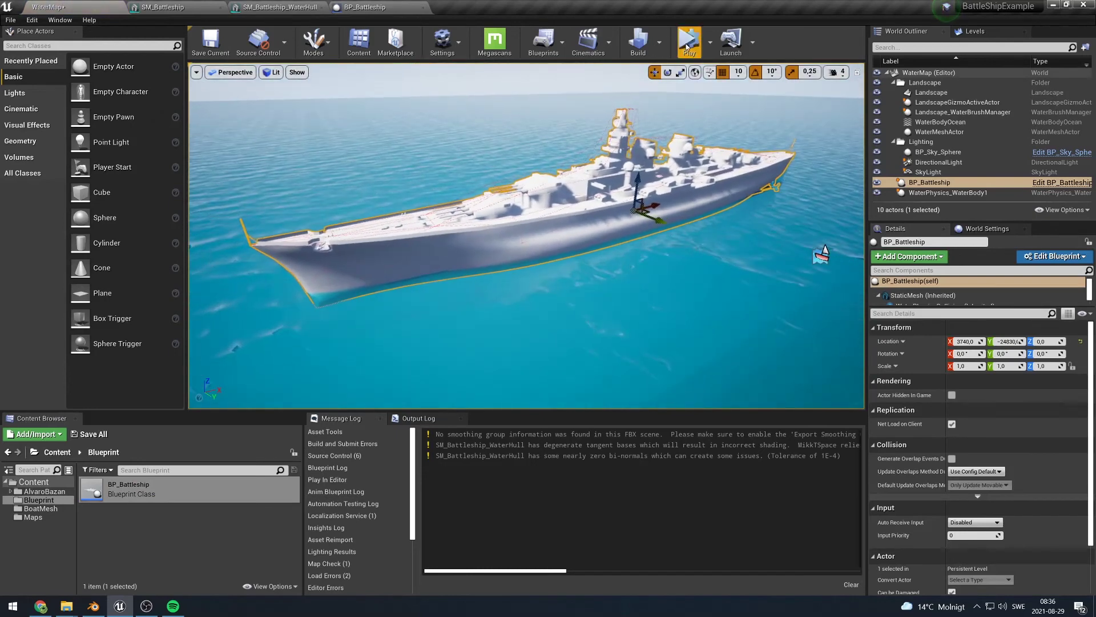
# Run the level simulation and examine from several angles how the battleship floats.
pyautogui.hotkey('alt', 'p')
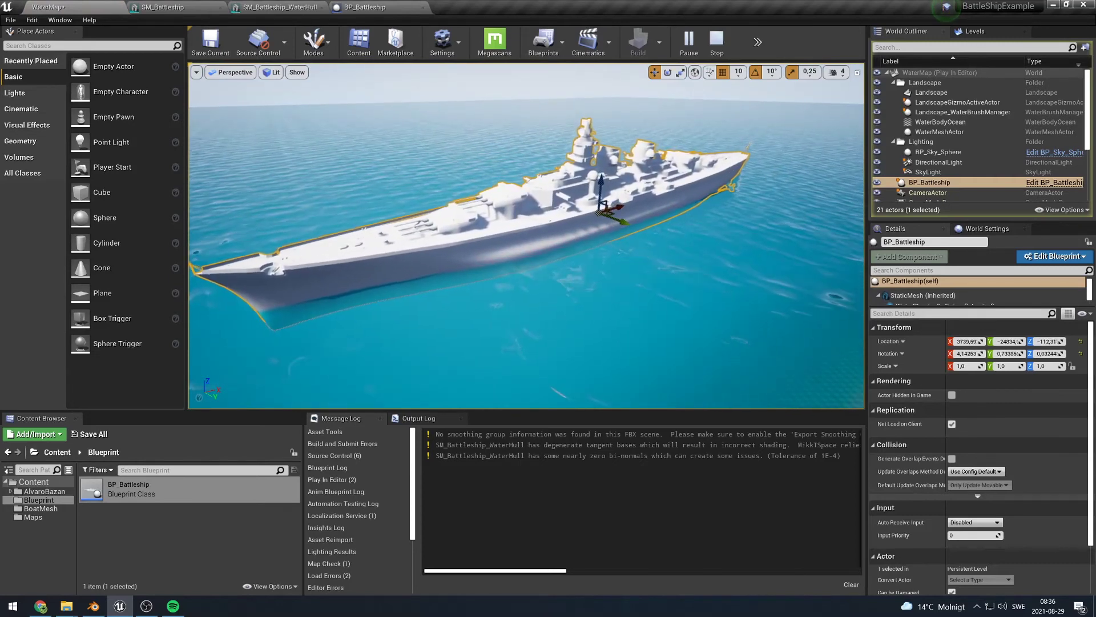
pyautogui.press('w')
pyautogui.press('d')
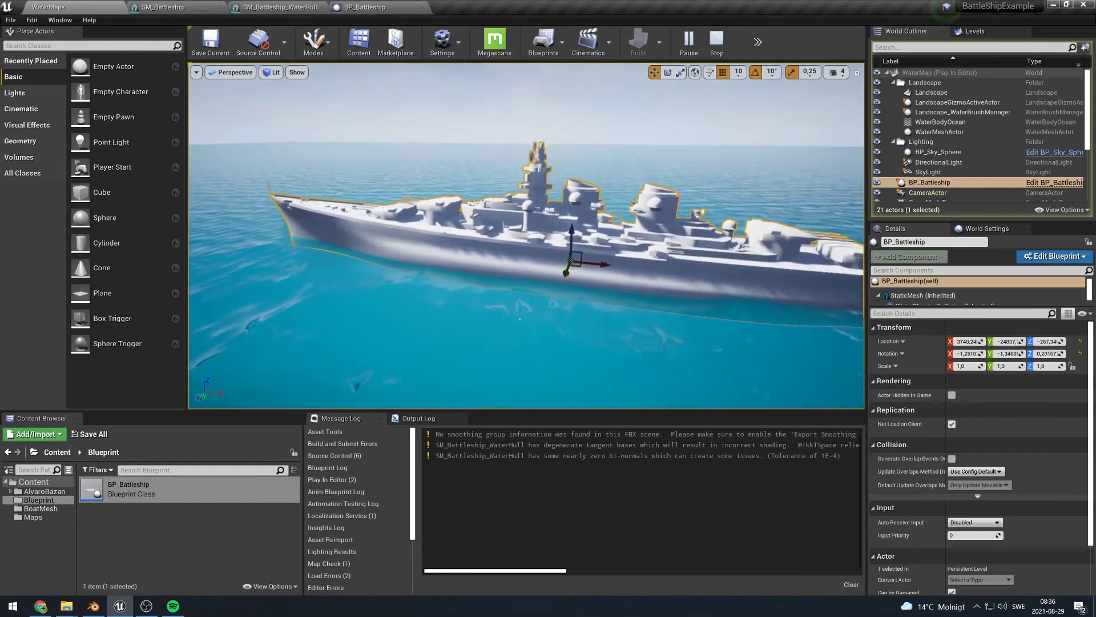
pyautogui.press('s')
pyautogui.moveTo(752, 206); pyautogui.dragTo(752, 254, button='right')
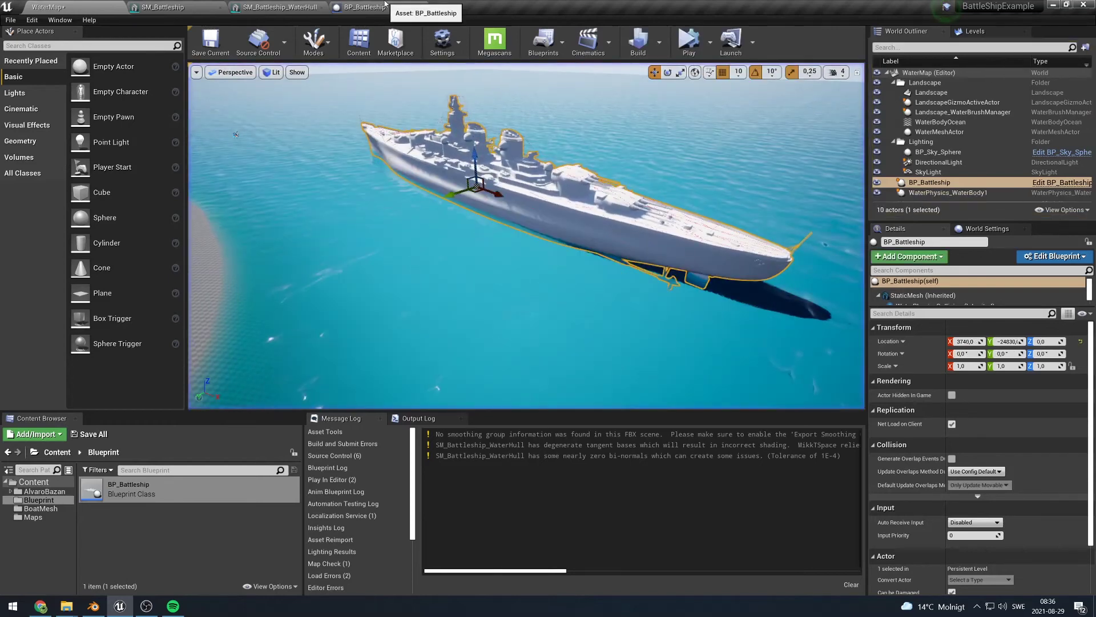
# Set the Z value of the static mesh's Center Of Mass Offset to -1000 in BP_Battleship.
pyautogui.click(364, 7)
pyautogui.click(63, 61)
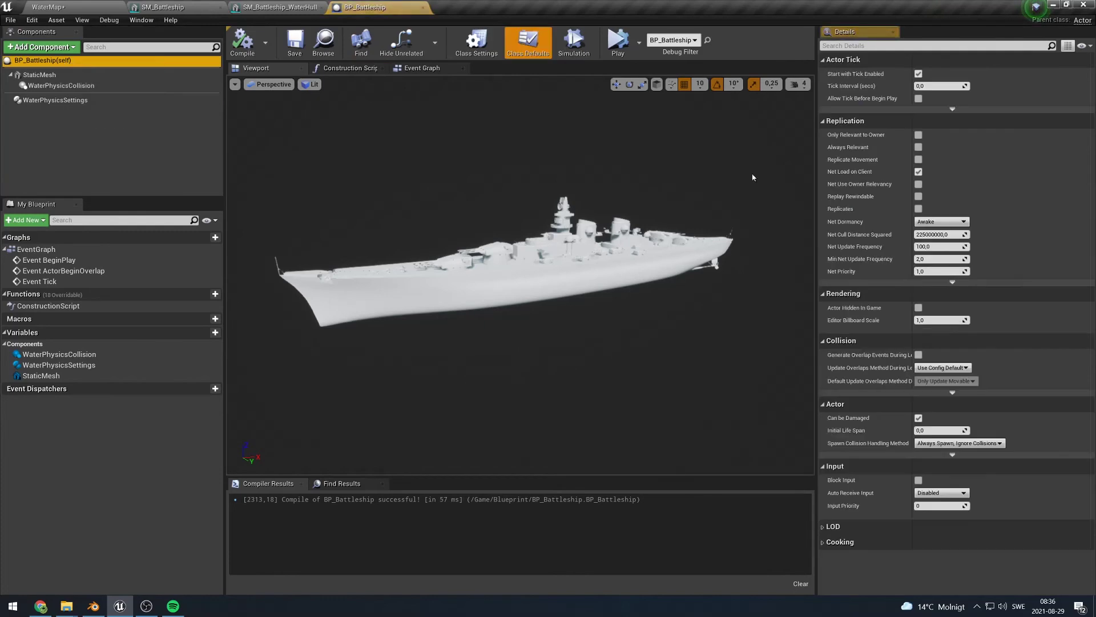
pyautogui.click(68, 75)
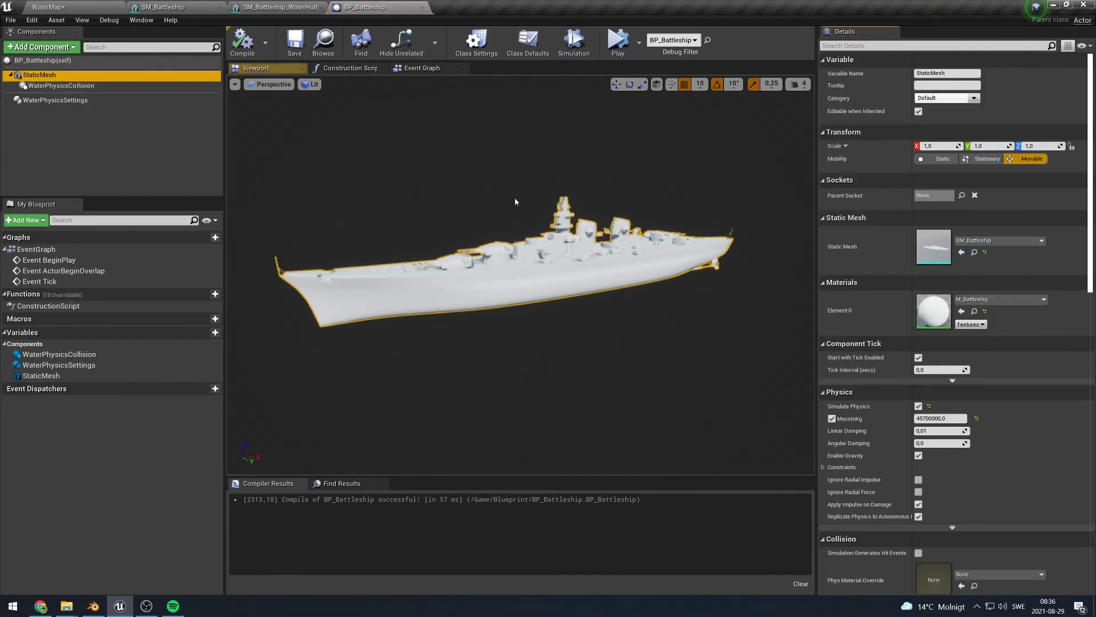
pyautogui.scroll(-2, 945, 379)
pyautogui.scroll(-2, 945, 380)
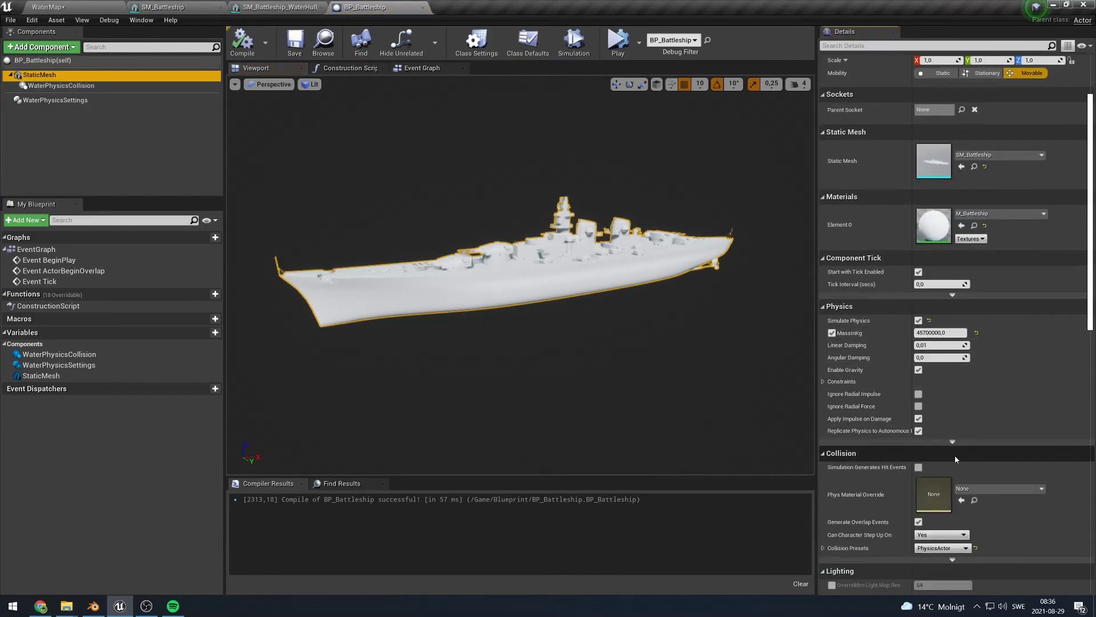
pyautogui.click(952, 440)
pyautogui.scroll(-3, 1048, 436)
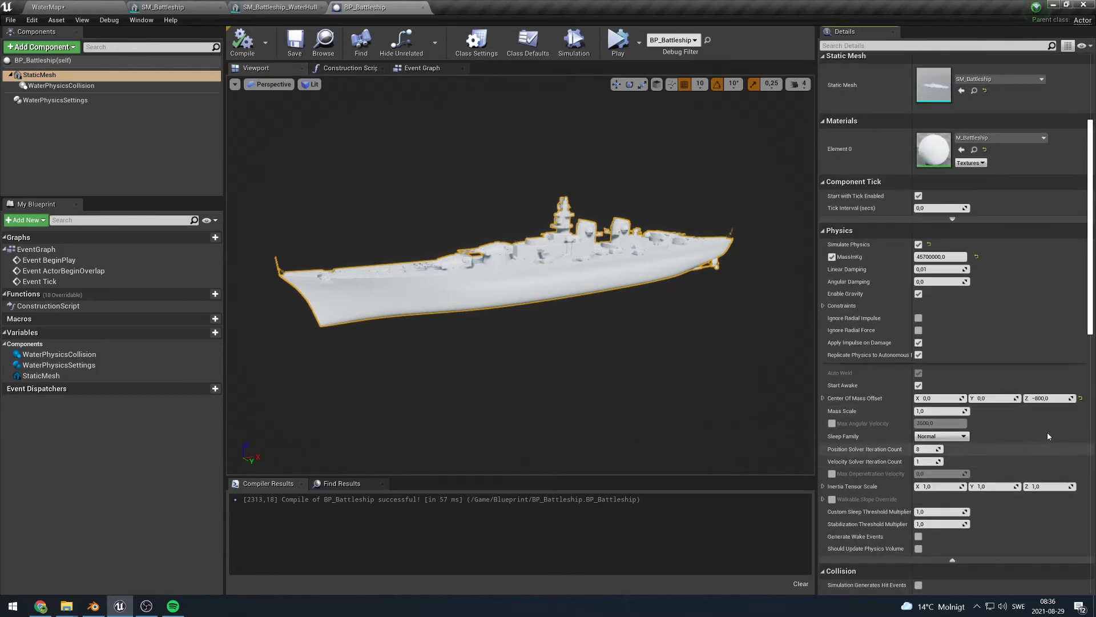
pyautogui.click(1037, 398)
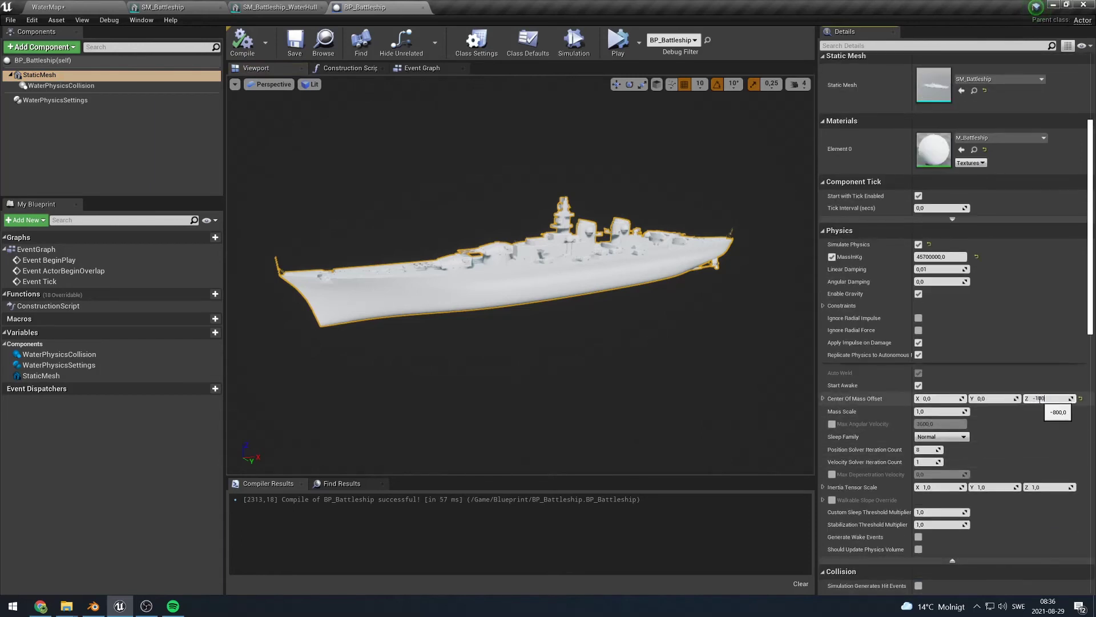
# Set the static mesh's MassInKg to 50000000 and save the Blueprint.
pyautogui.click(921, 257)
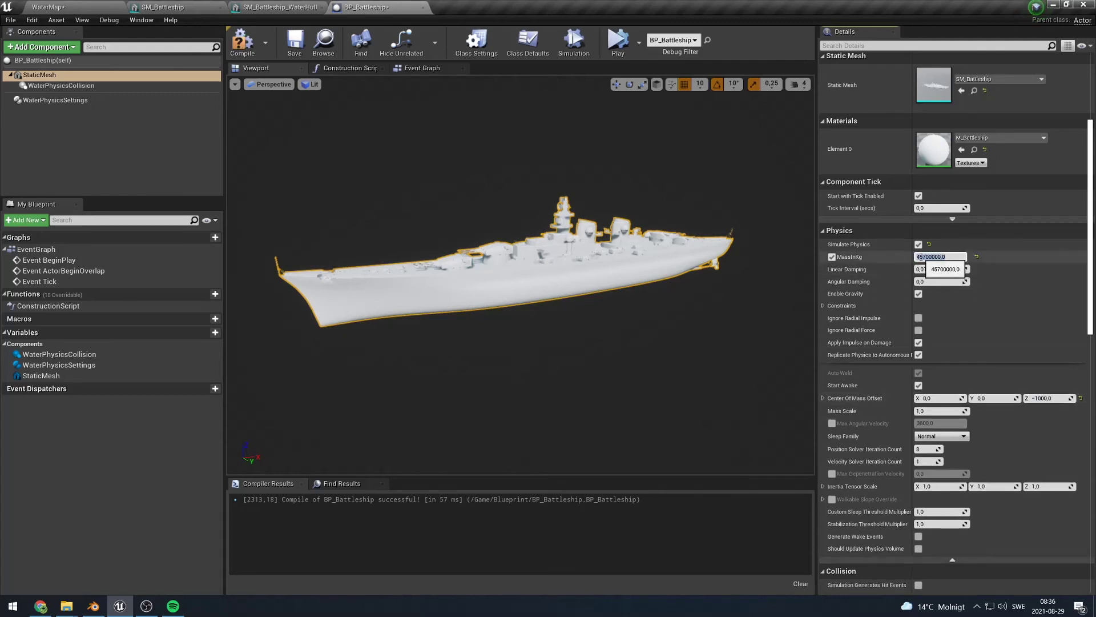
pyautogui.moveTo(926, 258); pyautogui.dragTo(915, 258)
pyautogui.write('5')
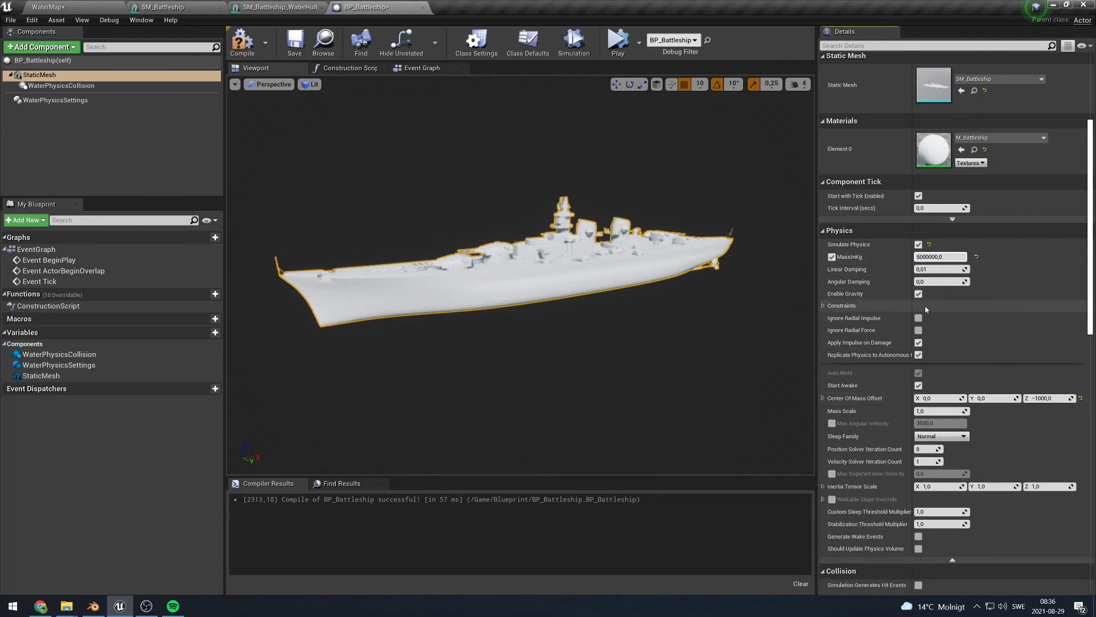
pyautogui.click(294, 43)
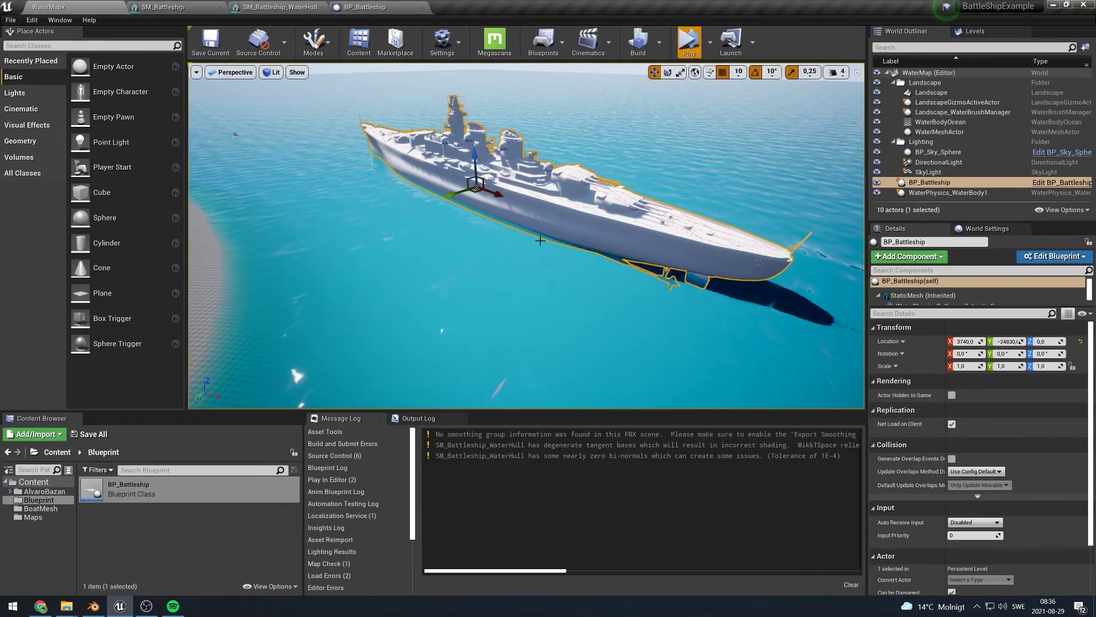
# Simulate the WaterMap level again, check the battleship's waterline and stability up close, and stop the simulation.
pyautogui.hotkey('alt', 'p')
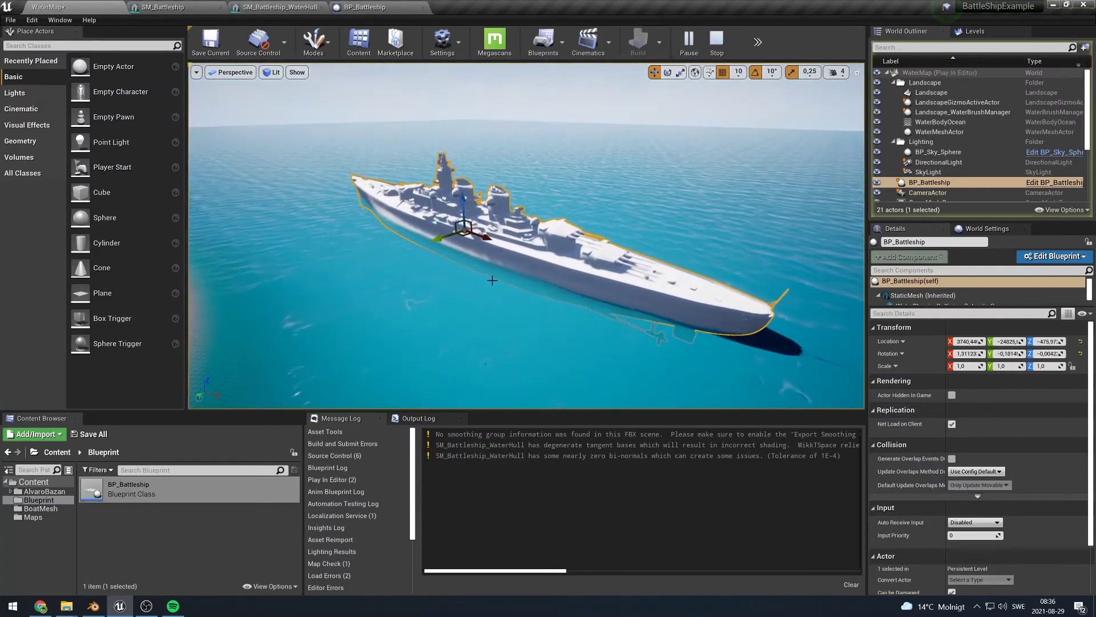
pyautogui.press('d')
pyautogui.moveTo(527, 235); pyautogui.dragTo(191, 214, button='right')
pyautogui.moveTo(706, 244)
pyautogui.mouseDown(button='right')
pyautogui.moveTo(645, 246)
pyautogui.moveTo(754, 244)
pyautogui.moveTo(706, 244)
pyautogui.mouseUp(button='right')
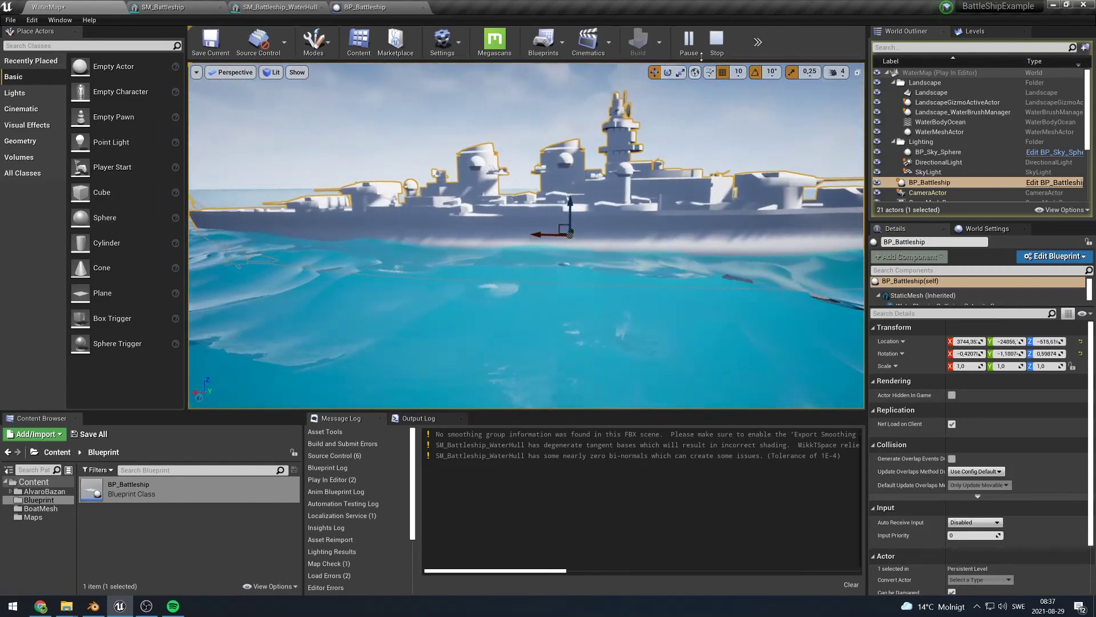
pyautogui.click(717, 41)
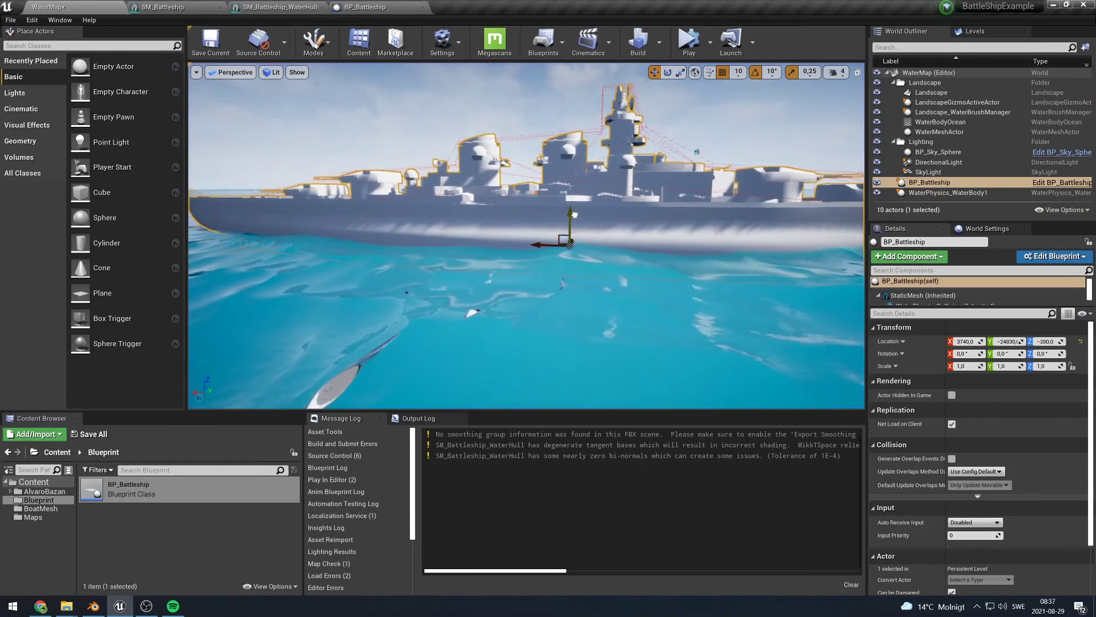
# Set the static mesh's MassInKg to 60000000 in BP_Battleship and compile the Blueprint.
pyautogui.click(374, 7)
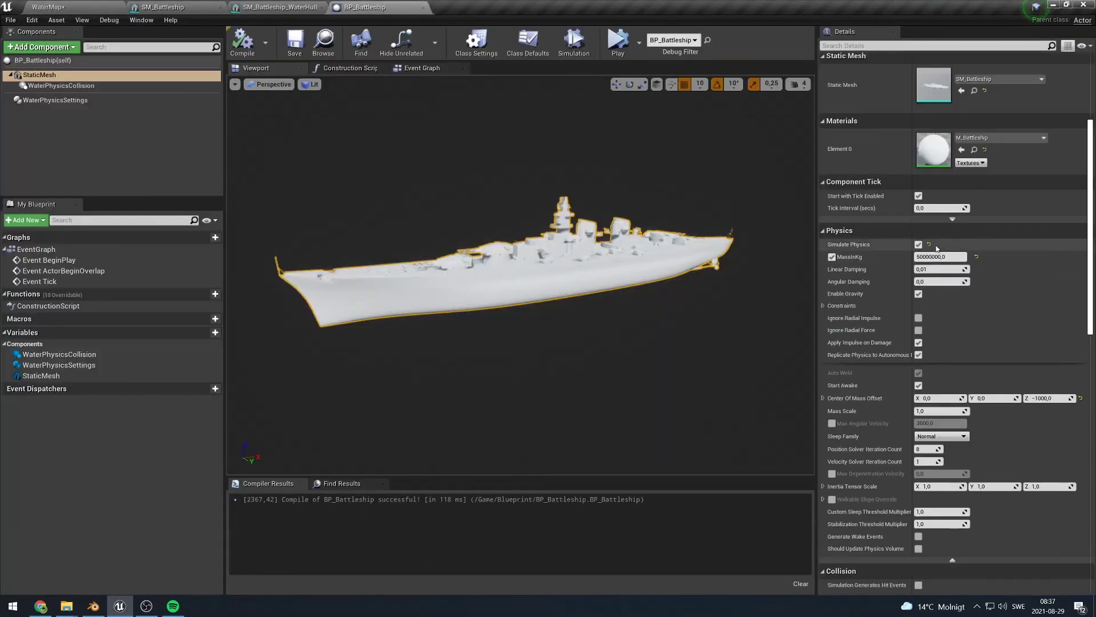
pyautogui.moveTo(950, 257); pyautogui.dragTo(908, 261)
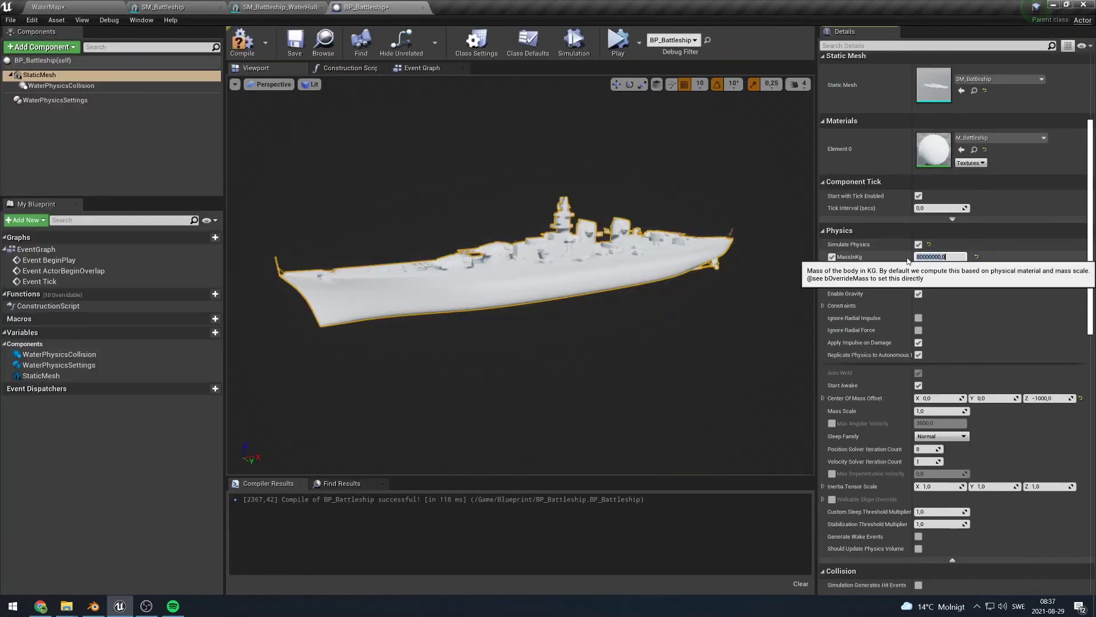
pyautogui.click(242, 44)
# Simulate the WaterMap level and examine the battleship's waterline and stability from both sides and from above.
pyautogui.click(73, 8)
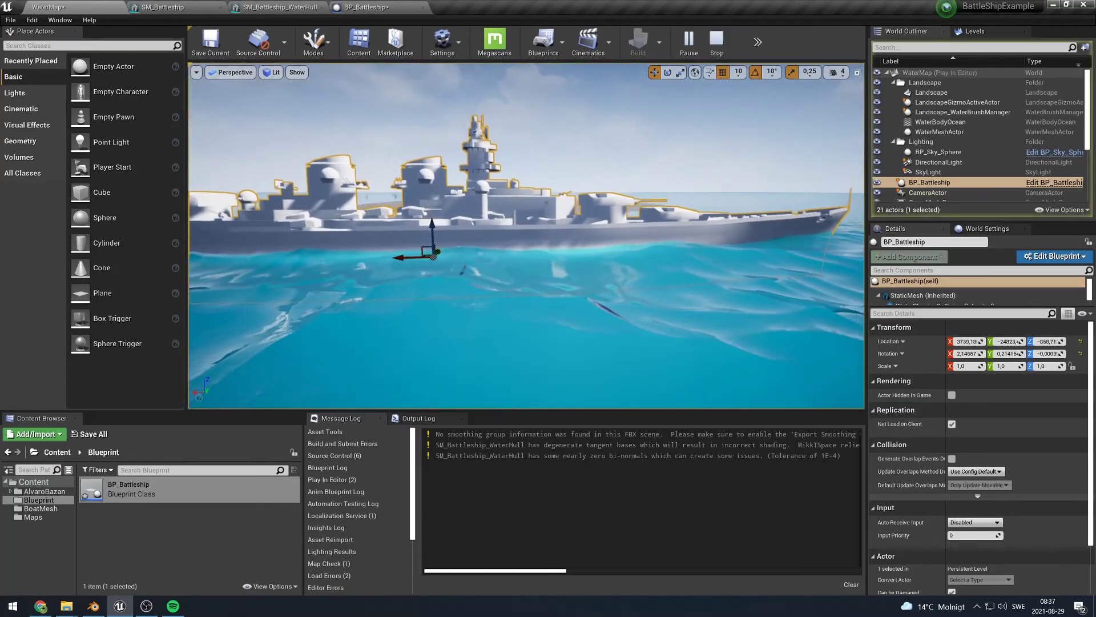
pyautogui.moveTo(526, 236); pyautogui.dragTo(437, 246, button='right')
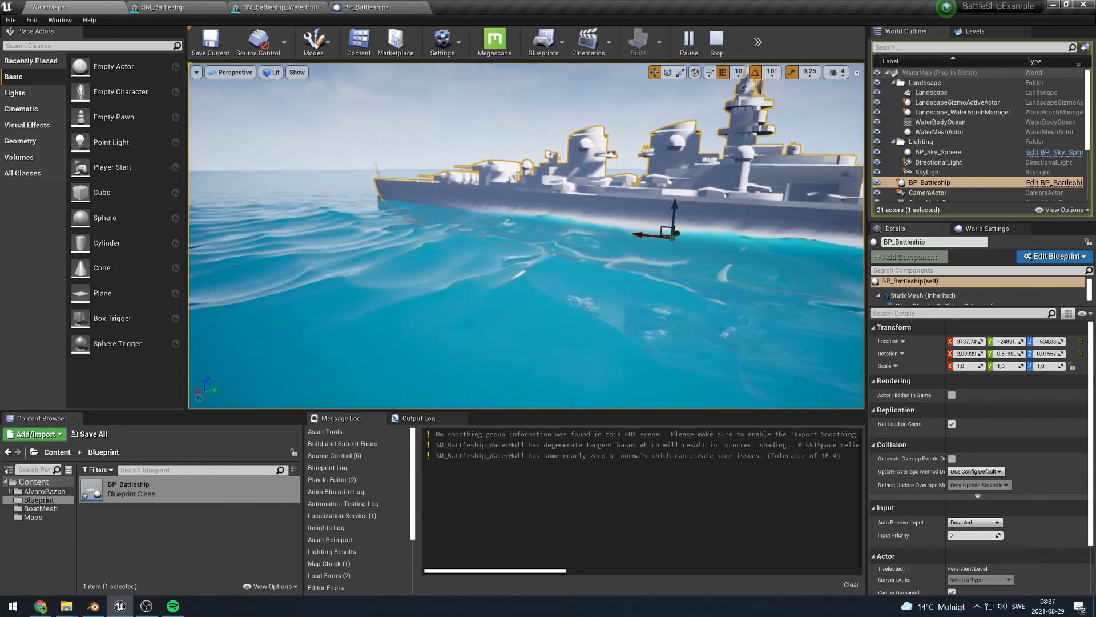
pyautogui.moveTo(483, 237); pyautogui.dragTo(651, 240, button='right')
pyautogui.press('d')
pyautogui.press('a')
pyautogui.press('s')
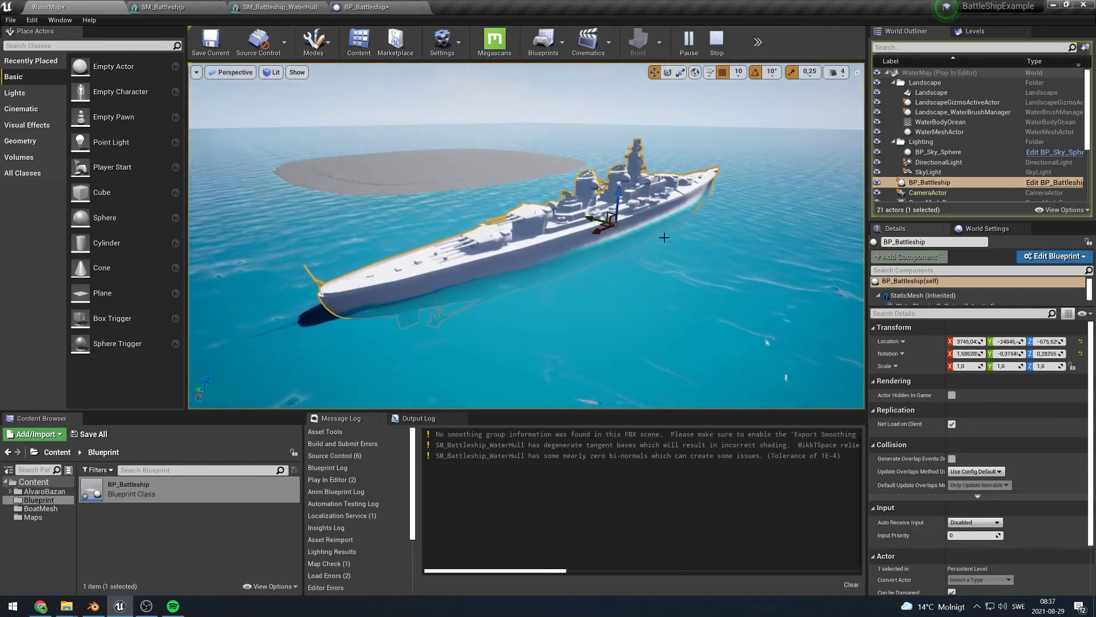
pyautogui.press('a')
pyautogui.moveTo(651, 240); pyautogui.dragTo(817, 235, button='right')
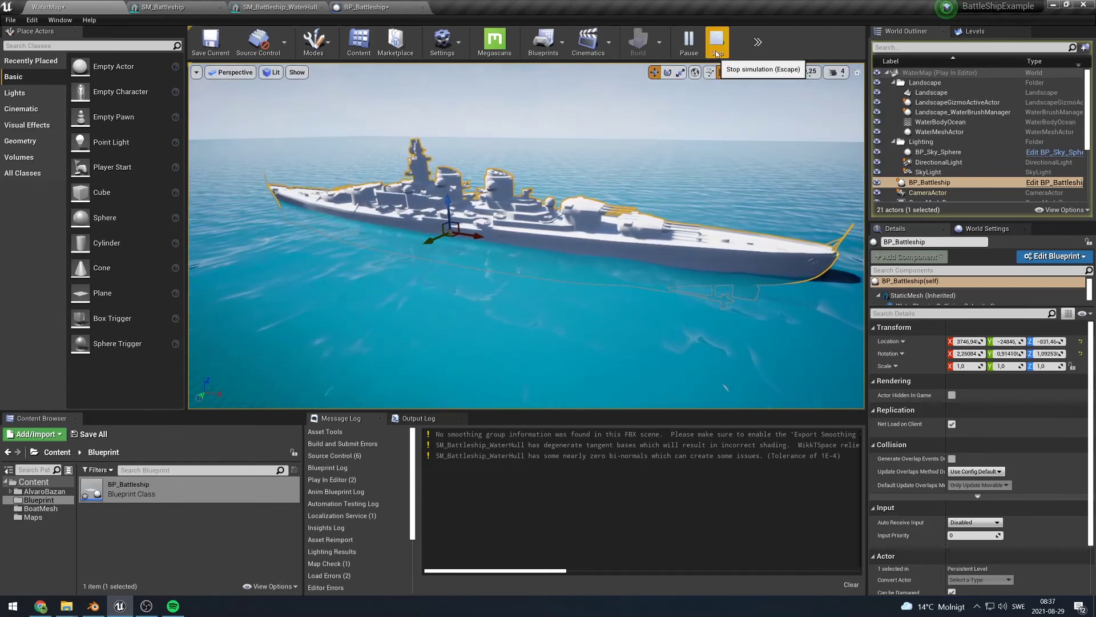
# Set Angular Damping to 0.01 on the simulated battleship's StaticMesh component and observe the ship's motion from another angle.
pyautogui.click(923, 296)
pyautogui.scroll(-5, 920, 444)
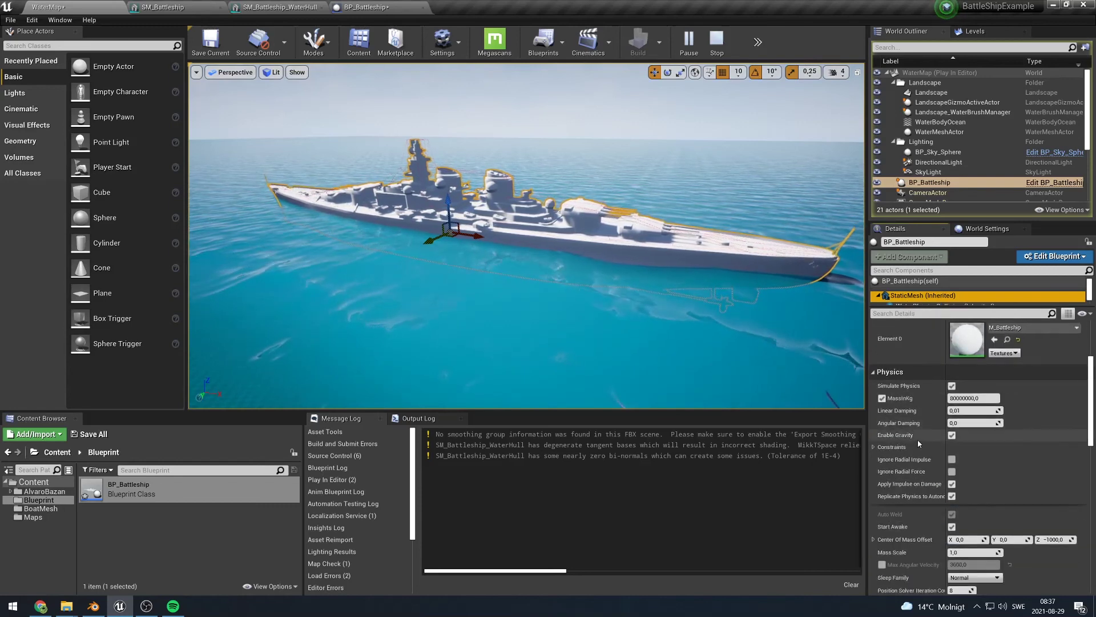
pyautogui.scroll(-4, 920, 444)
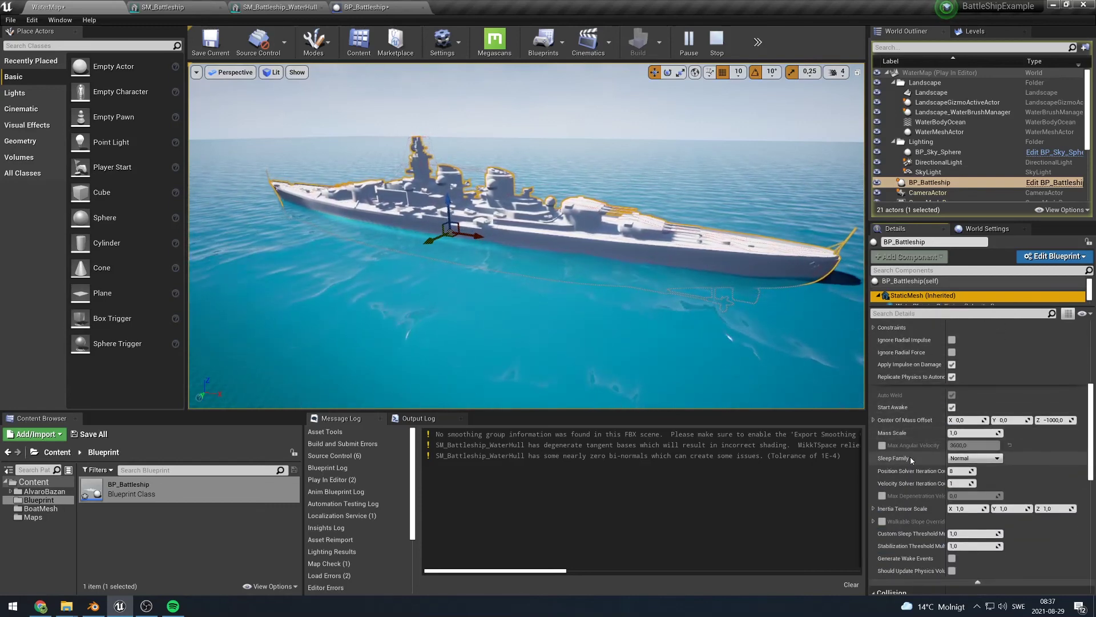
pyautogui.scroll(-1, 911, 457)
pyautogui.click(979, 567)
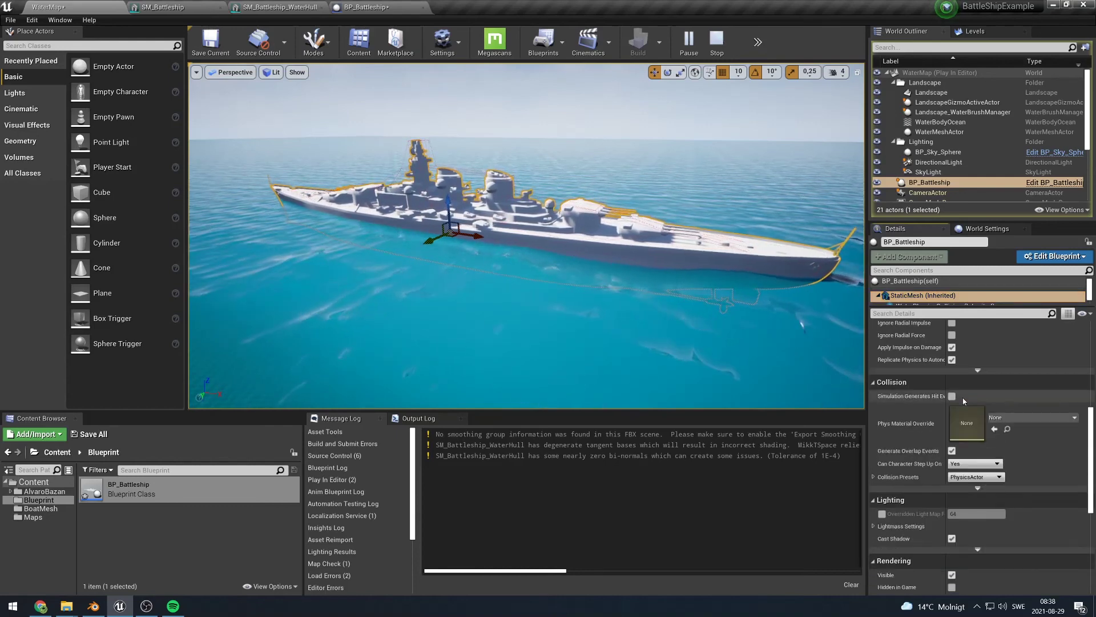
pyautogui.scroll(3, 972, 440)
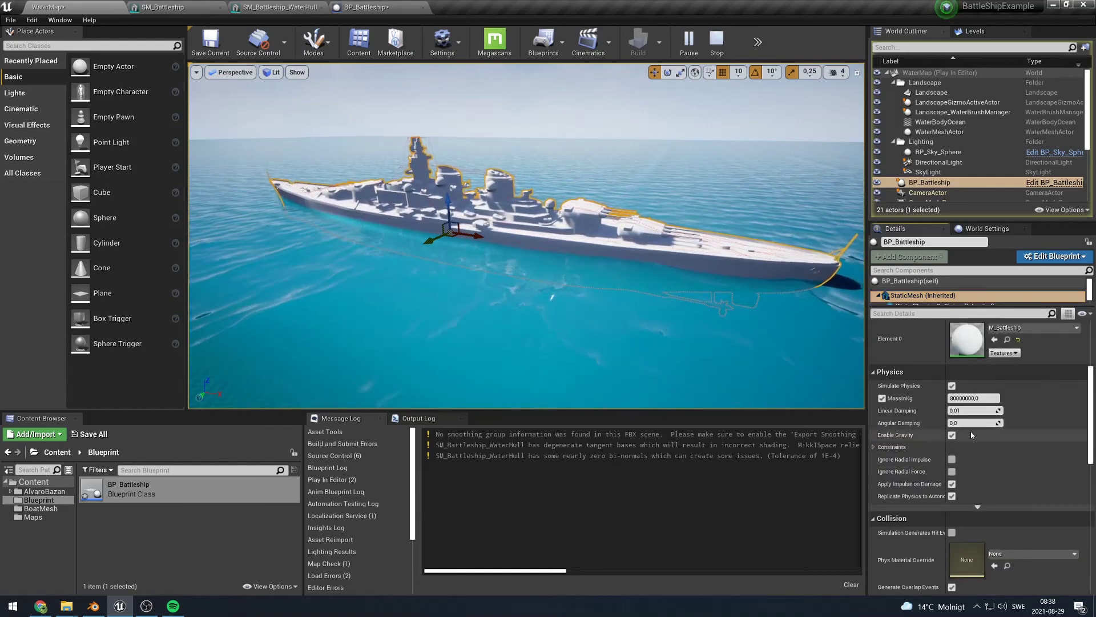
pyautogui.scroll(3, 972, 435)
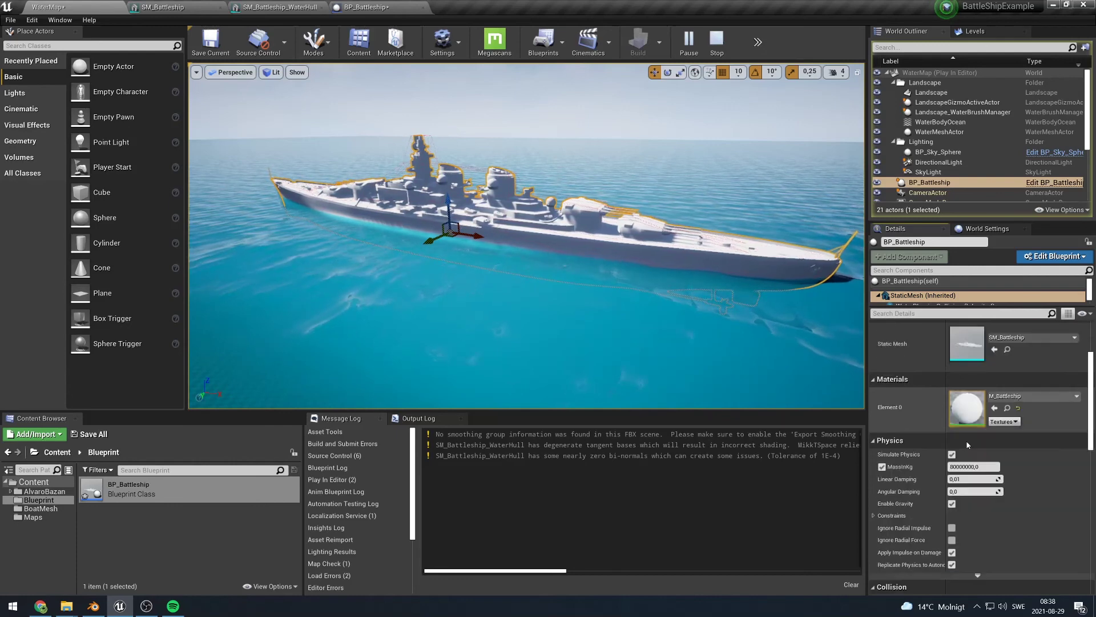
pyautogui.scroll(-3, 968, 444)
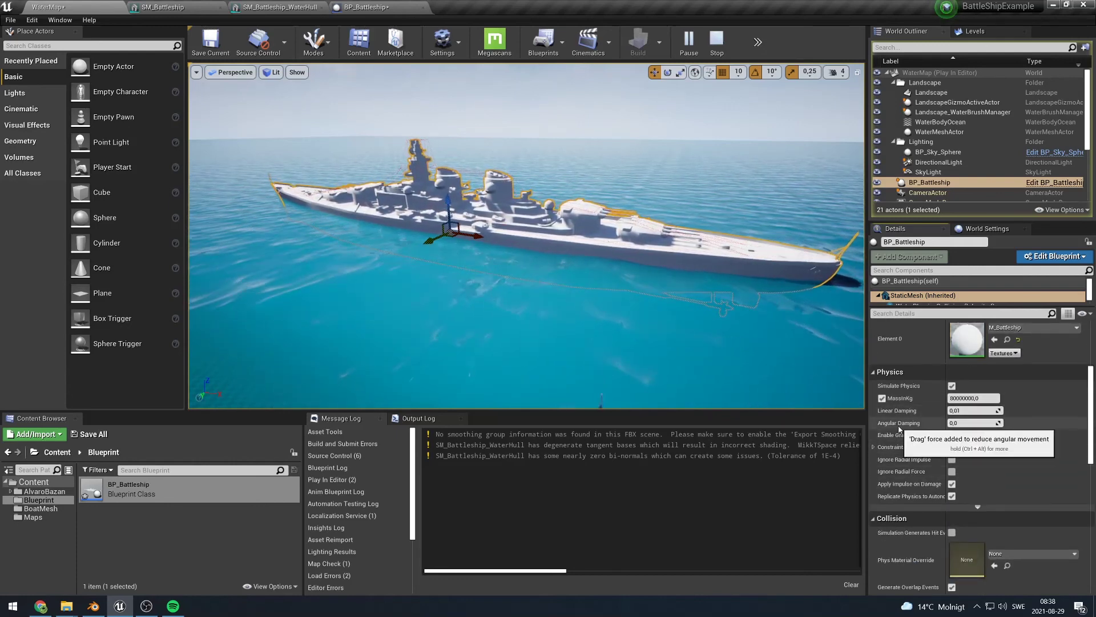
pyautogui.click(974, 423)
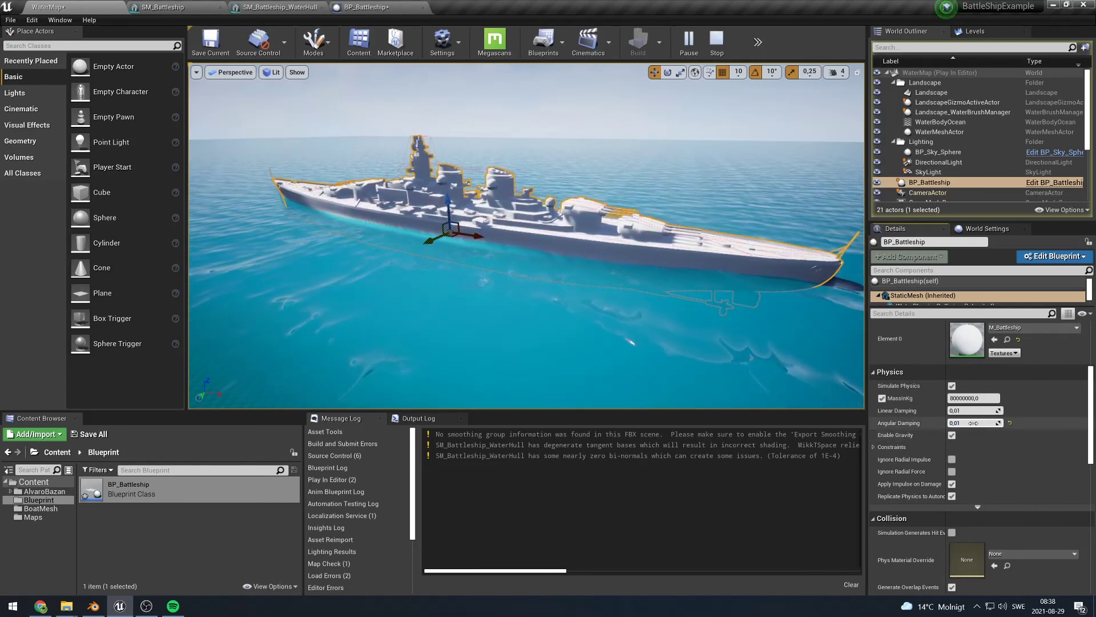
pyautogui.moveTo(708, 297); pyautogui.dragTo(645, 290, button='right')
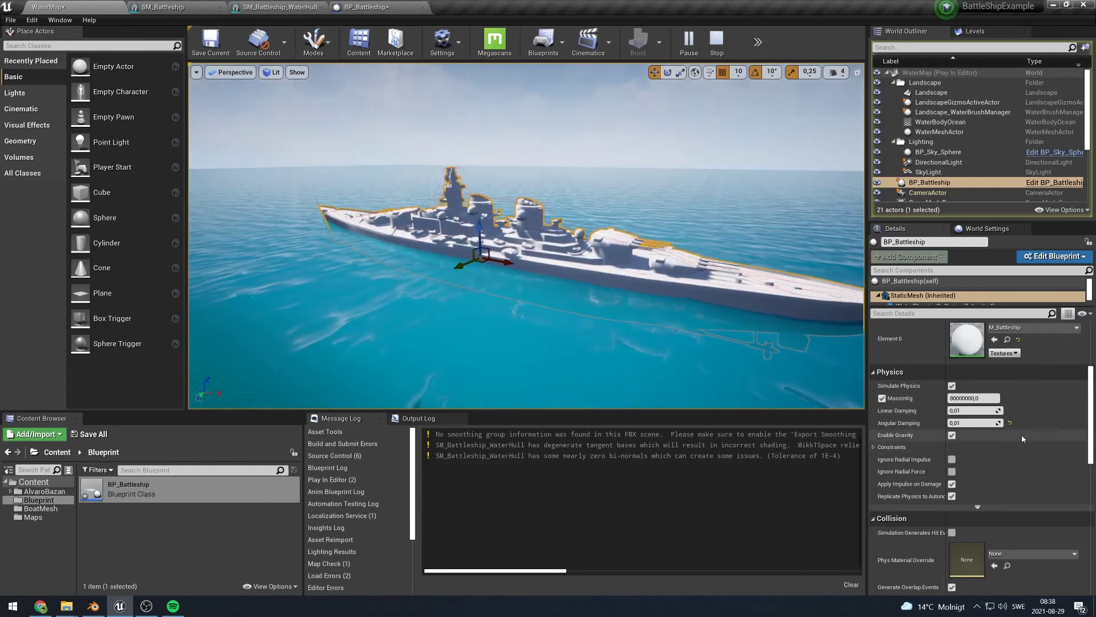
pyautogui.moveTo(737, 320); pyautogui.dragTo(785, 321, button='right')
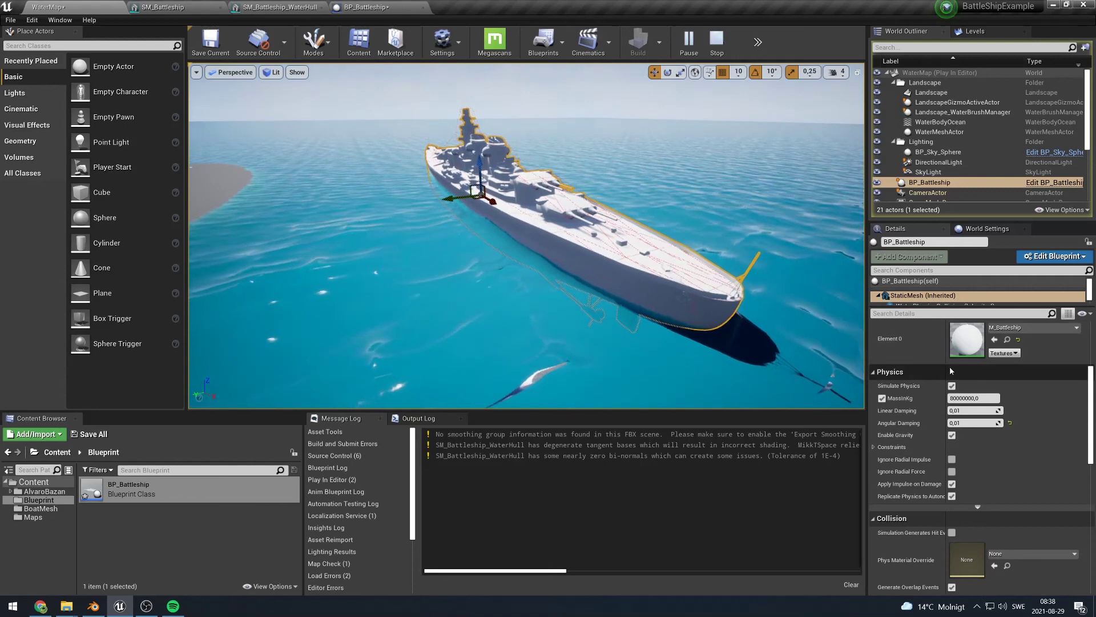
# Select the WaterPhysicsSettings component in the BP_Battleship Blueprint and stop the simulation.
pyautogui.scroll(2, 951, 371)
pyautogui.scroll(-2, 942, 294)
pyautogui.click(940, 299)
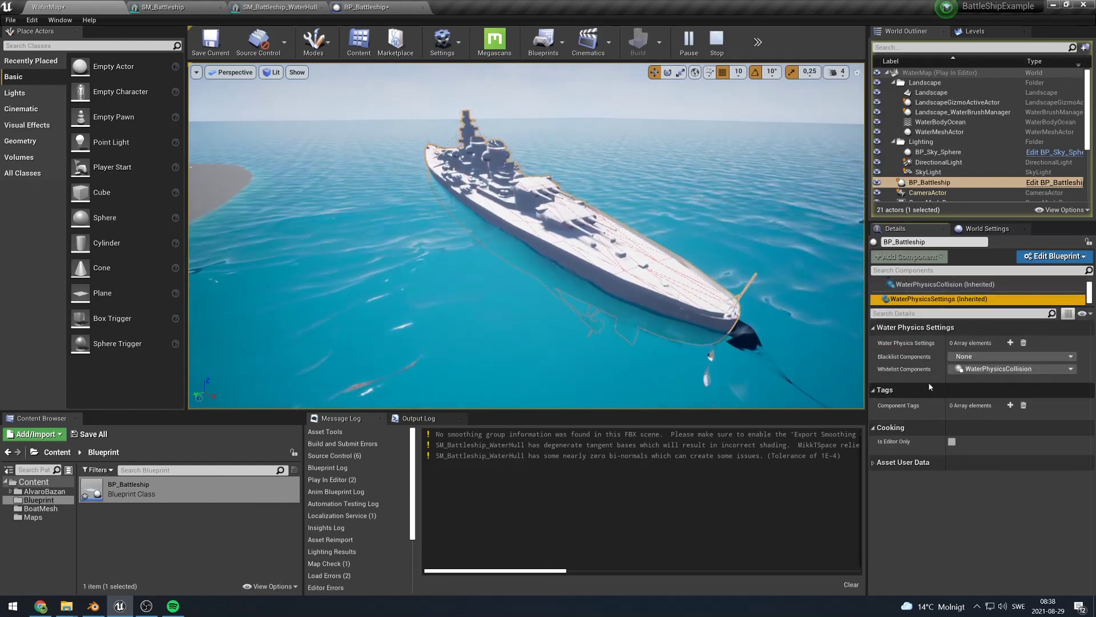
pyautogui.click(355, 7)
pyautogui.click(27, 99)
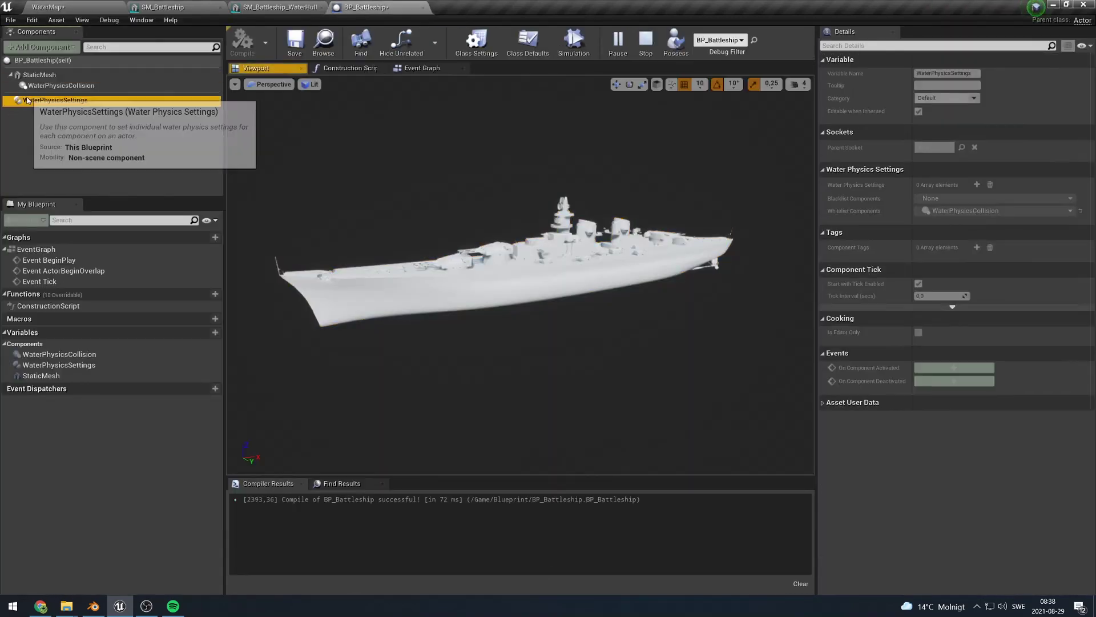
pyautogui.click(645, 43)
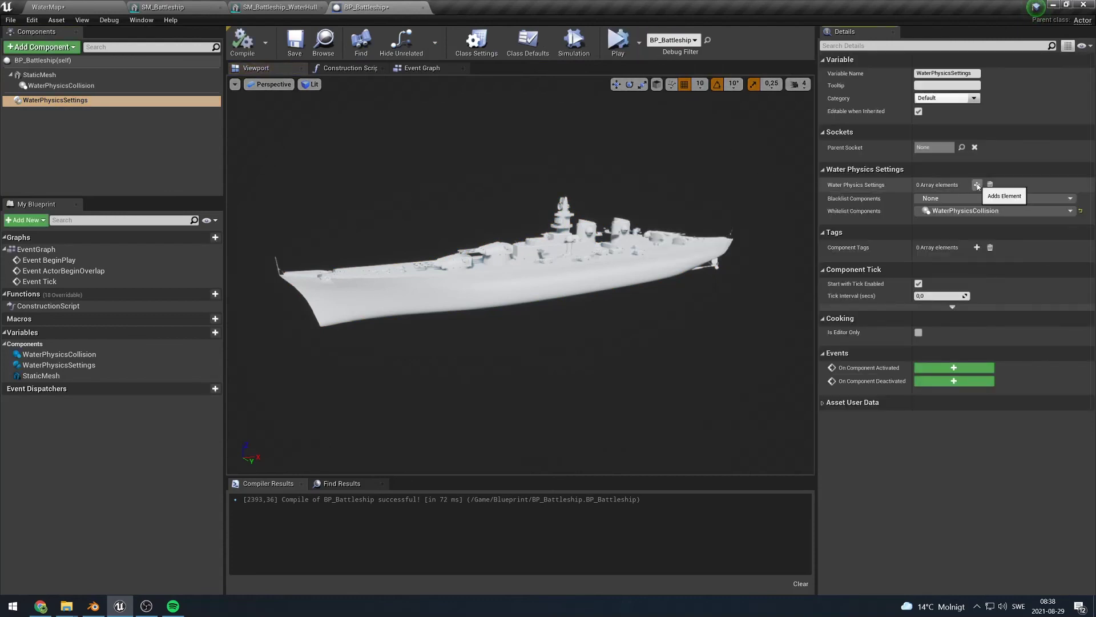
# Add an element to the Water Physics Settings array, leaving all actor components selected, and expand its nested water physics settings.
pyautogui.click(977, 184)
pyautogui.click(828, 199)
pyautogui.click(942, 211)
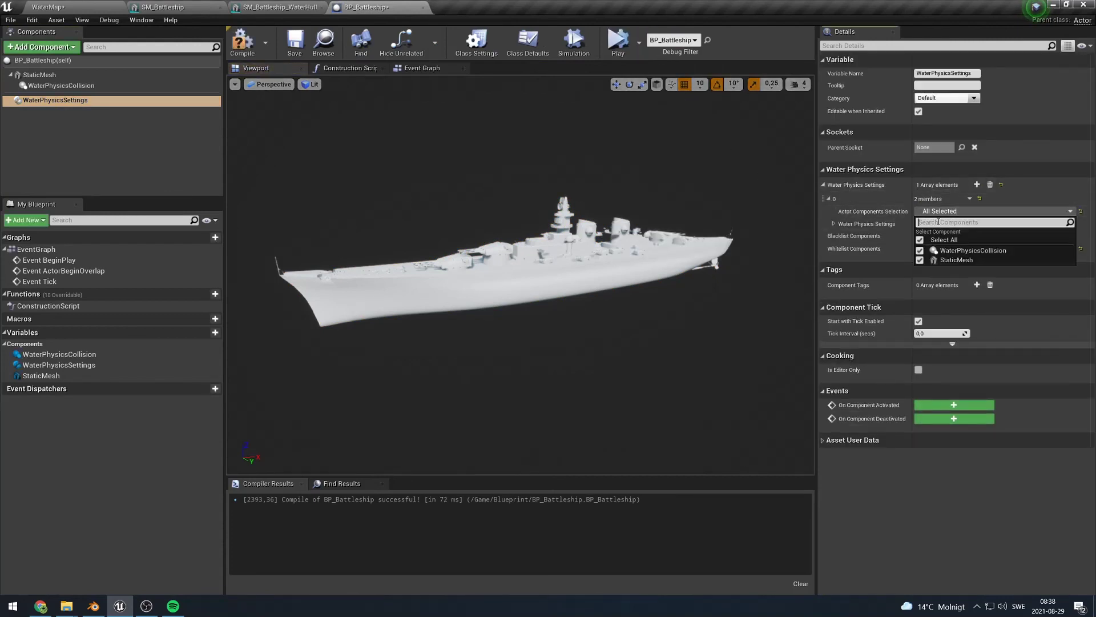
pyautogui.click(850, 212)
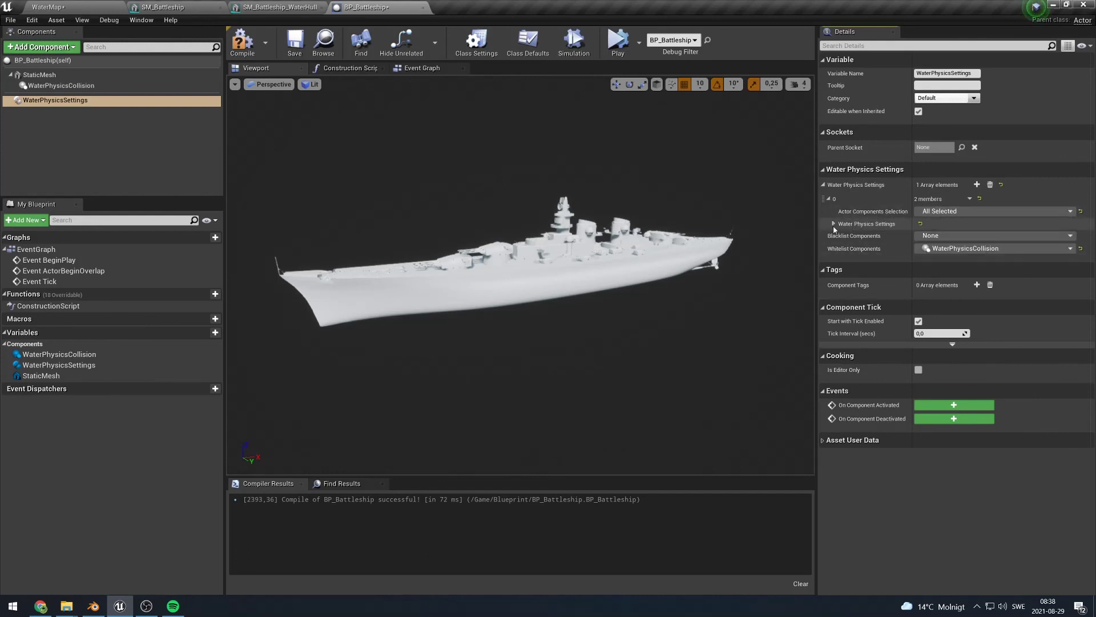
pyautogui.click(834, 224)
pyautogui.scroll(-3, 889, 262)
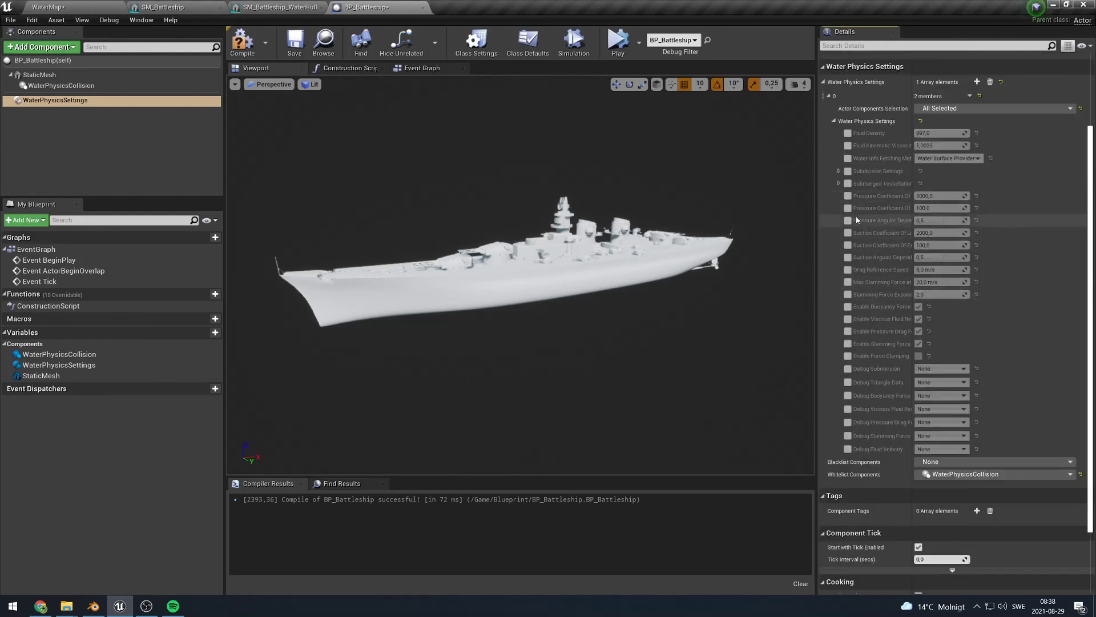
# Override the Pressure Coefficient Of Linear Speed with 3000 in the Water Physics Settings element.
pyautogui.moveTo(914, 203); pyautogui.dragTo(939, 202)
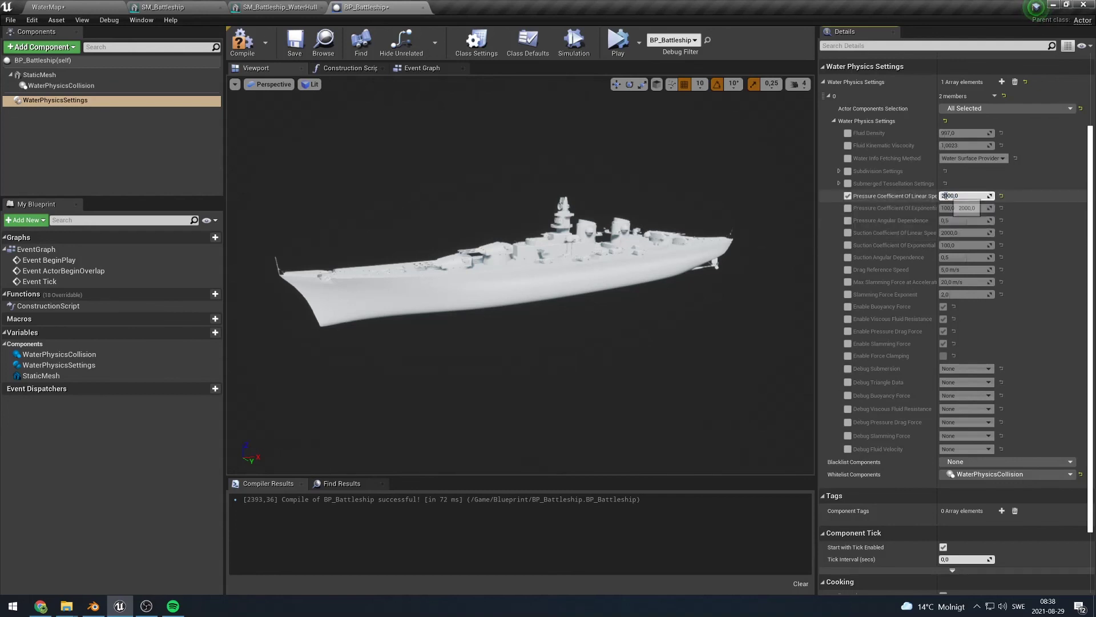
pyautogui.press('Delete')
pyautogui.write('3')
pyautogui.press('Return')
# Observe the battleship's motion in the simulated WaterMap level and review its WaterPhysicsSettings pressure and suction coefficients.
pyautogui.click(83, 4)
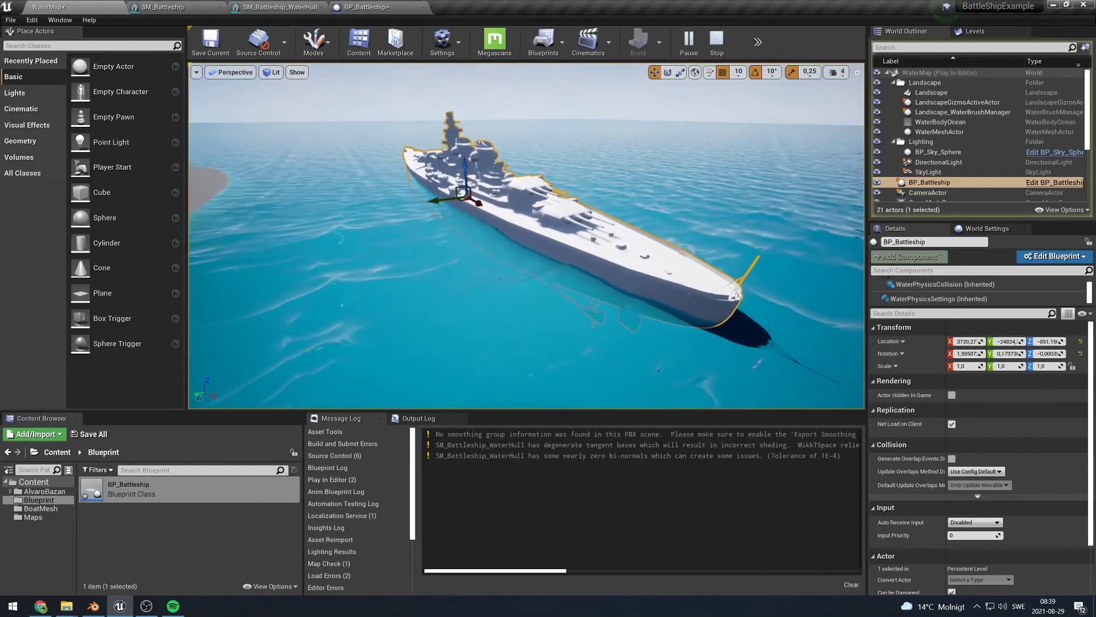
pyautogui.press('a')
pyautogui.moveTo(625, 198)
pyautogui.mouseDown(button='right')
pyautogui.moveTo(793, 198)
pyautogui.moveTo(610, 205)
pyautogui.mouseUp(button='right')
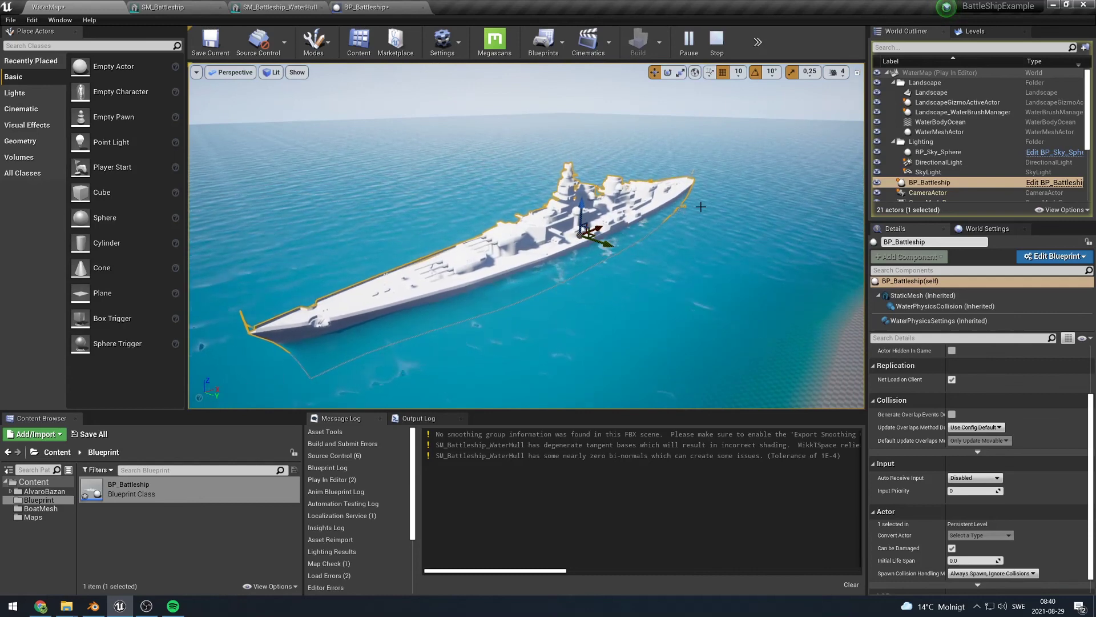
pyautogui.click(960, 321)
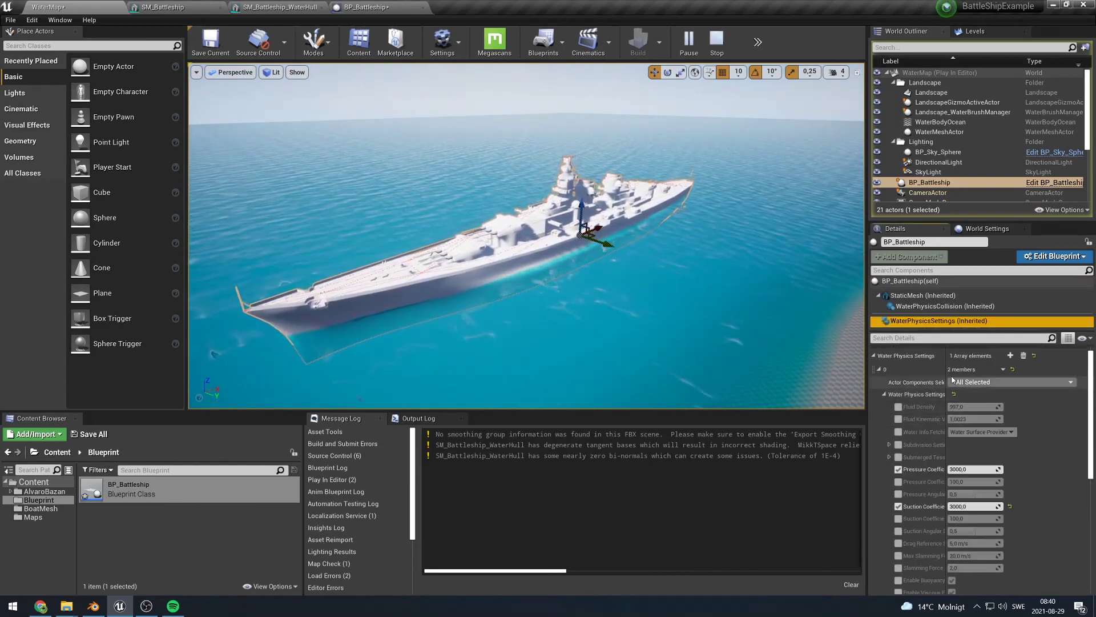
pyautogui.moveTo(946, 372); pyautogui.dragTo(962, 371)
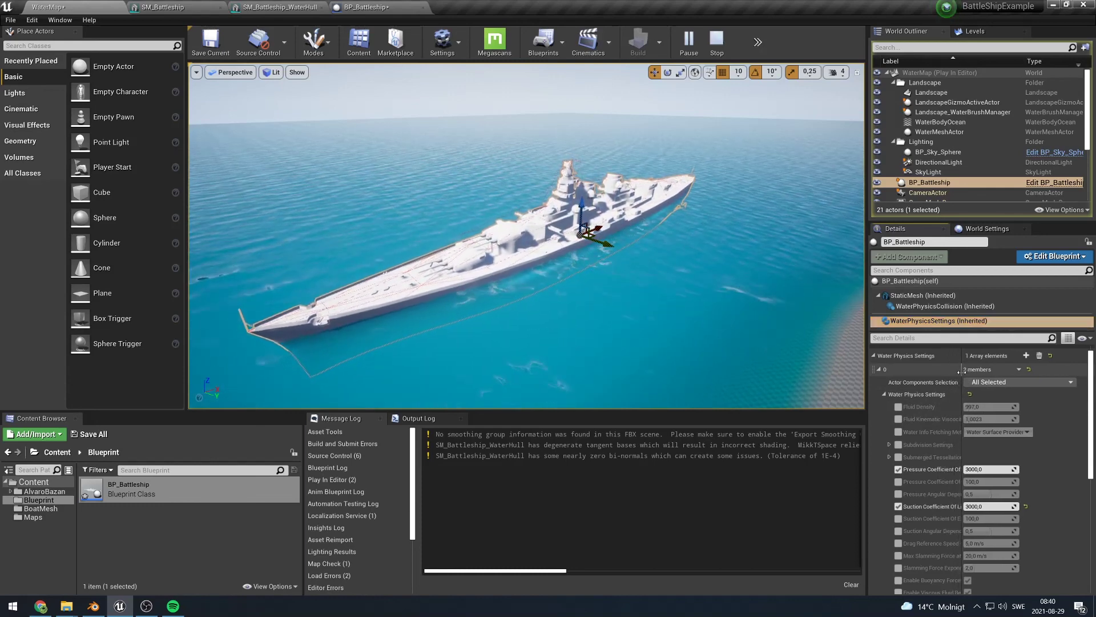
pyautogui.moveTo(647, 301)
pyautogui.mouseDown(button='right')
pyautogui.moveTo(628, 311)
pyautogui.moveTo(637, 309)
pyautogui.mouseUp(button='right')
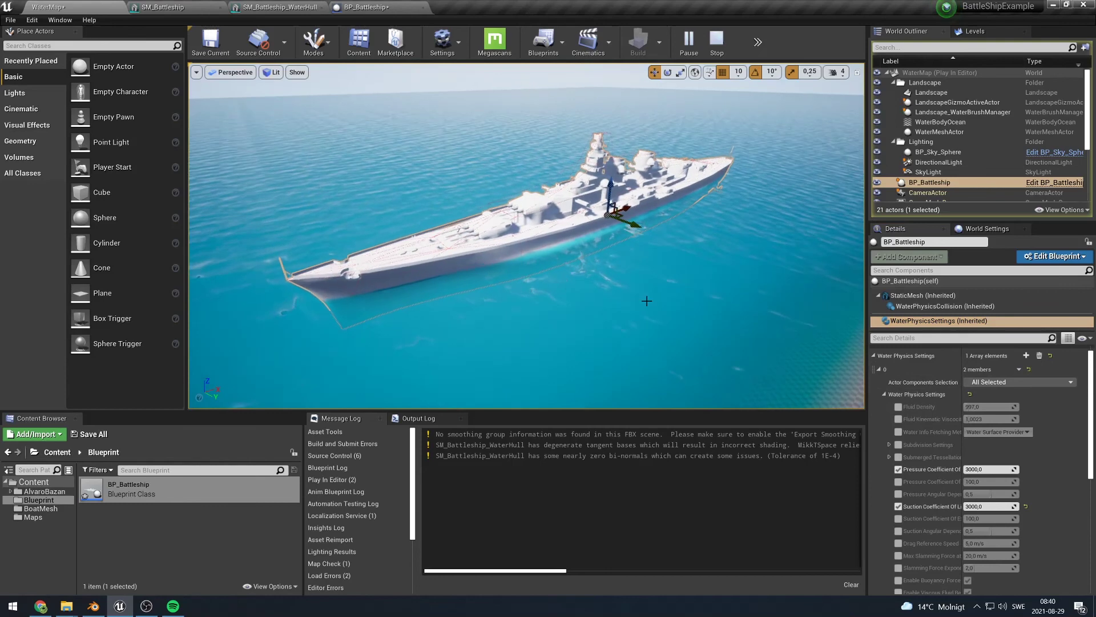